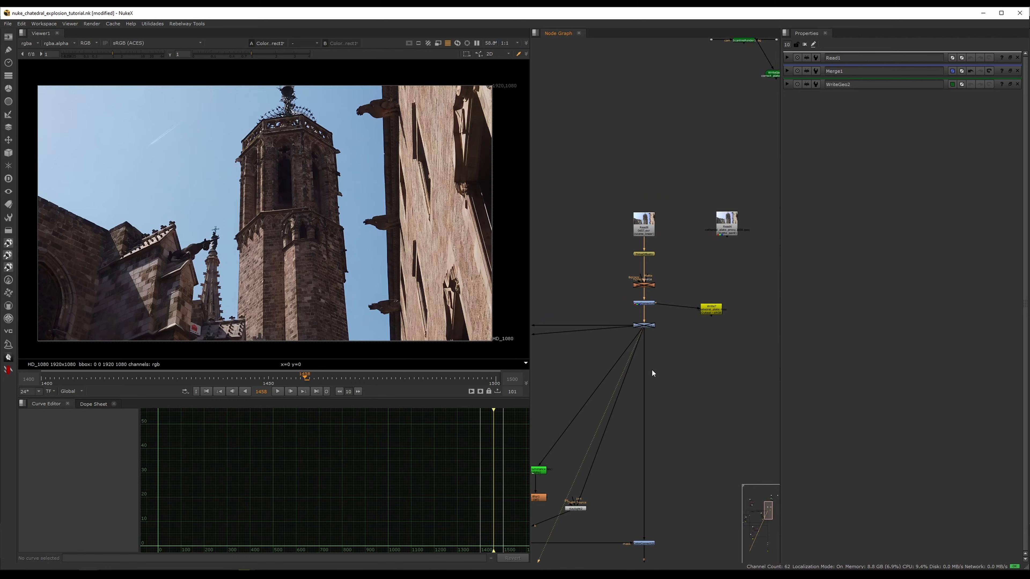
Compare the cathedral plate with its masked ColorCorrect result in the viewer, toggling the ColorCorrect node off and on.
{"action": "middle_click_drag", "start_coordinate": [651, 369], "coordinate": [773, 247]}
{"action": "left_click", "coordinate": [657, 199]}
{"action": "key", "text": "1"}
{"action": "middle_click_drag", "start_coordinate": [714, 290], "coordinate": [698, 218]}
{"action": "left_click", "coordinate": [715, 340]}
{"action": "key", "text": "1"}
{"action": "scroll", "coordinate": [277, 237], "scroll_direction": "up", "scroll_amount": 5}
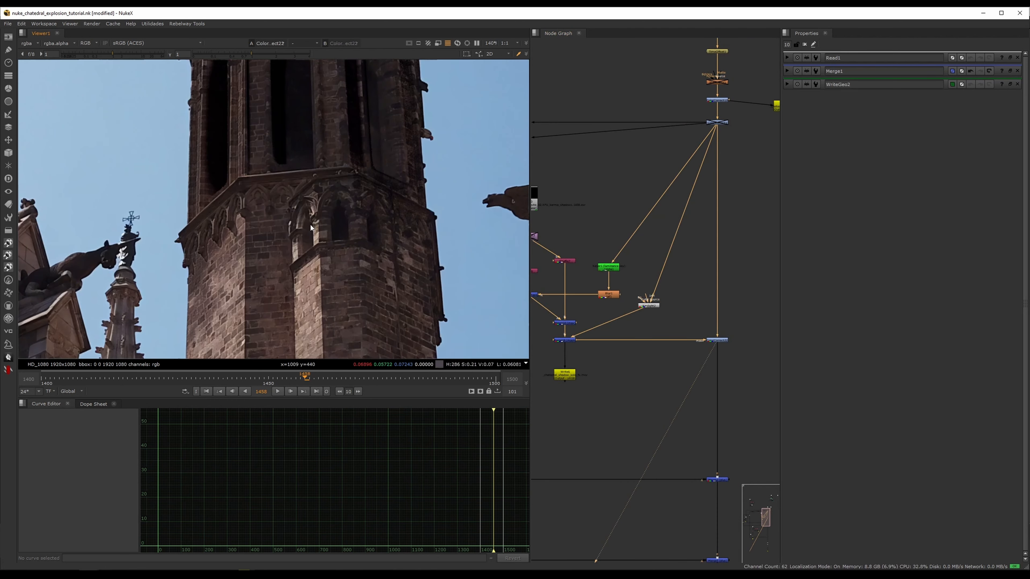
{"action": "left_click", "coordinate": [721, 342]}
{"action": "key", "text": "d"}
{"action": "key", "text": "d"}
{"action": "key", "text": "d"}
{"action": "key", "text": "d"}
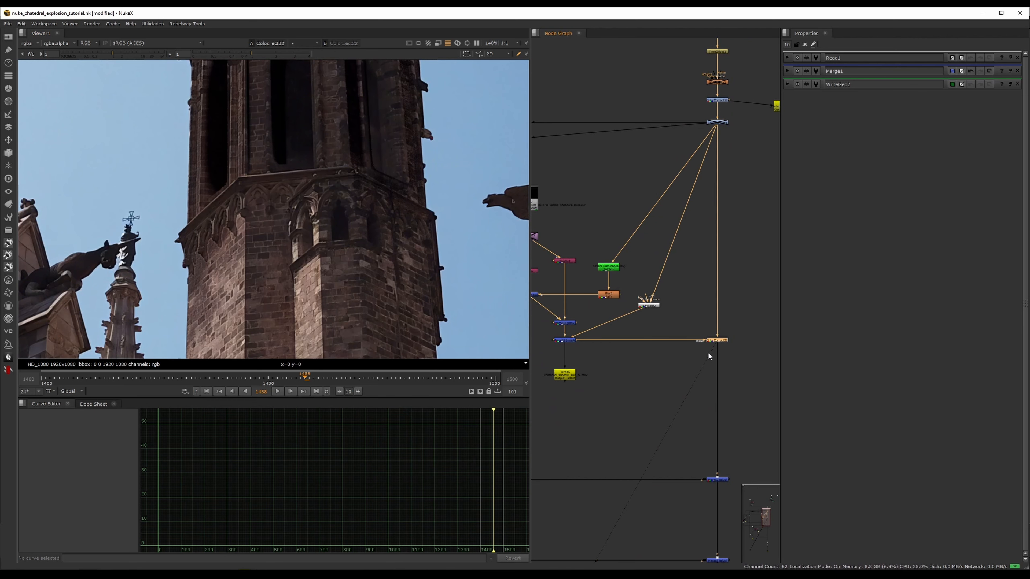
View the output of the merged matte branch that masks the main plate's ColorCorrect node.
{"action": "scroll", "coordinate": [260, 292], "scroll_direction": "down", "scroll_amount": 3}
{"action": "middle_click_drag", "start_coordinate": [576, 278], "coordinate": [636, 251]}
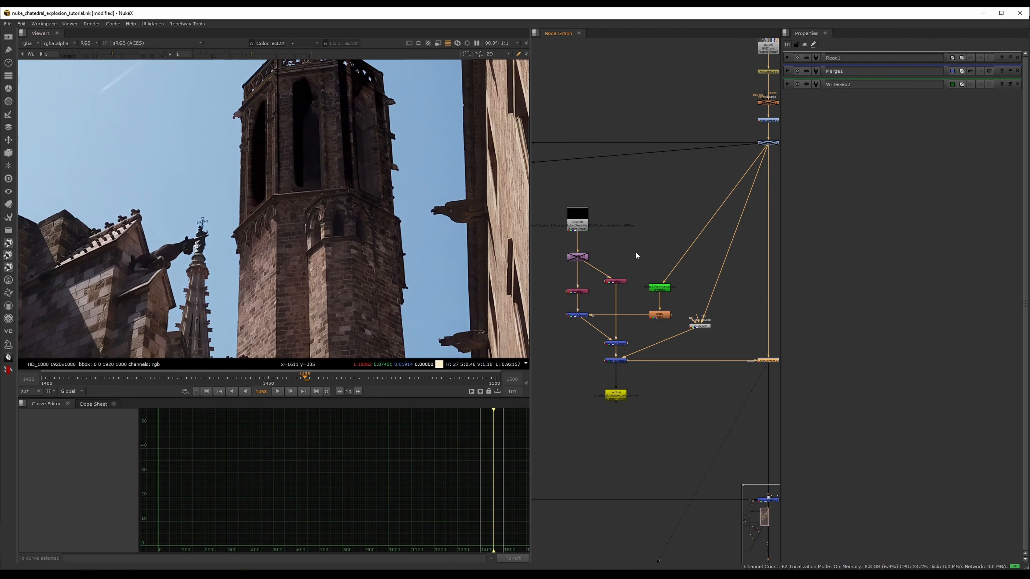
{"action": "scroll", "coordinate": [633, 331], "scroll_direction": "up", "scroll_amount": 3}
{"action": "left_click", "coordinate": [610, 376]}
{"action": "key", "text": "1"}
{"action": "middle_click_drag", "start_coordinate": [750, 391], "coordinate": [616, 343]}
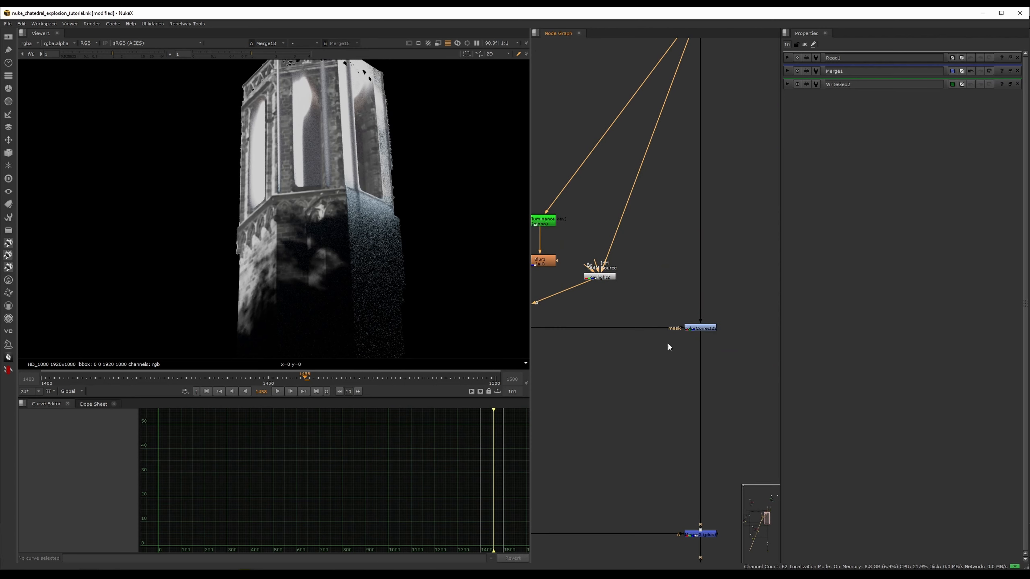
View the ColorCorrect result and the Merge2 node, moving the playhead to frame 1432.
{"action": "left_click", "coordinate": [708, 328]}
{"action": "key", "text": "1"}
{"action": "middle_click_drag", "start_coordinate": [680, 385], "coordinate": [669, 229]}
{"action": "left_click", "coordinate": [688, 378]}
{"action": "key", "text": "1"}
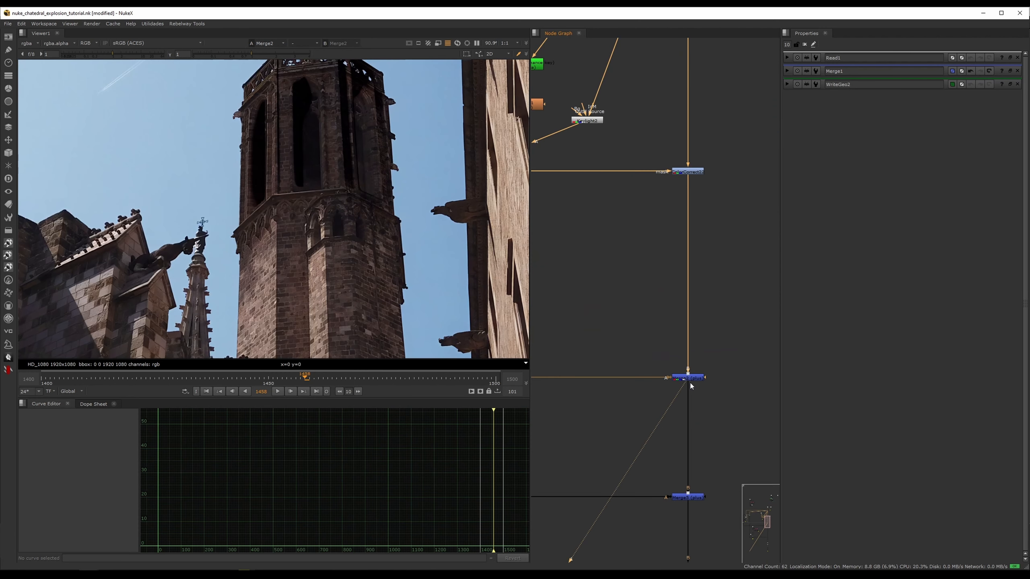
{"action": "scroll", "coordinate": [690, 382], "scroll_direction": "down", "scroll_amount": 6}
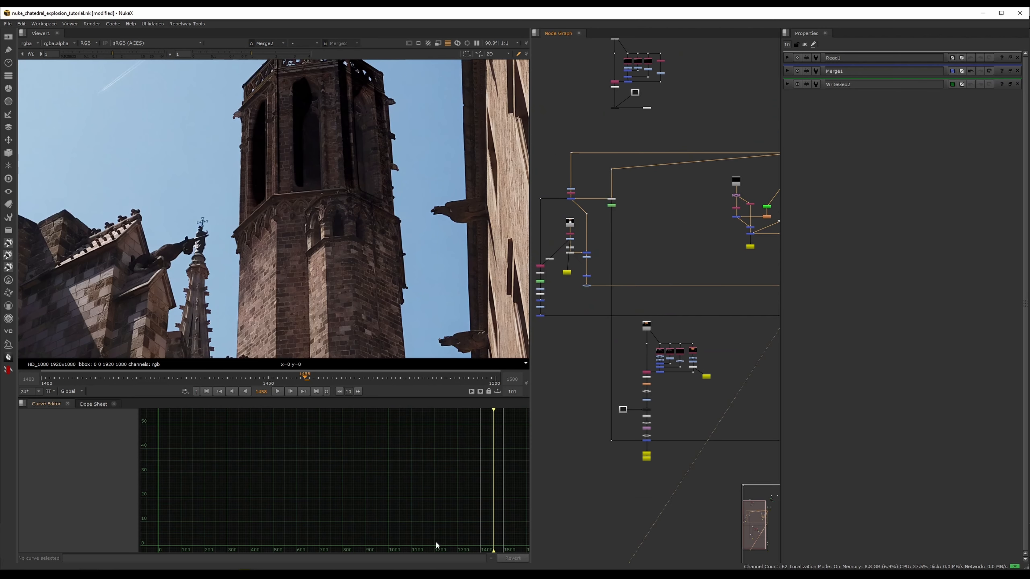
{"action": "left_click_drag", "start_coordinate": [307, 379], "coordinate": [189, 383]}
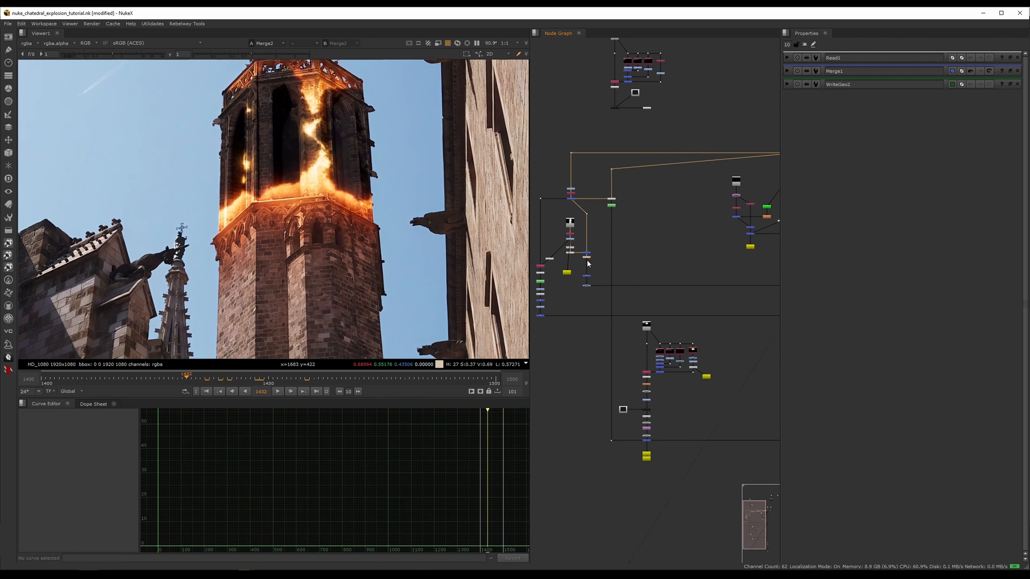
Compare the Merge2 and Merge5 outputs in the viewer and examine the lit stonework around the tower up close.
{"action": "key", "text": "1"}
{"action": "middle_click_drag", "start_coordinate": [738, 263], "coordinate": [639, 255]}
{"action": "left_click", "coordinate": [709, 279]}
{"action": "key", "text": "1"}
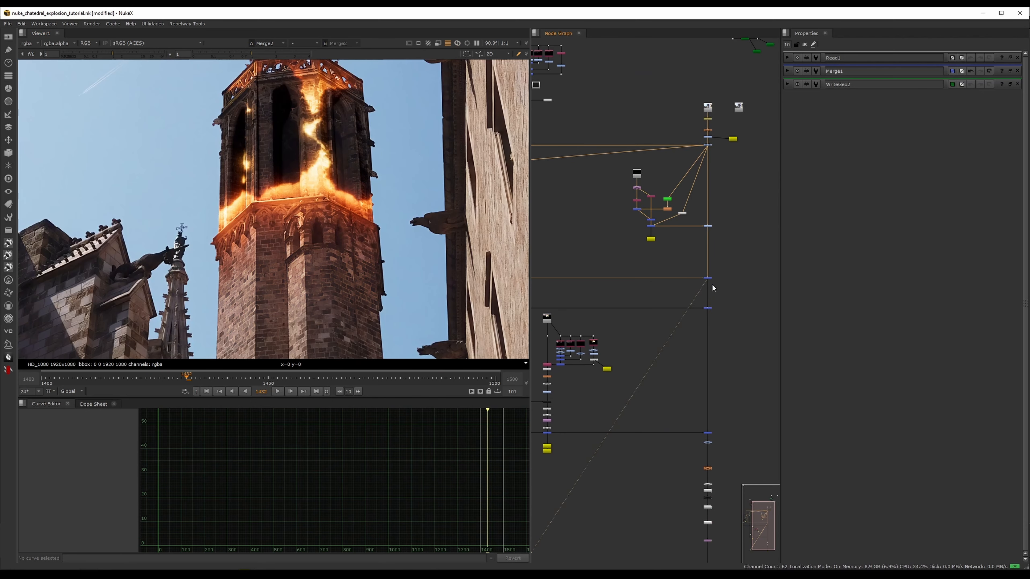
{"action": "left_click", "coordinate": [708, 309]}
{"action": "key", "text": "1"}
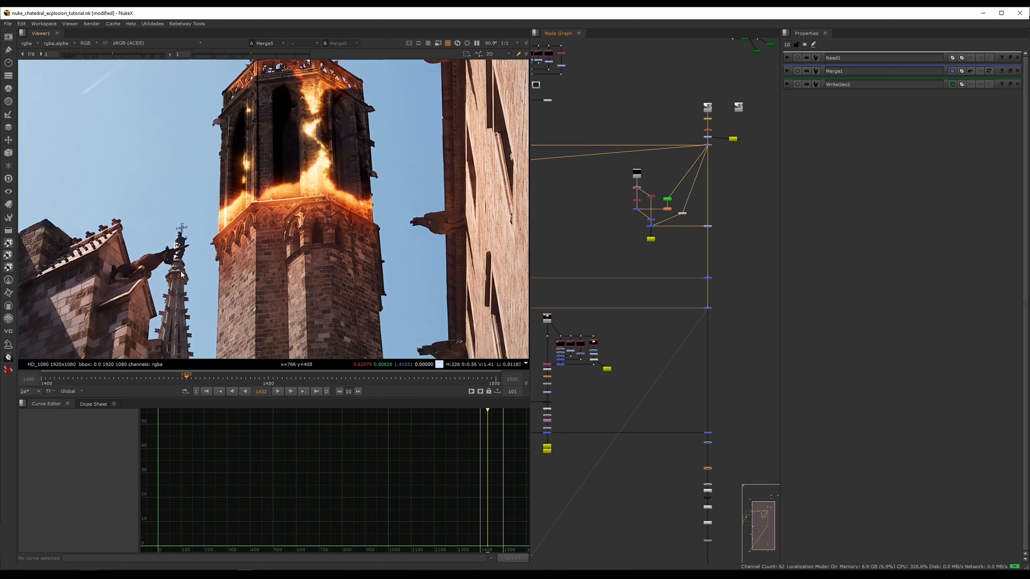
{"action": "scroll", "coordinate": [244, 242], "scroll_direction": "up", "scroll_amount": 3}
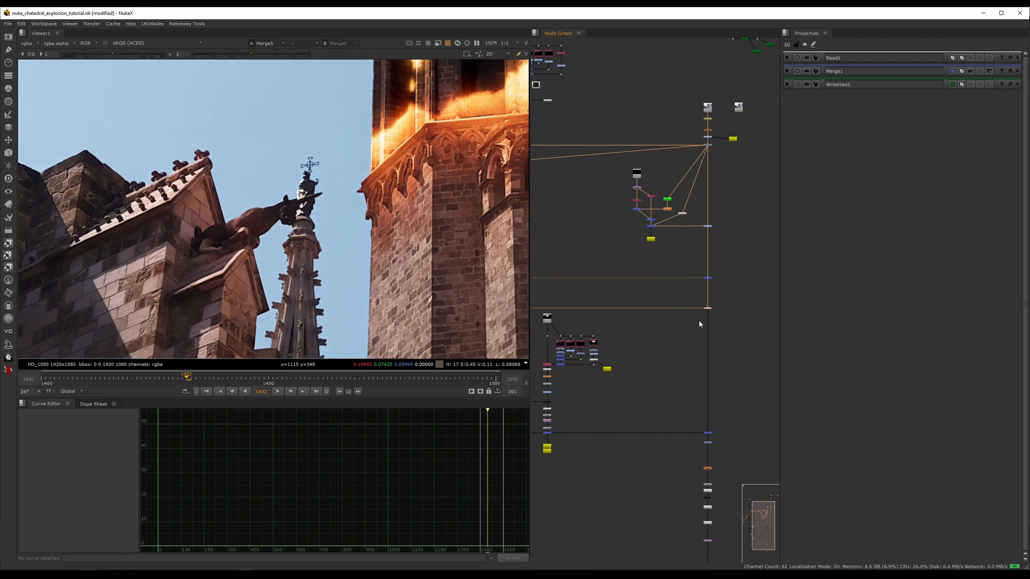
{"action": "scroll", "coordinate": [239, 236], "scroll_direction": "down", "scroll_amount": 5}
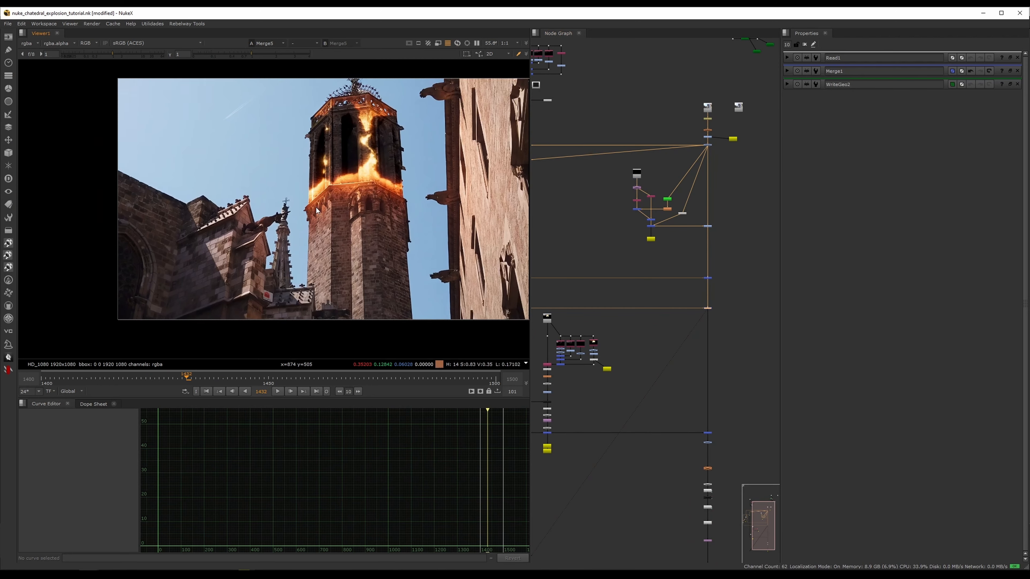
View the Merge1 node that adds the explosion and smoke over the plate.
{"action": "middle_click_drag", "start_coordinate": [710, 402], "coordinate": [694, 331]}
{"action": "scroll", "coordinate": [694, 331], "scroll_direction": "up", "scroll_amount": 3}
{"action": "left_click", "coordinate": [694, 330]}
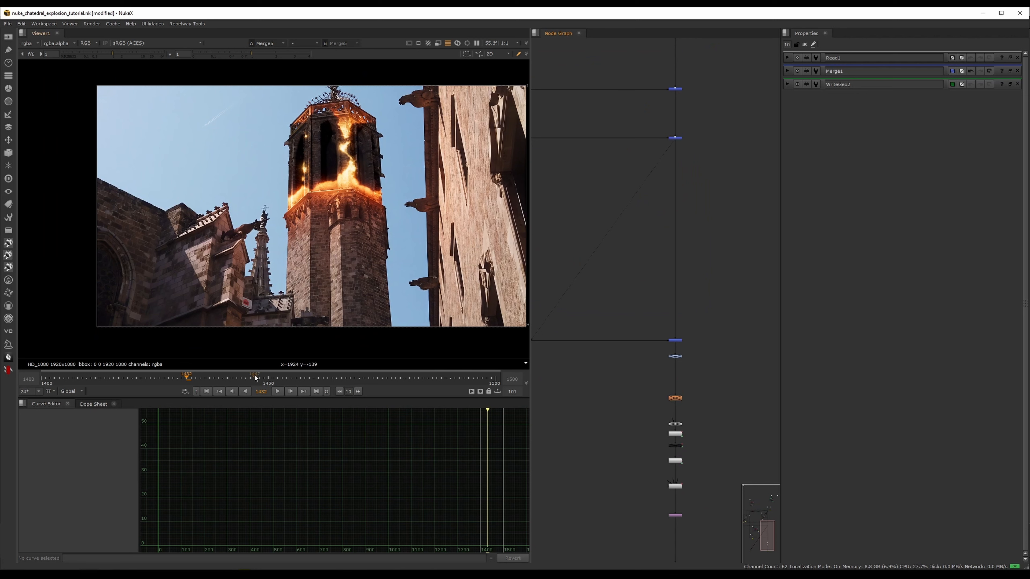
{"action": "left_click", "coordinate": [674, 341]}
{"action": "key", "text": "1"}
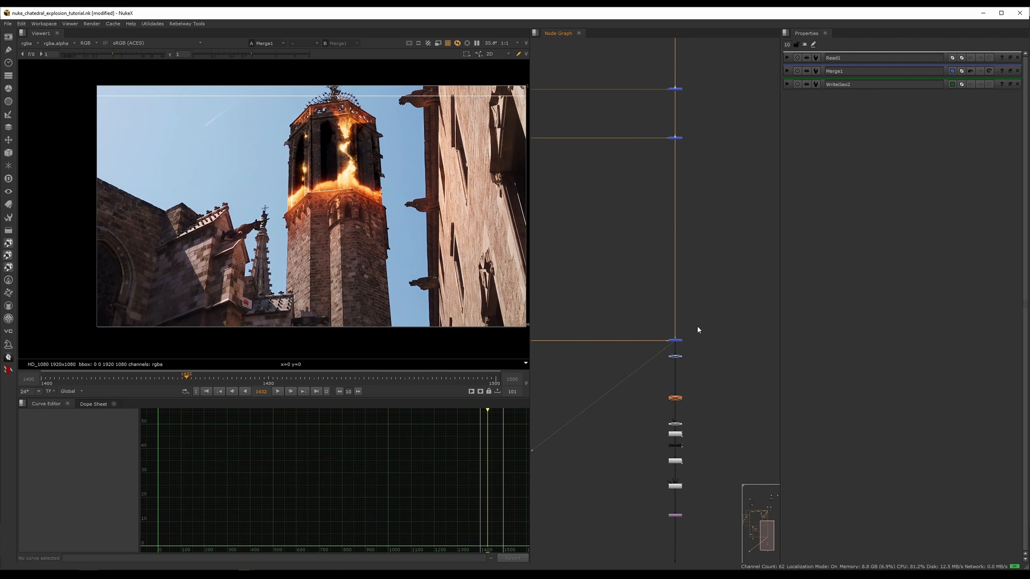
Examine the chain of finishing nodes downstream of Merge1, including the camera shake nodes.
{"action": "middle_click_drag", "start_coordinate": [392, 265], "coordinate": [368, 271]}
{"action": "middle_click_drag", "start_coordinate": [690, 476], "coordinate": [690, 383]}
{"action": "scroll", "coordinate": [698, 325], "scroll_direction": "up", "scroll_amount": 1}
{"action": "left_click", "coordinate": [732, 322]}
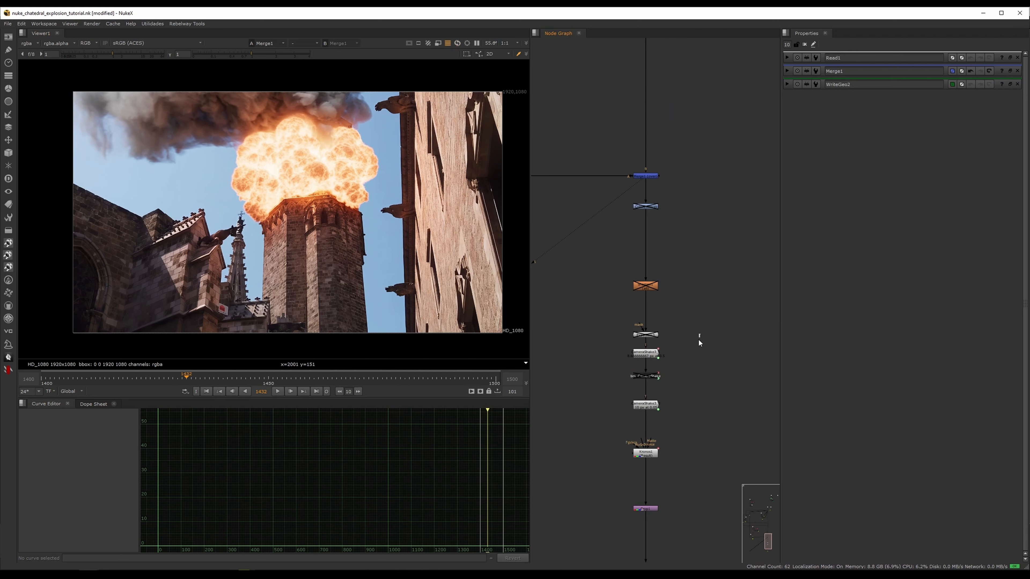
{"action": "left_click_drag", "start_coordinate": [698, 335], "coordinate": [674, 383]}
{"action": "scroll", "coordinate": [703, 352], "scroll_direction": "up", "scroll_amount": 4}
{"action": "scroll", "coordinate": [703, 352], "scroll_direction": "down", "scroll_amount": 5}
{"action": "middle_click_drag", "start_coordinate": [703, 352], "coordinate": [673, 487]}
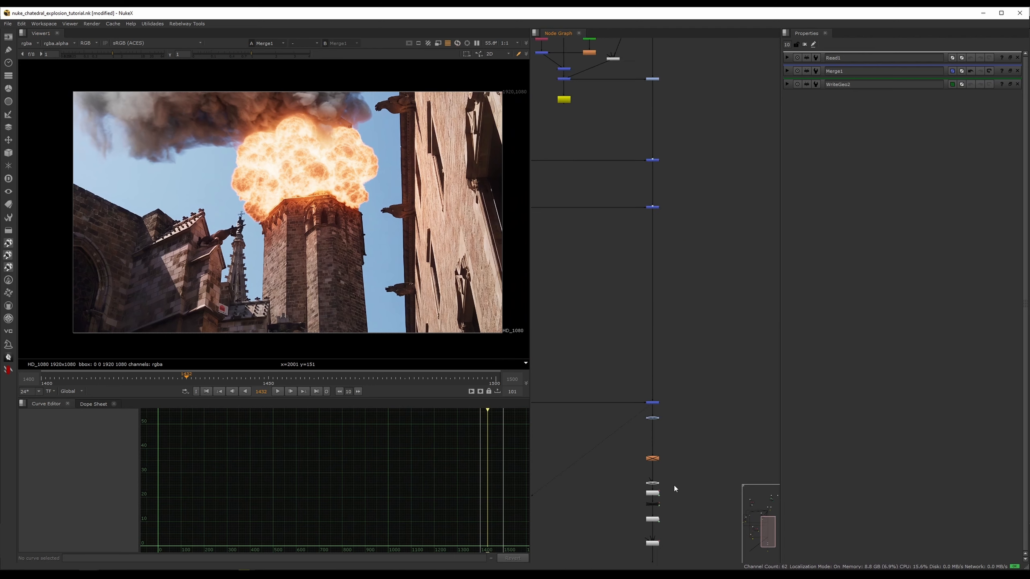
View the Read1 plate that feeds the existing camera tracking setup above the main comp.
{"action": "middle_click_drag", "start_coordinate": [698, 49], "coordinate": [670, 434]}
{"action": "middle_click_drag", "start_coordinate": [650, 209], "coordinate": [617, 323]}
{"action": "scroll", "coordinate": [693, 193], "scroll_direction": "up", "scroll_amount": 2}
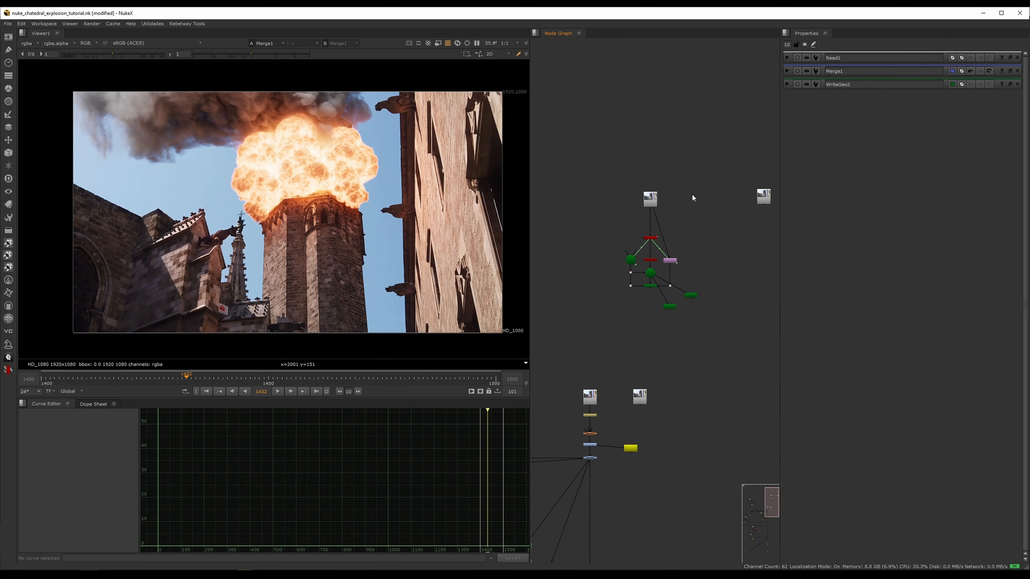
{"action": "middle_click_drag", "start_coordinate": [759, 196], "coordinate": [648, 237]}
{"action": "scroll", "coordinate": [647, 231], "scroll_direction": "down", "scroll_amount": 2}
{"action": "scroll", "coordinate": [595, 235], "scroll_direction": "up", "scroll_amount": 4}
{"action": "left_click", "coordinate": [596, 238]}
{"action": "key", "text": "1"}
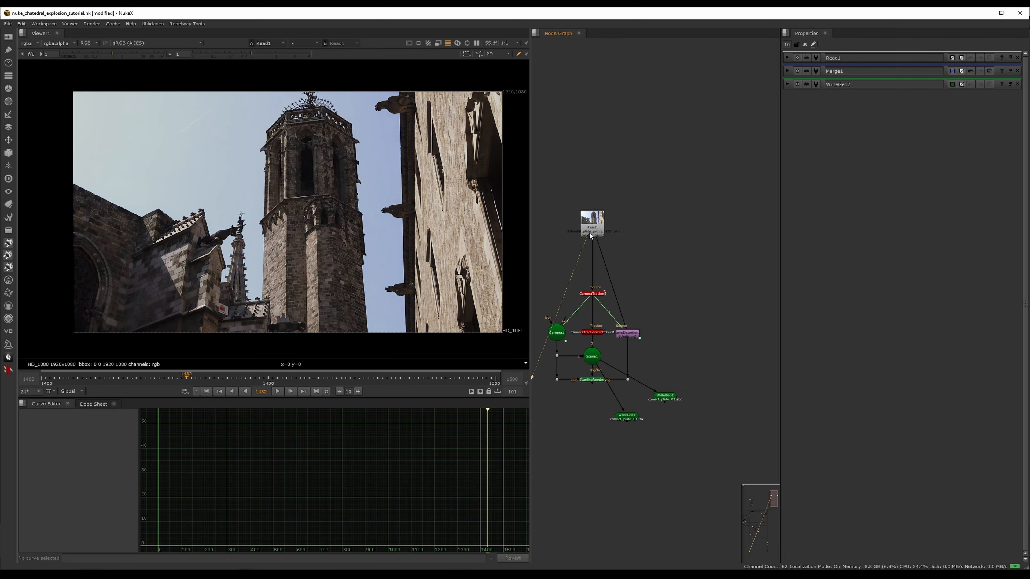
View the Read2 proxy plate and shift its node slightly within the empty graph area.
{"action": "scroll", "coordinate": [313, 185], "scroll_direction": "up", "scroll_amount": 2}
{"action": "middle_click_drag", "start_coordinate": [705, 239], "coordinate": [573, 245]}
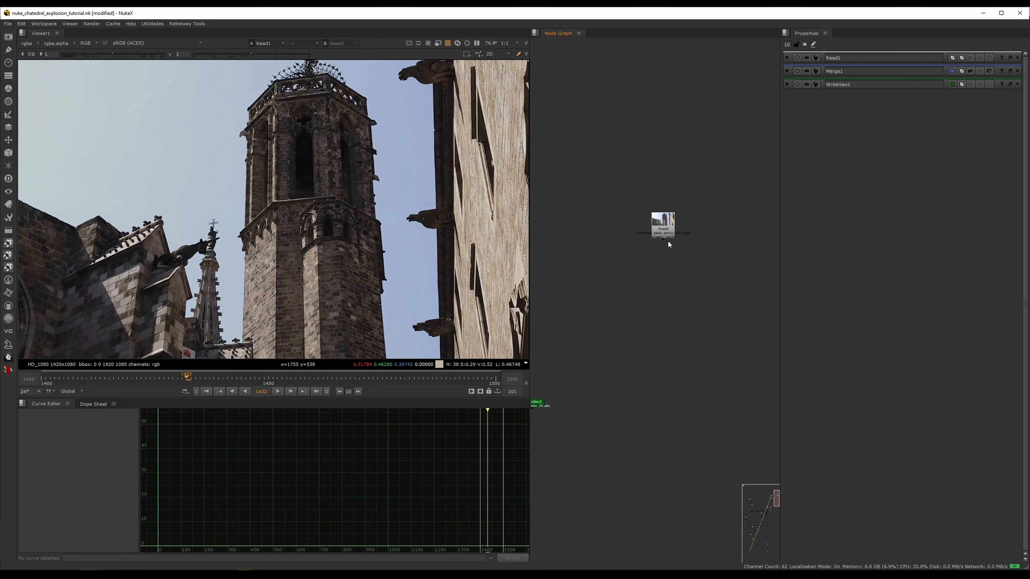
{"action": "left_click", "coordinate": [667, 239]}
{"action": "key", "text": "1"}
{"action": "left_click_drag", "start_coordinate": [667, 240], "coordinate": [709, 238]}
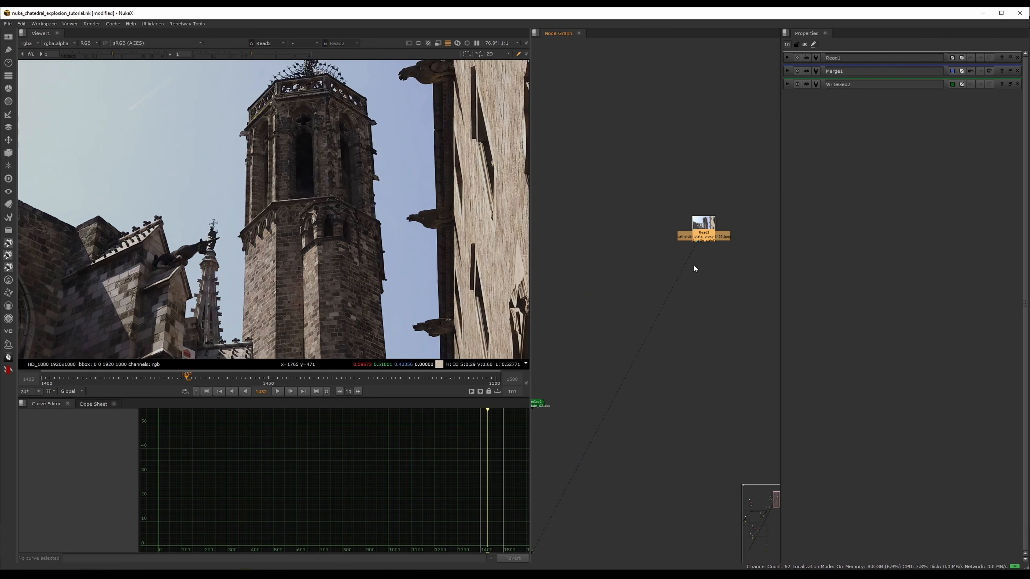
Add a CameraTracker node below the Read2 plate.
{"action": "left_click", "coordinate": [702, 264]}
{"action": "key", "text": "Tab"}
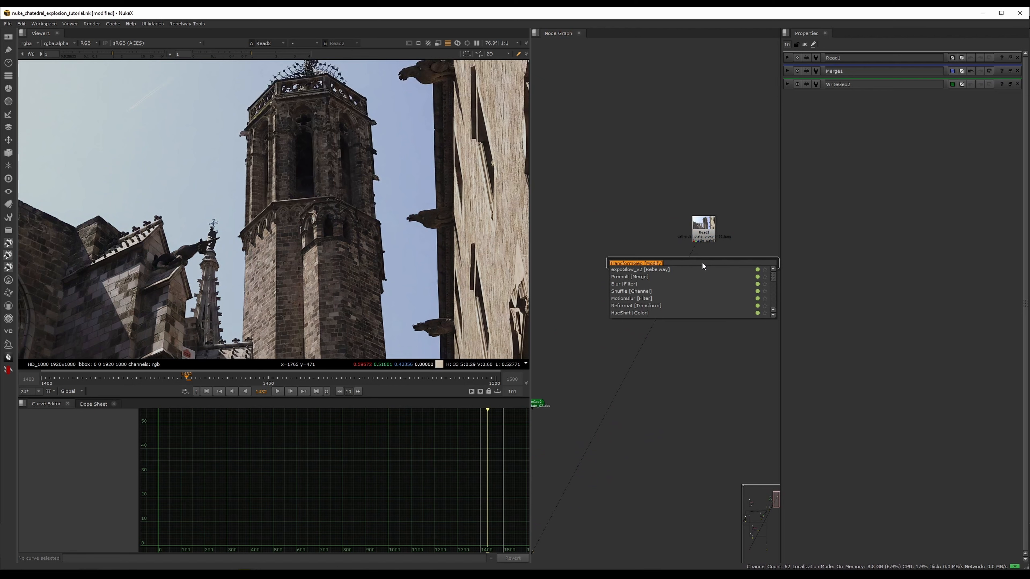
{"action": "type", "text": "cam"}
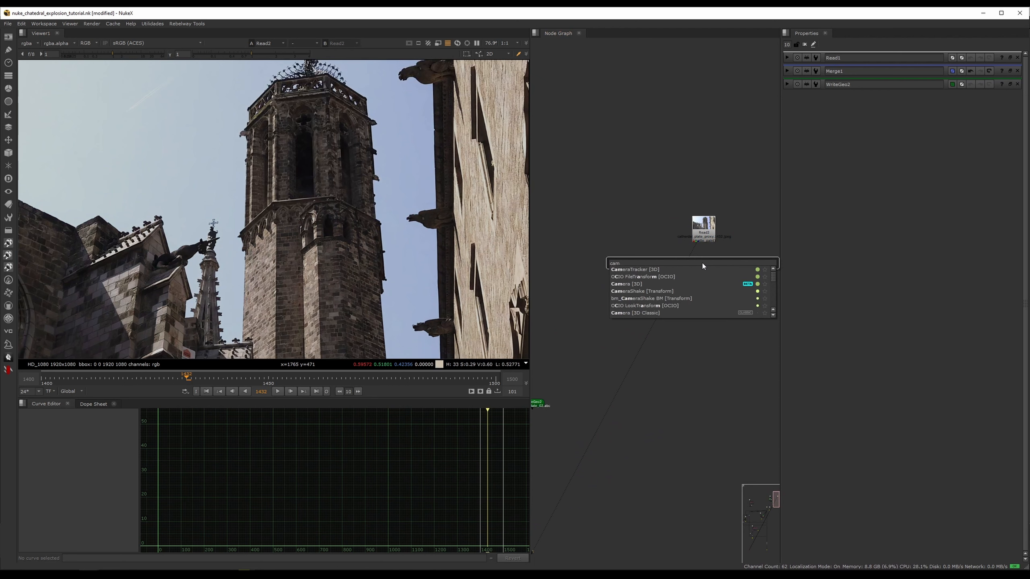
{"action": "key", "text": "Return"}
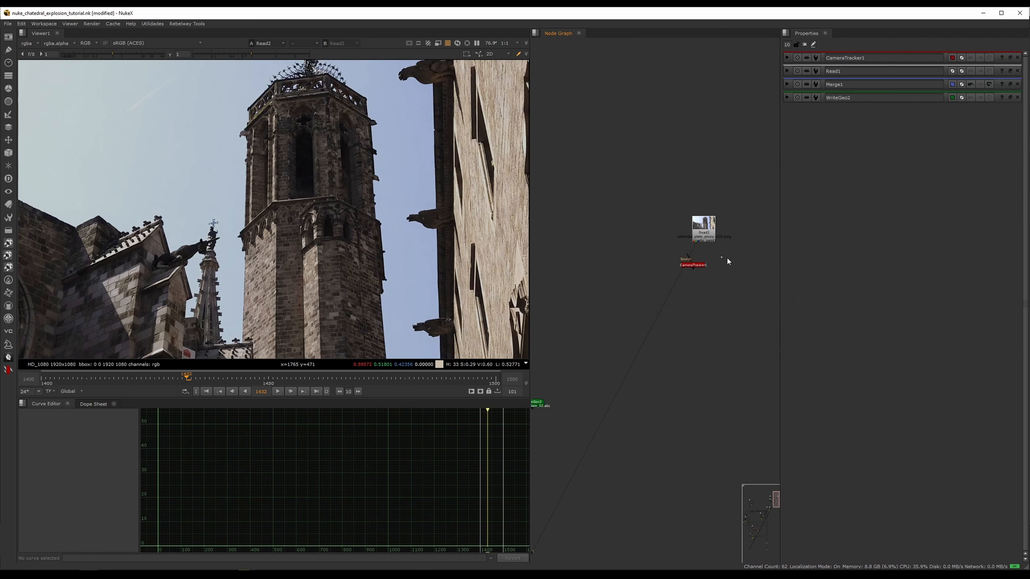
Connect the CameraTracker's source to Read2, align it under the plate and show it in the viewer.
{"action": "scroll", "coordinate": [722, 256], "scroll_direction": "up", "scroll_amount": 3}
{"action": "double_click", "coordinate": [683, 276]}
{"action": "left_click_drag", "start_coordinate": [683, 276], "coordinate": [689, 213]}
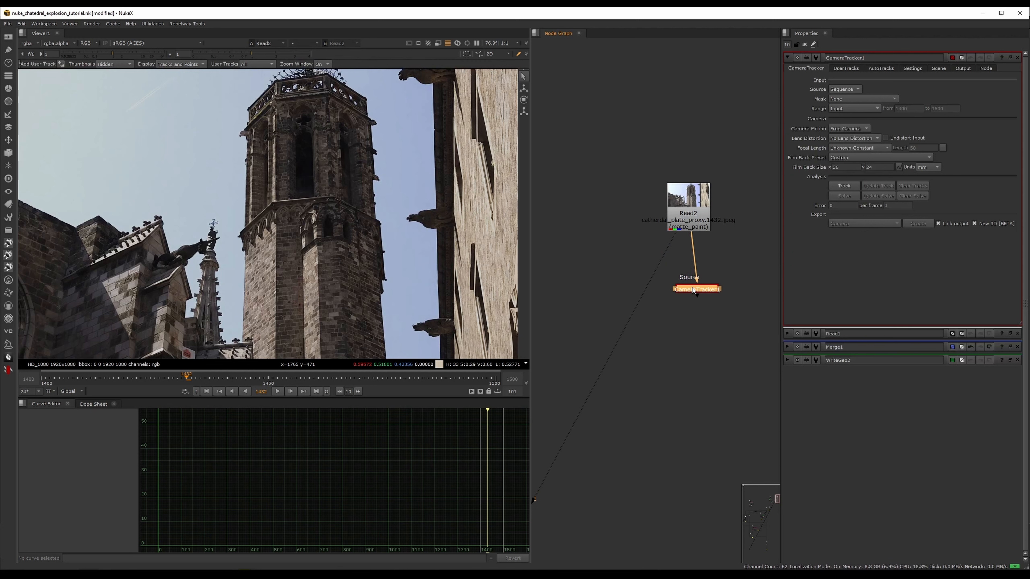
{"action": "left_click_drag", "start_coordinate": [692, 287], "coordinate": [684, 281]}
{"action": "key", "text": "1"}
Enable the CameraTracker's feature preview and set the number of features to 1500.
{"action": "left_click", "coordinate": [912, 68]}
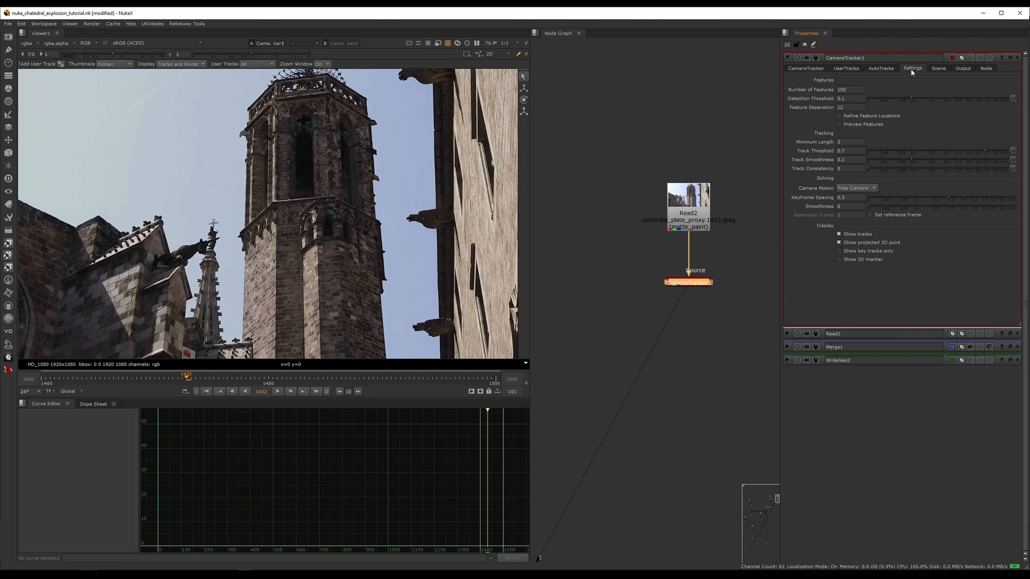
{"action": "left_click", "coordinate": [839, 124]}
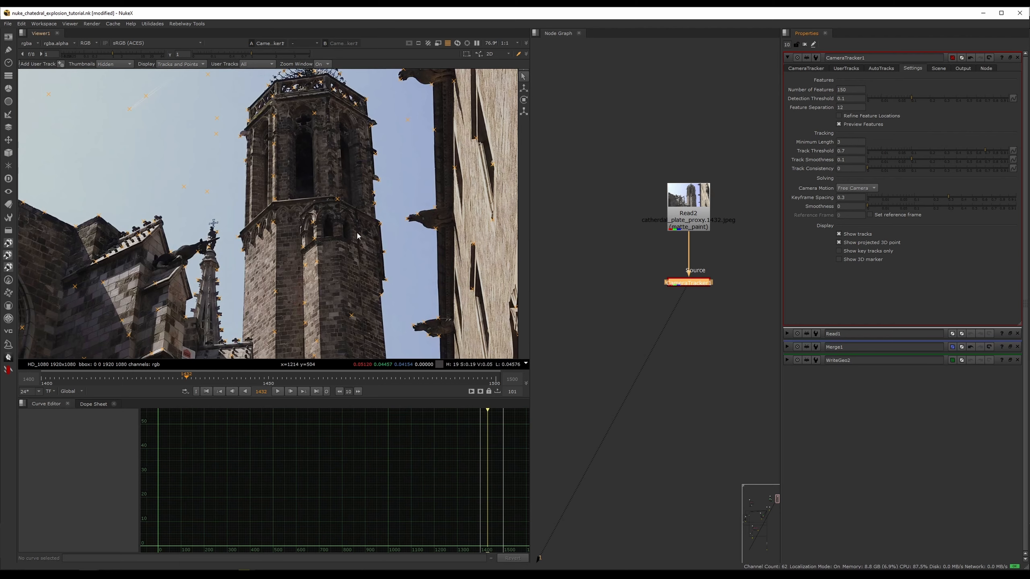
{"action": "scroll", "coordinate": [341, 254], "scroll_direction": "down", "scroll_amount": 2}
{"action": "middle_click_drag", "start_coordinate": [340, 253], "coordinate": [339, 253]}
{"action": "left_click_drag", "start_coordinate": [849, 89], "coordinate": [765, 95]}
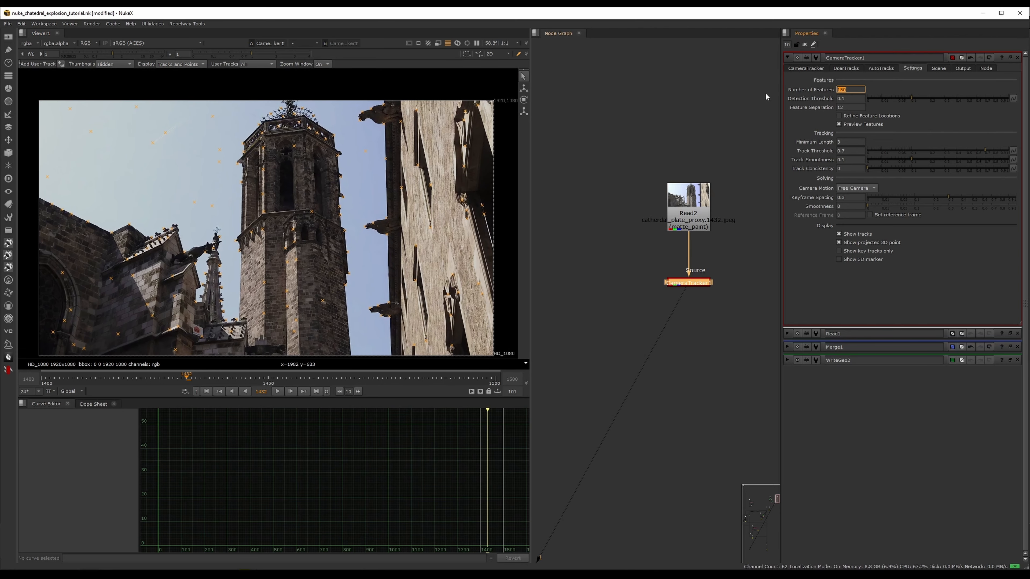
{"action": "type", "text": "1500"}
{"action": "key", "text": "Return"}
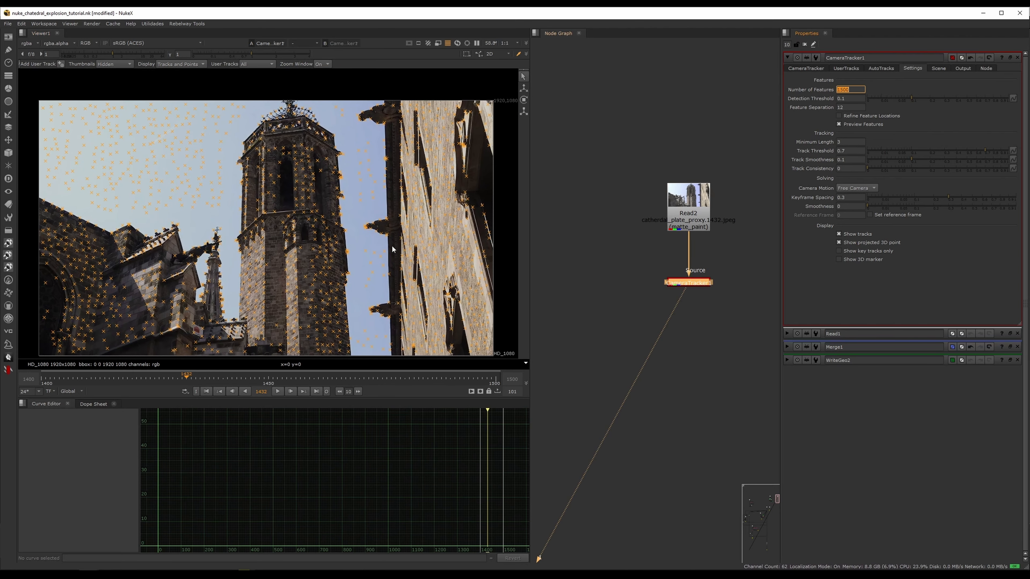
Start tracking the proxy plate sequence with the CameraTracker.
{"action": "middle_click_drag", "start_coordinate": [357, 267], "coordinate": [353, 265]}
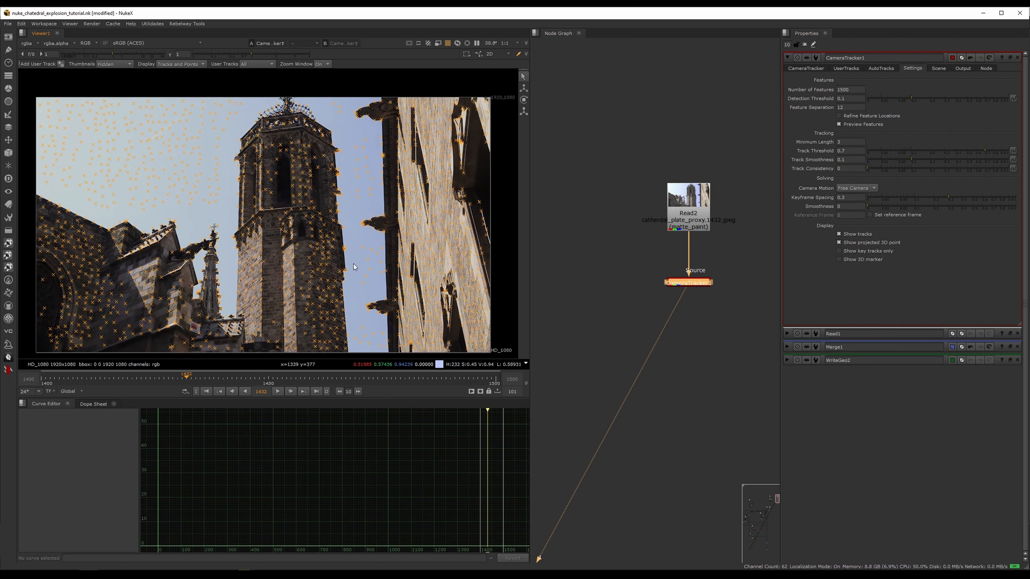
{"action": "left_click", "coordinate": [802, 69]}
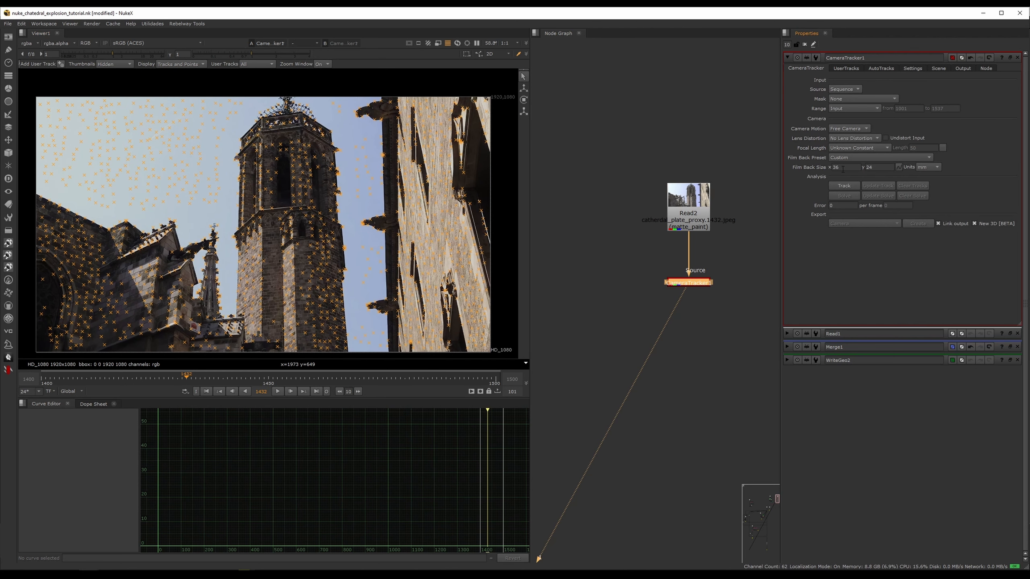
{"action": "left_click", "coordinate": [844, 186]}
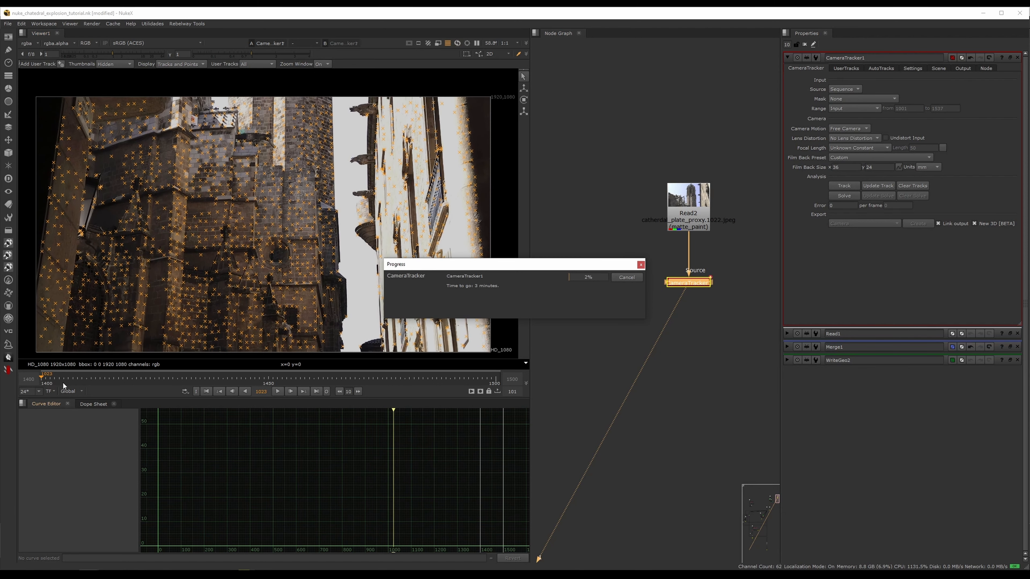
Switch to the Houdini explosion scene and examine the tower geometry and the animated Camera1 with its parent nulls.
{"action": "left_click", "coordinate": [227, 540]}
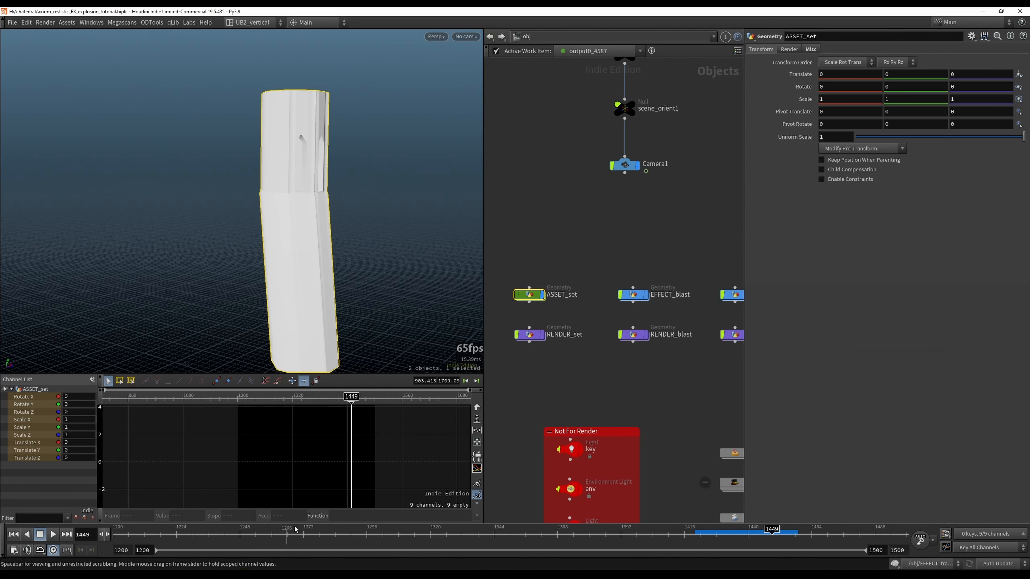
{"action": "left_click_drag", "start_coordinate": [417, 325], "coordinate": [349, 258]}
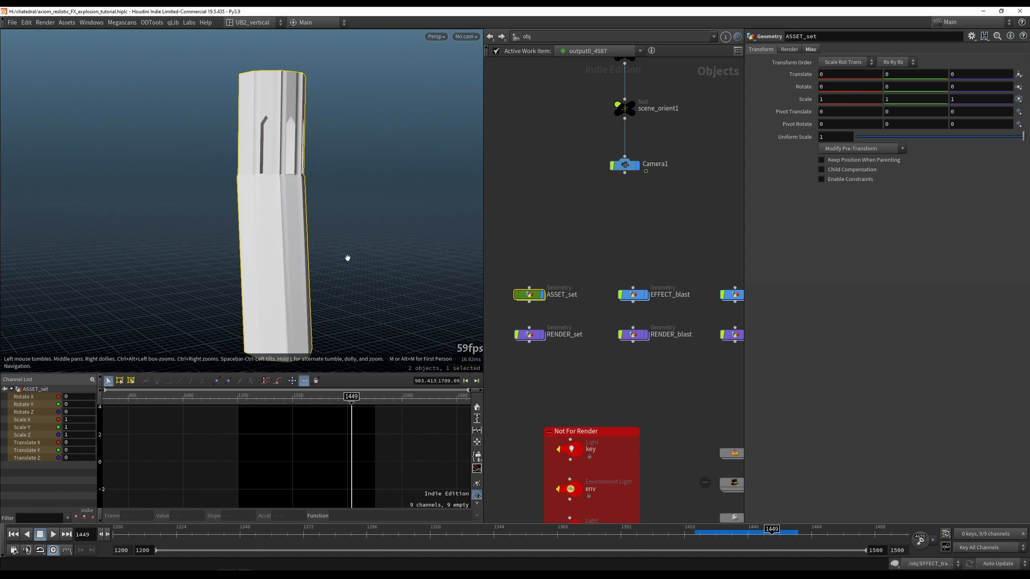
{"action": "middle_click_drag", "start_coordinate": [578, 156], "coordinate": [522, 194]}
{"action": "left_click", "coordinate": [568, 203]}
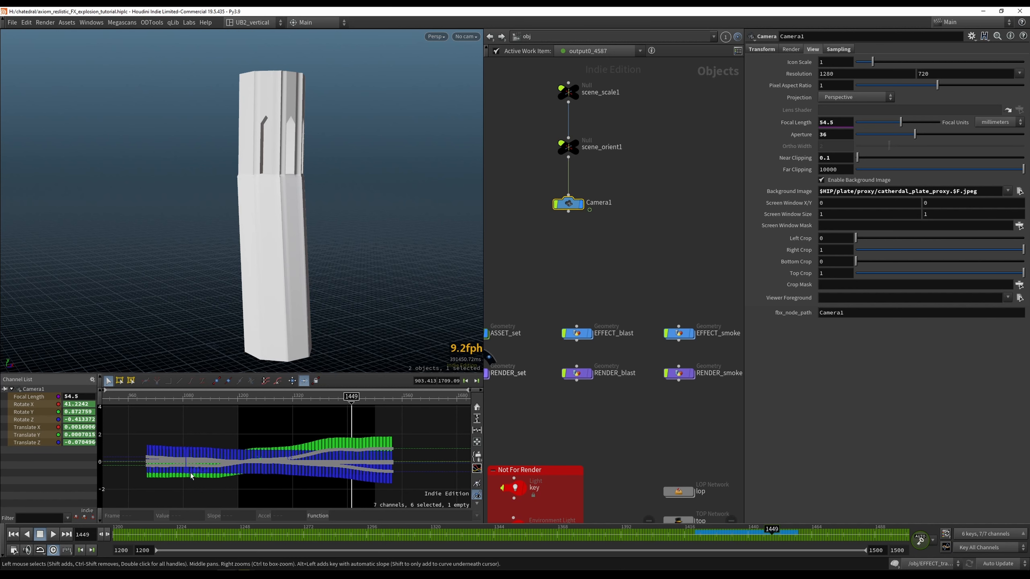
{"action": "mouse_move", "coordinate": [317, 287]}
{"action": "left_mouse_down"}
{"action": "mouse_move", "coordinate": [267, 257]}
{"action": "mouse_move", "coordinate": [267, 225]}
{"action": "mouse_move", "coordinate": [281, 258]}
{"action": "mouse_move", "coordinate": [276, 232]}
{"action": "mouse_move", "coordinate": [318, 268]}
{"action": "left_mouse_up"}
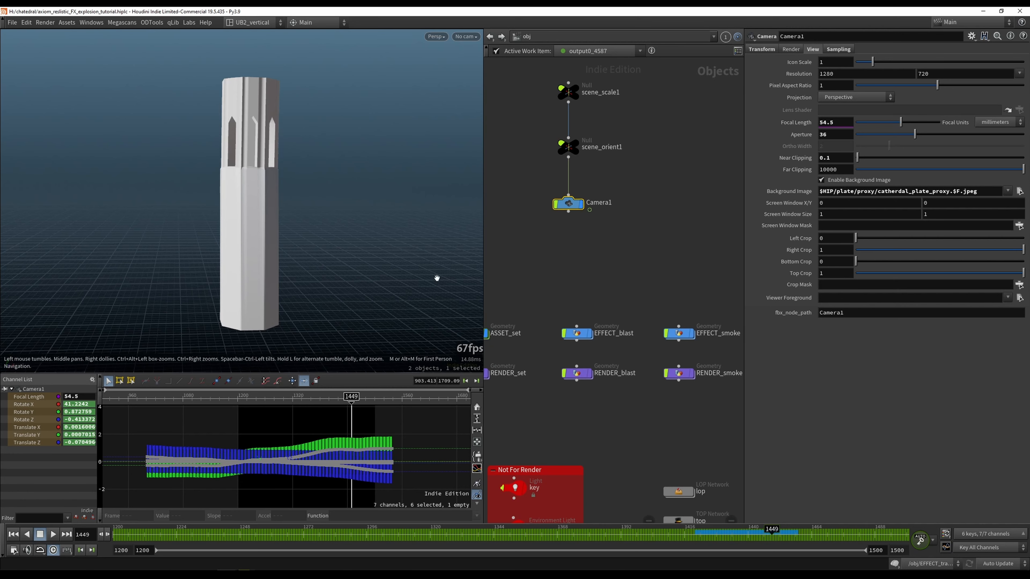
{"action": "middle_click_drag", "start_coordinate": [611, 255], "coordinate": [608, 354]}
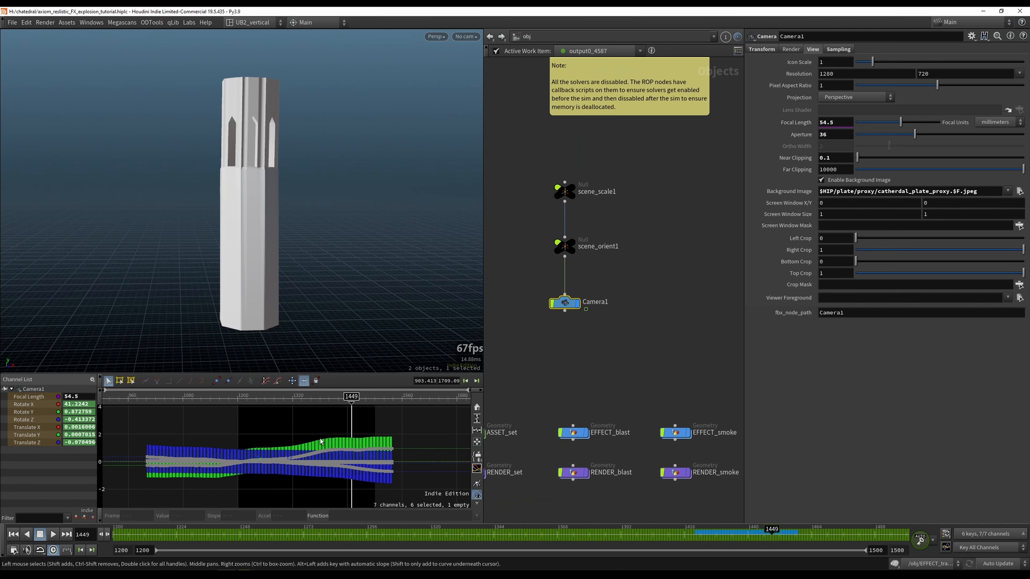
Switch back to Nuke and move the camera tracking progress window aside to uncover more of the node graph.
{"action": "mouse_move", "coordinate": [90, 573]}
{"action": "left_click", "coordinate": [131, 553]}
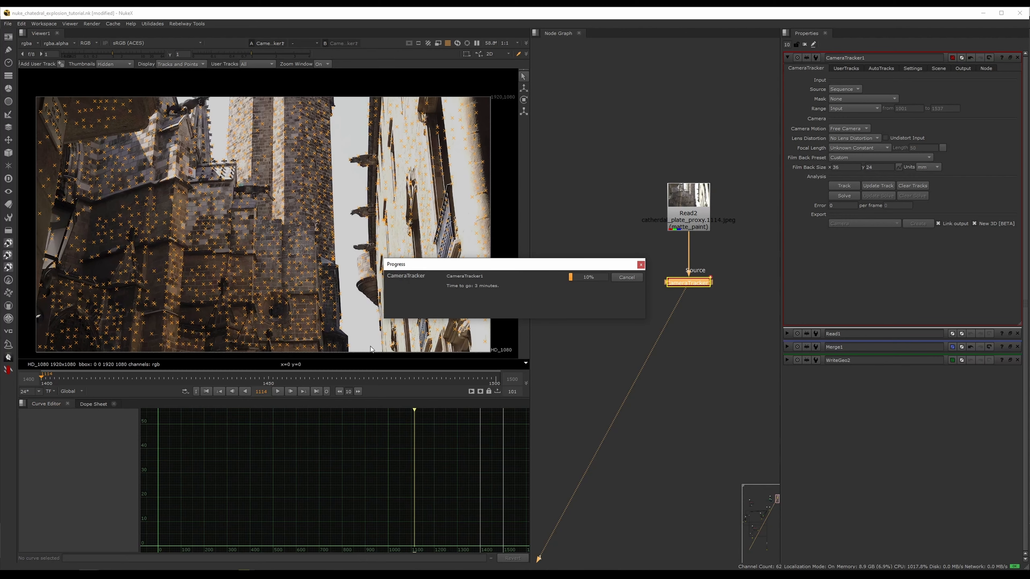
{"action": "left_click_drag", "start_coordinate": [505, 265], "coordinate": [324, 249]}
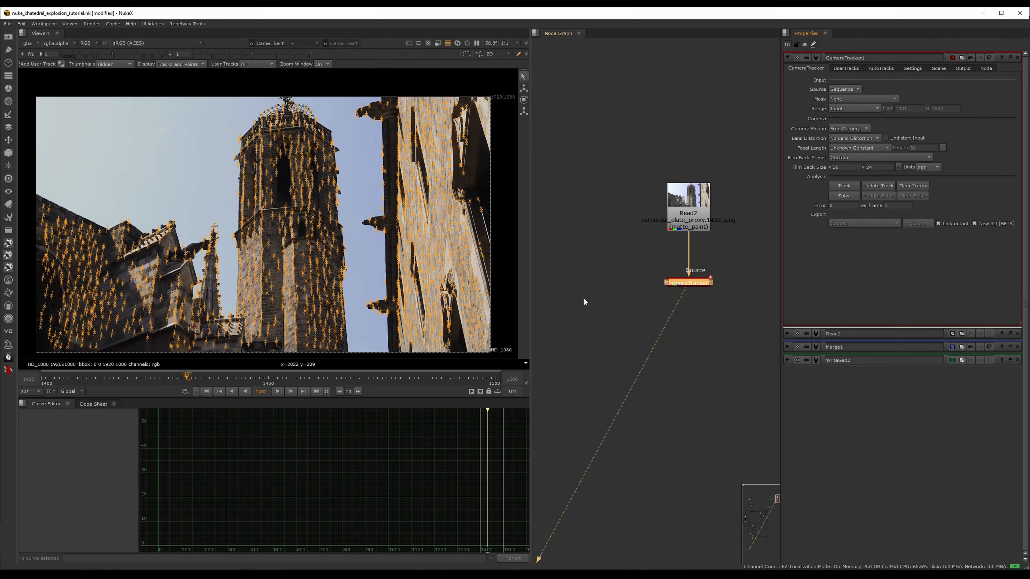
Scrub the plate to frame 1447 to check the tracked features, and solve the camera in CameraTracker1.
{"action": "mouse_move", "coordinate": [243, 379]}
{"action": "left_mouse_down"}
{"action": "mouse_move", "coordinate": [227, 387]}
{"action": "mouse_move", "coordinate": [254, 382]}
{"action": "left_mouse_up"}
{"action": "left_click", "coordinate": [697, 284]}
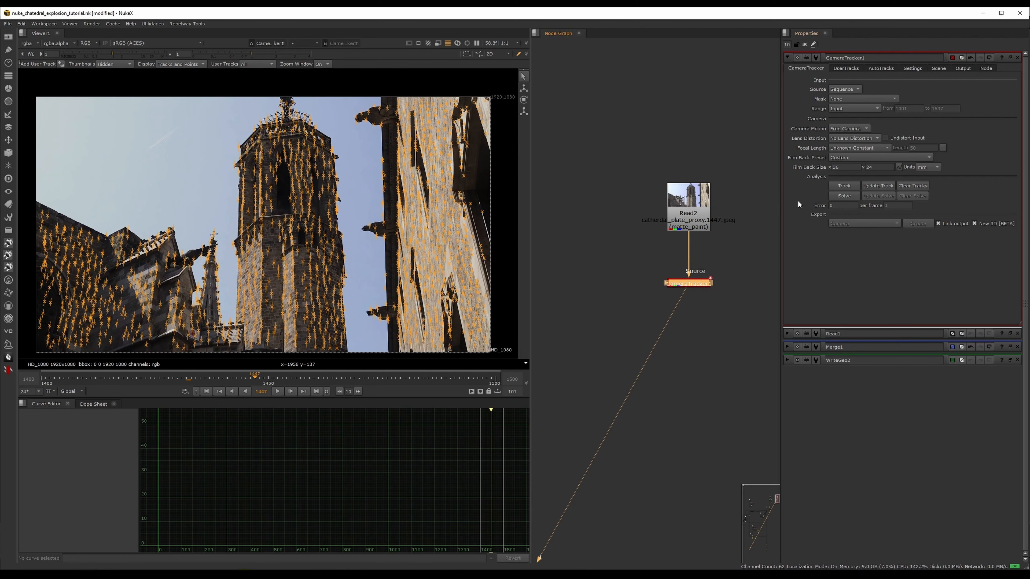
{"action": "left_click", "coordinate": [844, 195]}
{"action": "middle_click_drag", "start_coordinate": [649, 275], "coordinate": [651, 262]}
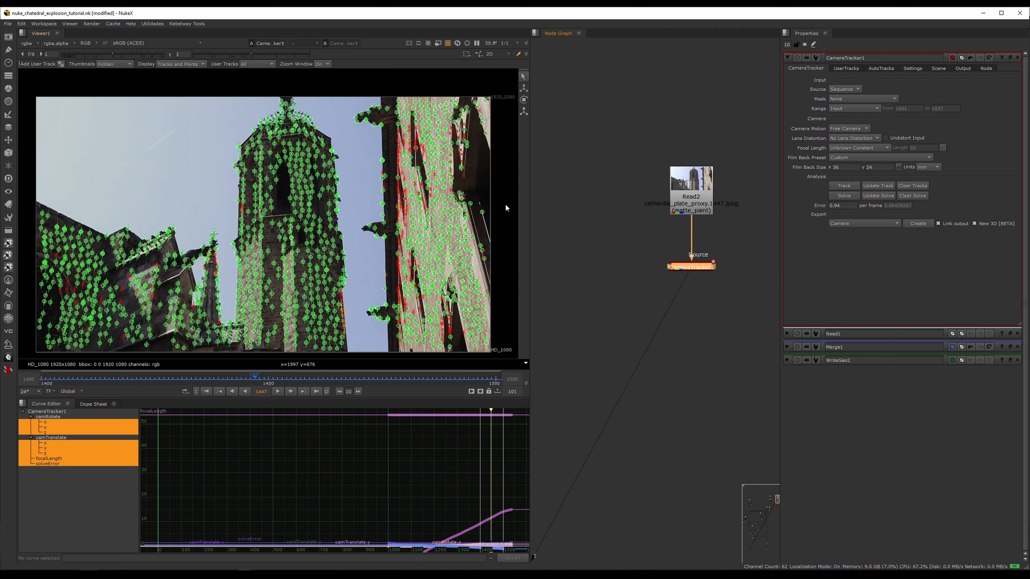
Set the automatic tracks' Max Error to 5, delete the rejected tracks and check the remaining points on another frame.
{"action": "left_click", "coordinate": [877, 69]}
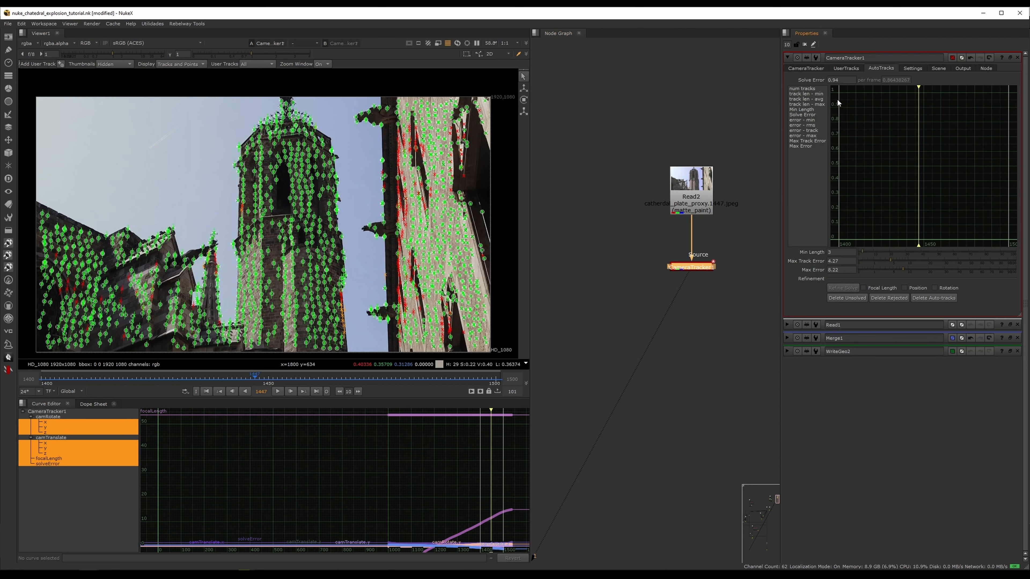
{"action": "left_click", "coordinate": [832, 269]}
{"action": "type", "text": "5"}
{"action": "left_click", "coordinate": [886, 299]}
{"action": "left_click", "coordinate": [571, 295]}
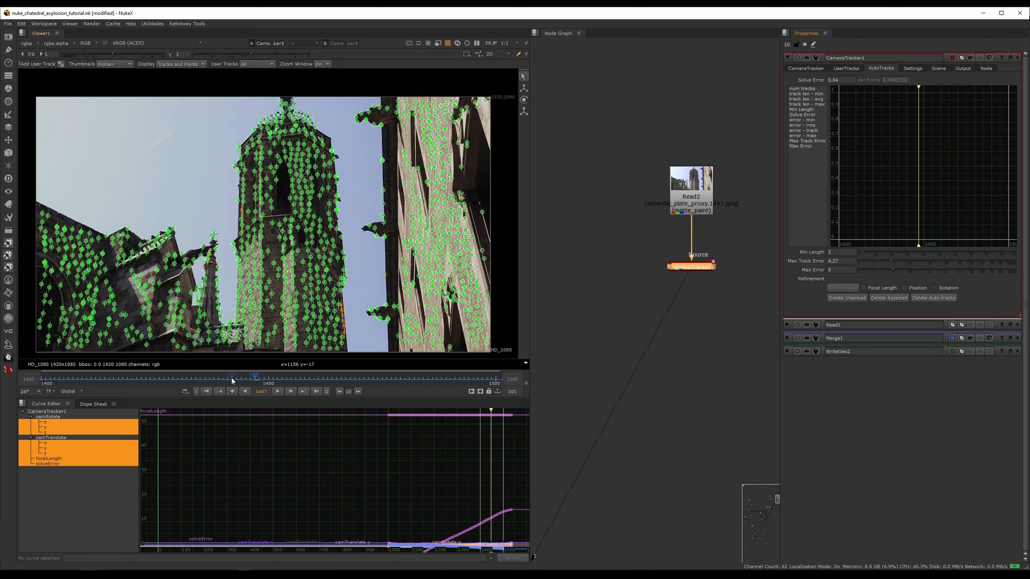
{"action": "mouse_move", "coordinate": [231, 377]}
{"action": "left_mouse_down"}
{"action": "mouse_move", "coordinate": [160, 380]}
{"action": "mouse_move", "coordinate": [392, 379]}
{"action": "mouse_move", "coordinate": [216, 380]}
{"action": "left_mouse_up"}
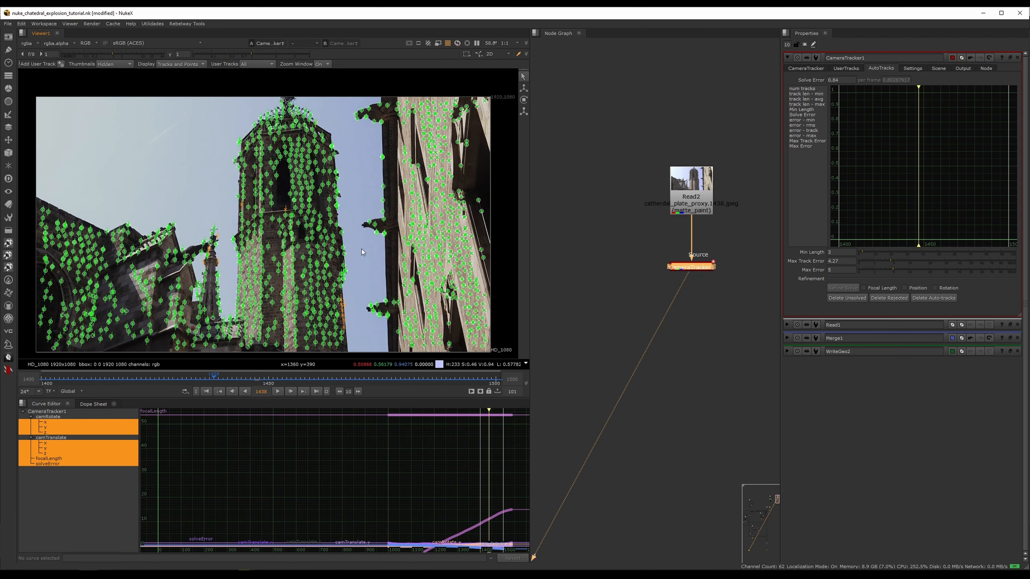
Create a Scene+ export from the solved CameraTracker1.
{"action": "left_click", "coordinate": [806, 68]}
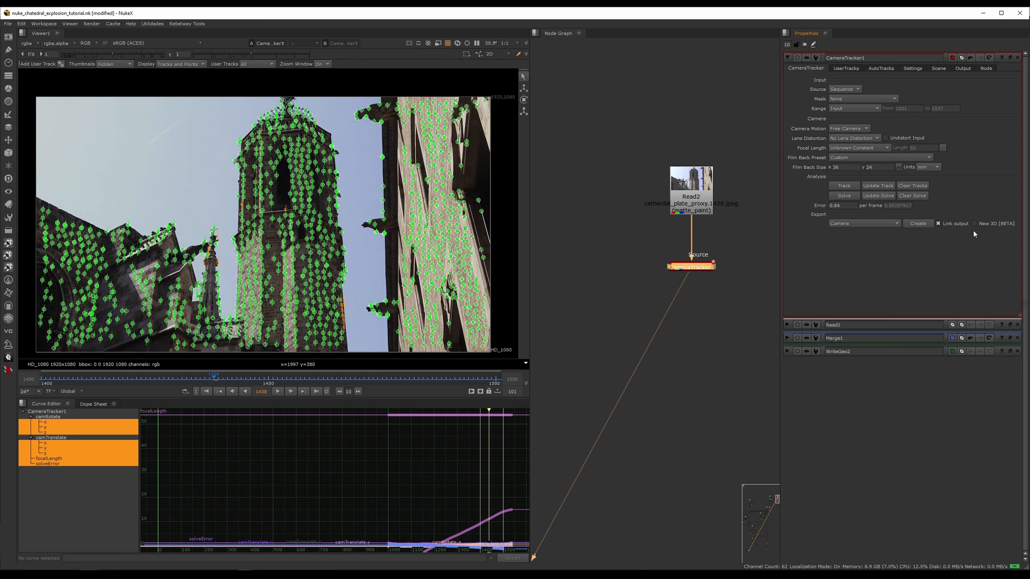
{"action": "left_click", "coordinate": [869, 223]}
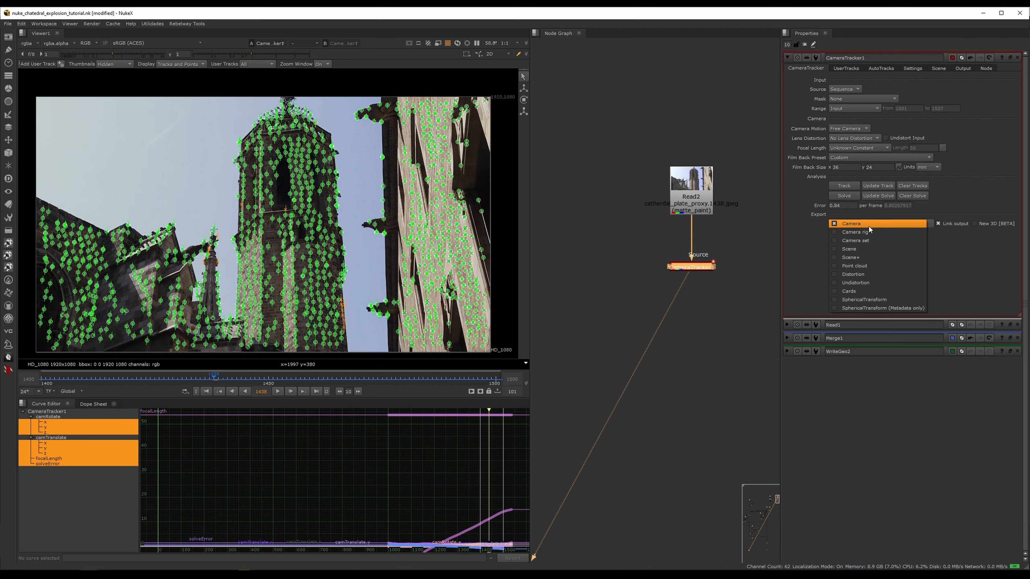
{"action": "left_click", "coordinate": [848, 257]}
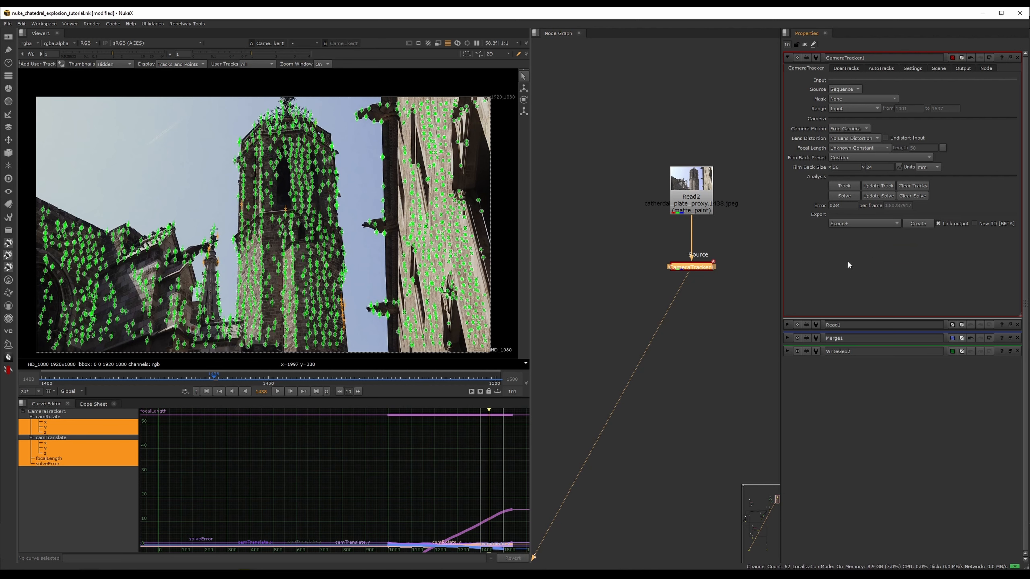
{"action": "left_click", "coordinate": [918, 225]}
{"action": "left_click", "coordinate": [675, 345]}
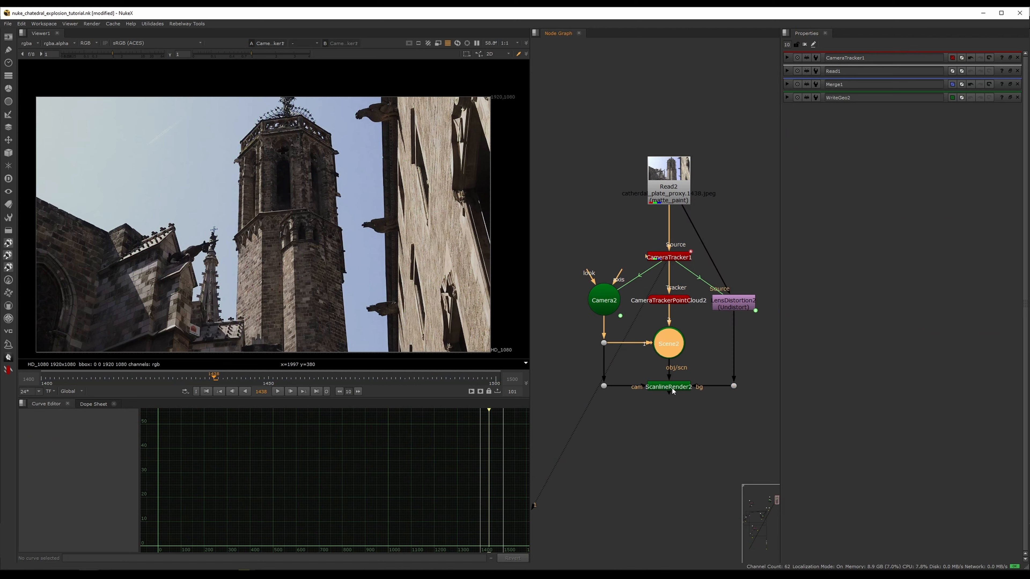
Show ScanlineRender2 in the viewer and scrub through the frames to examine how the point cloud sticks to the plate.
{"action": "left_click", "coordinate": [672, 388]}
{"action": "key", "text": "1"}
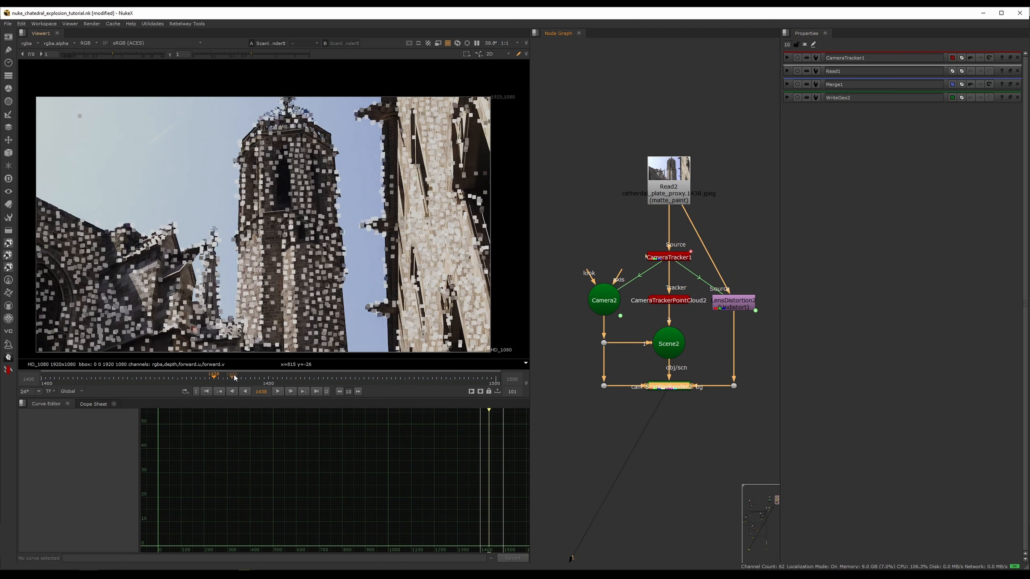
{"action": "left_click", "coordinate": [338, 375]}
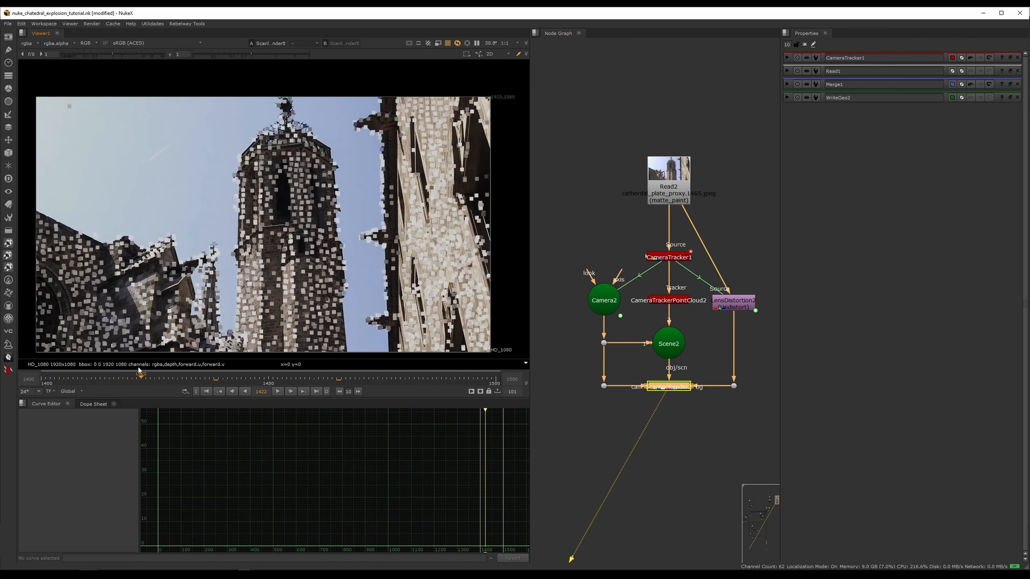
{"action": "left_click", "coordinate": [255, 375]}
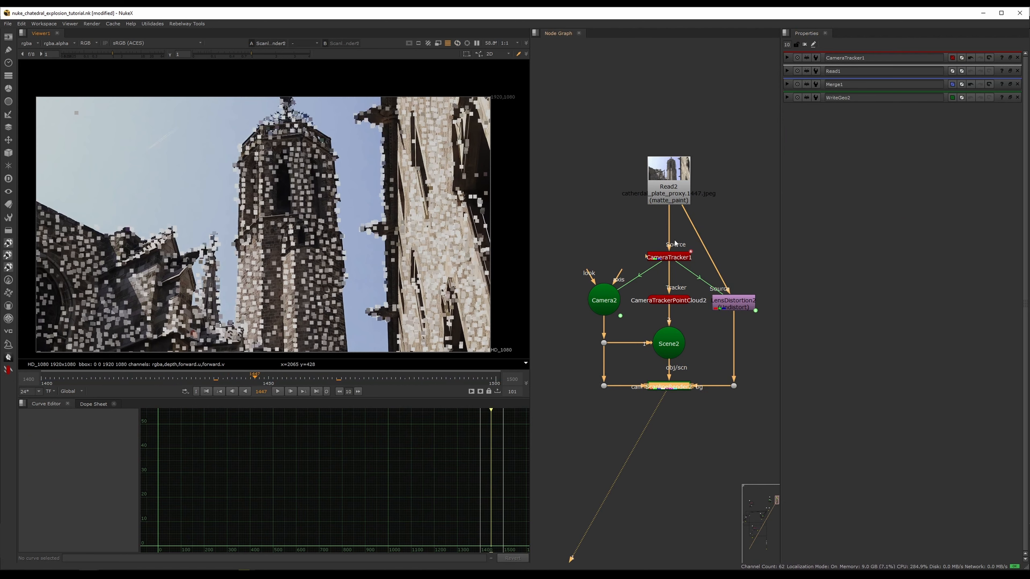
Set the X rotation of CameraTracker1's scene transform to 30.
{"action": "double_click", "coordinate": [671, 258]}
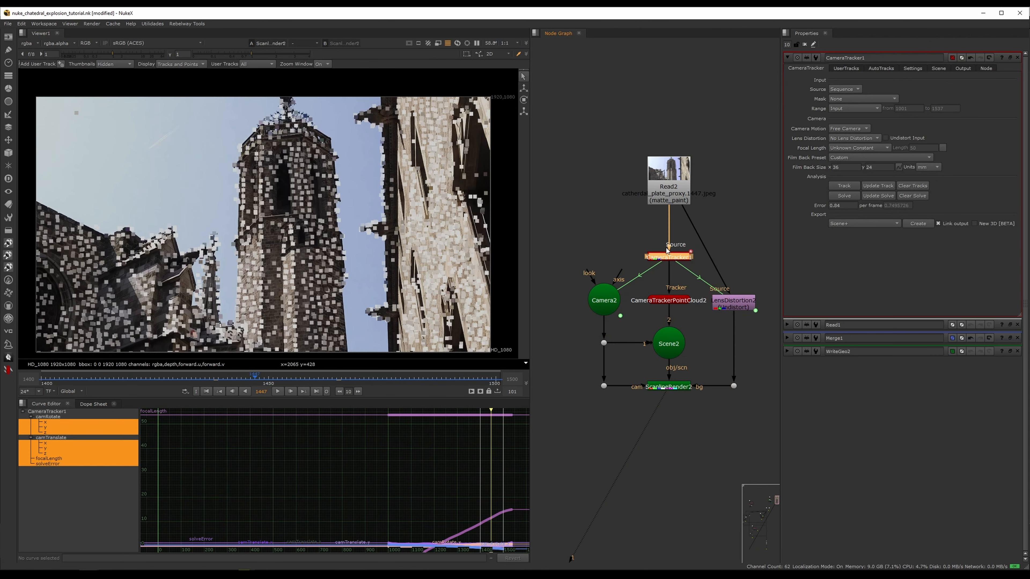
{"action": "double_click", "coordinate": [667, 302]}
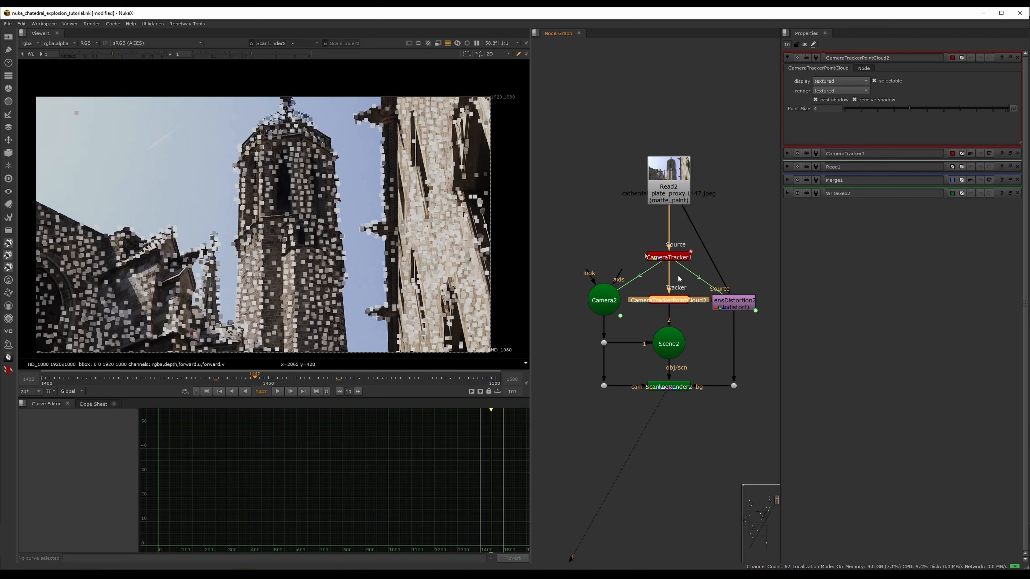
{"action": "double_click", "coordinate": [678, 259]}
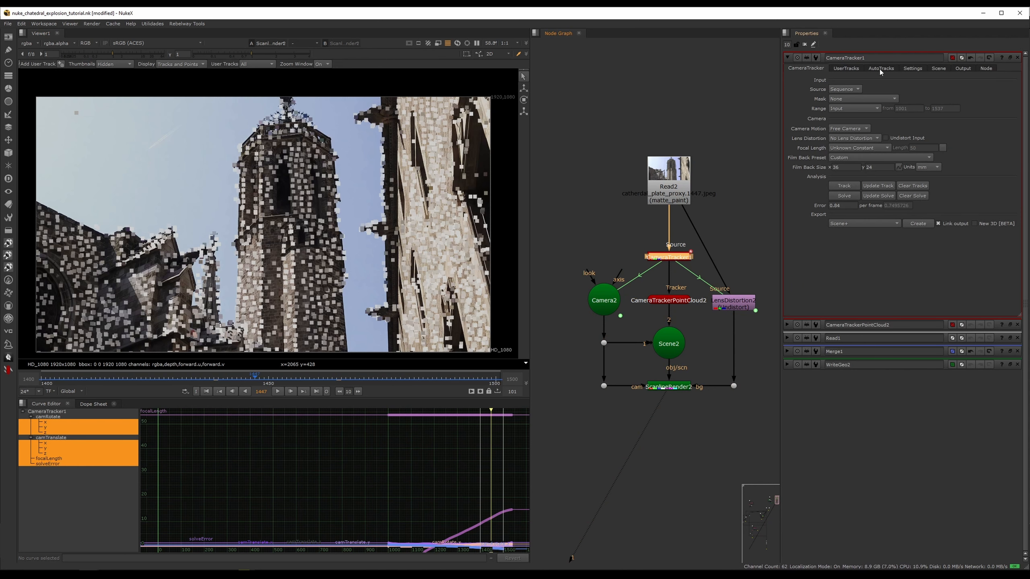
{"action": "left_click", "coordinate": [938, 69]}
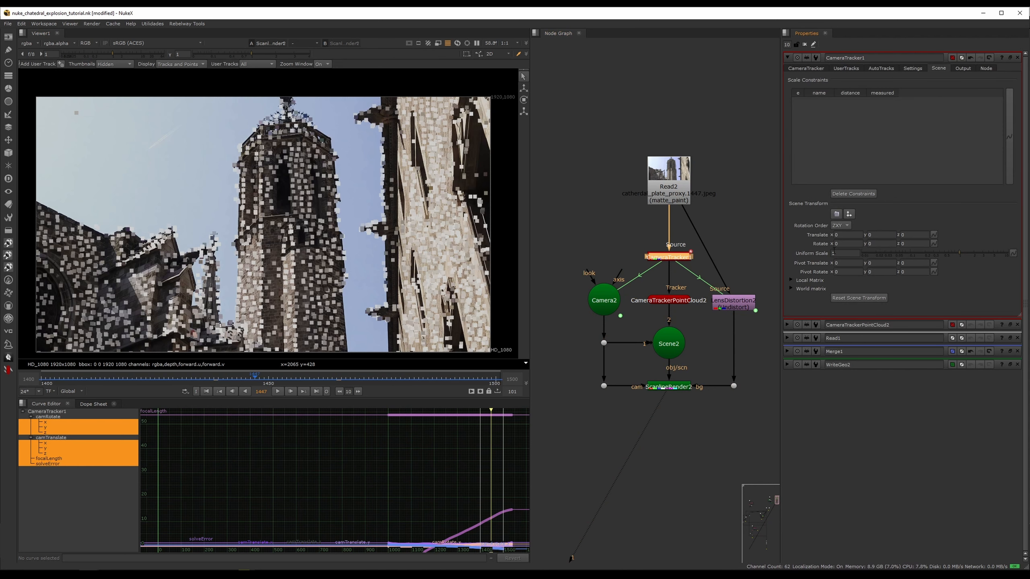
{"action": "left_click", "coordinate": [847, 244]}
{"action": "type", "text": "30"}
{"action": "key", "text": "Return"}
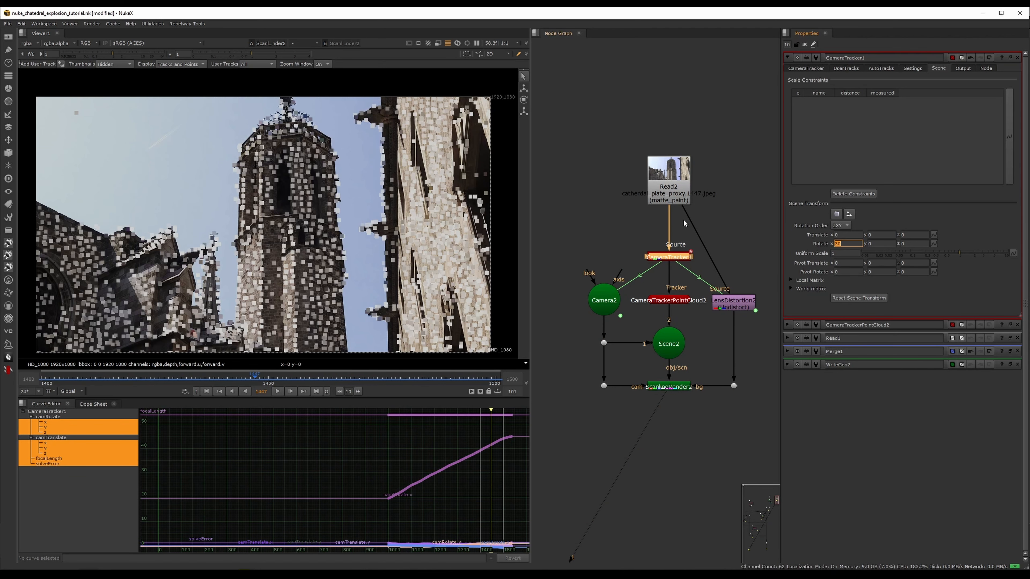
Show CameraTrackerPointCloud2 in the 3D viewer and open its properties.
{"action": "middle_click_drag", "start_coordinate": [630, 262], "coordinate": [616, 262]}
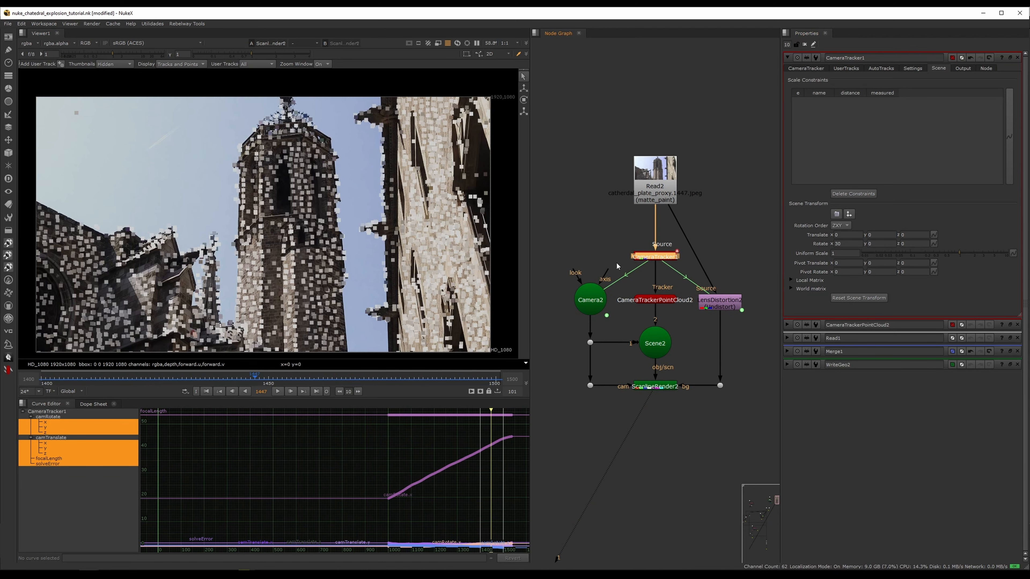
{"action": "left_click", "coordinate": [658, 304]}
{"action": "key", "text": "1"}
{"action": "double_click", "coordinate": [659, 305]}
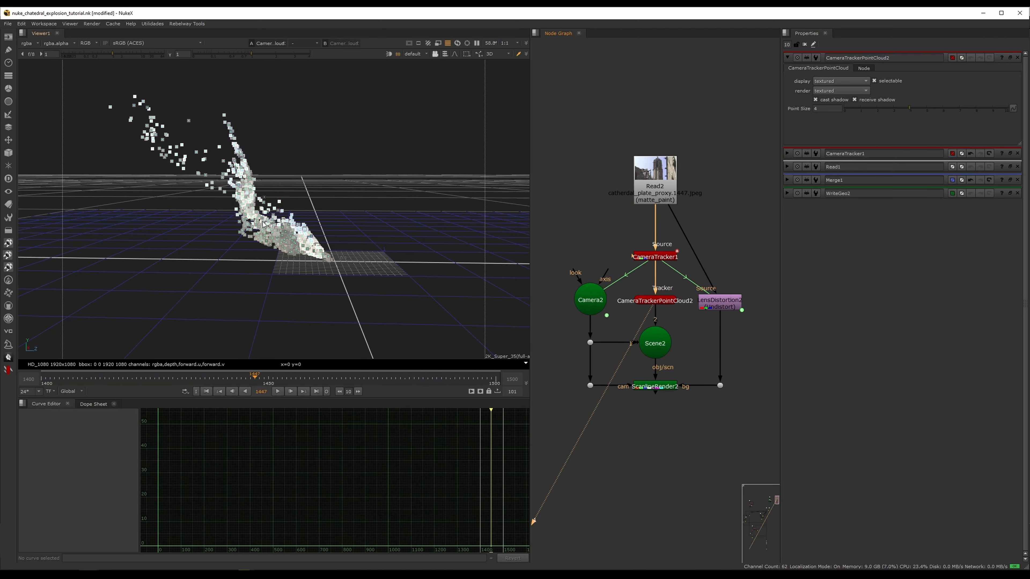
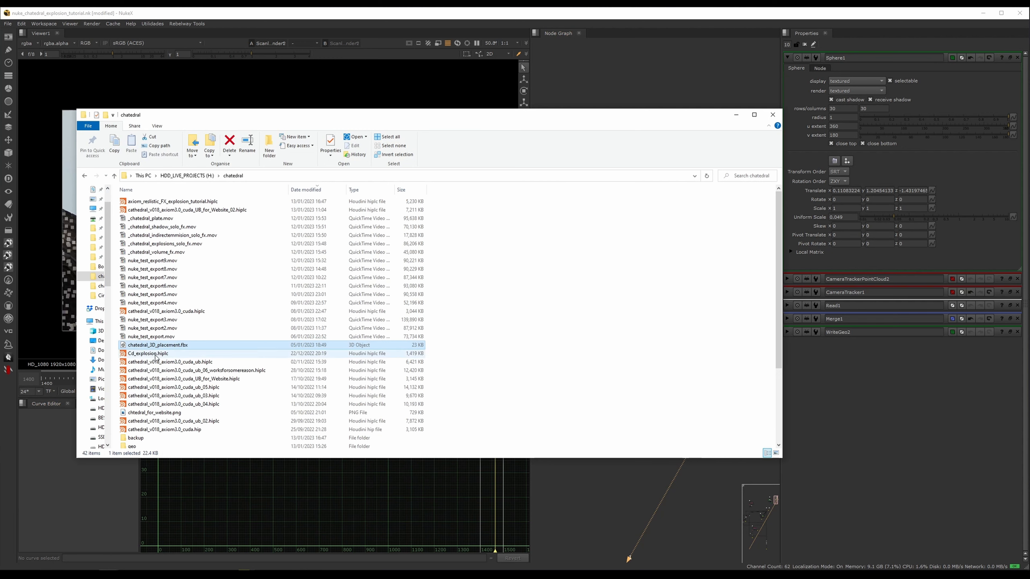
Import chatedral_3D_placement.fbx into the node graph from the project folder and show it in the viewer.
{"action": "left_click_drag", "start_coordinate": [156, 345], "coordinate": [608, 199]}
{"action": "key", "text": "1"}
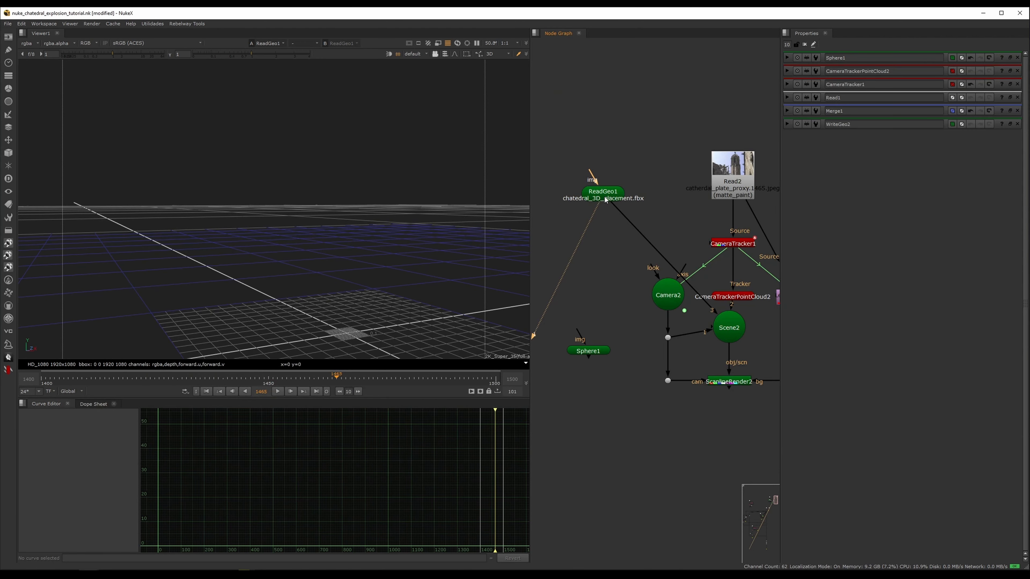
{"action": "left_click", "coordinate": [570, 210]}
{"action": "key", "text": "Tab"}
{"action": "type", "text": "GeoTransform"}
{"action": "key", "text": "Return"}
{"action": "double_click", "coordinate": [616, 242]}
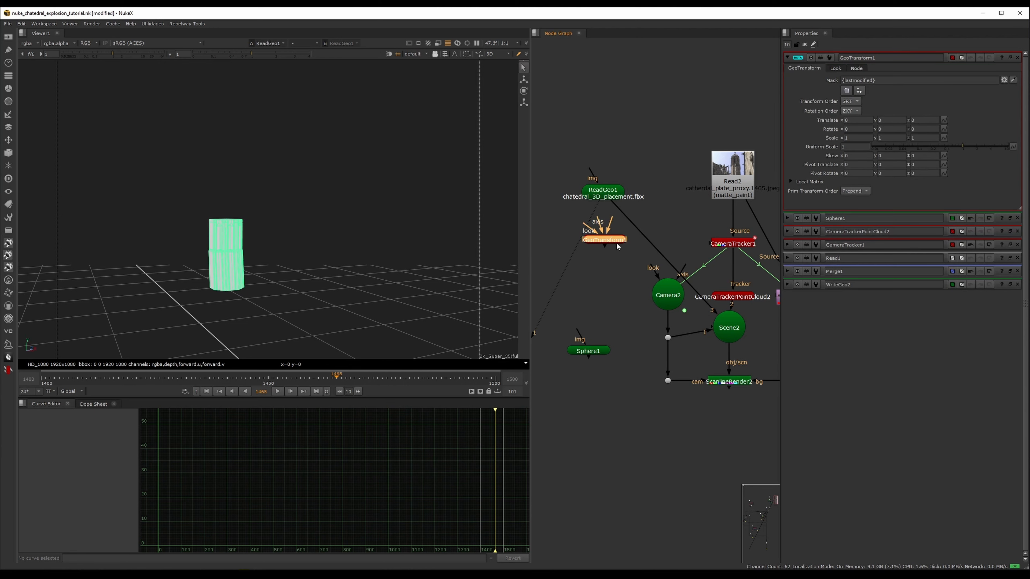
{"action": "middle_click_drag", "start_coordinate": [616, 242], "coordinate": [603, 273]}
{"action": "key", "text": "Delete"}
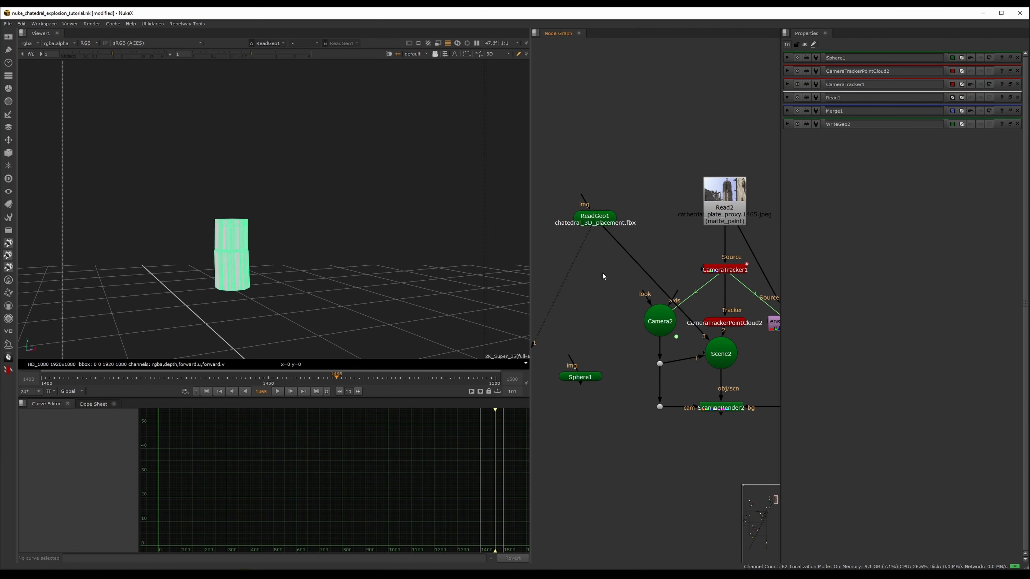
Insert a TransformGeo node between ReadGeo1 and Scene2.
{"action": "key", "text": "Tab"}
{"action": "type", "text": "trans"}
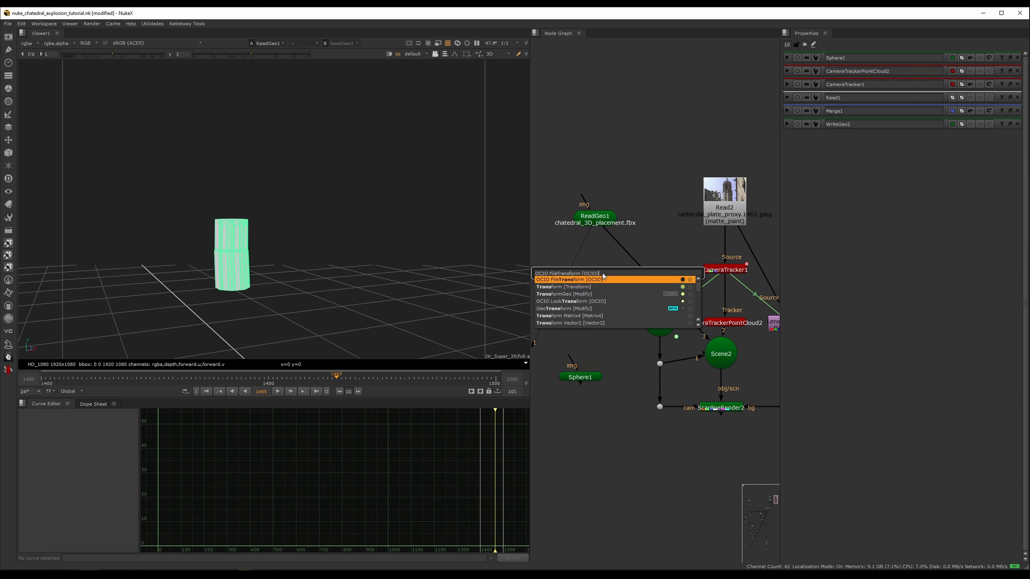
{"action": "key", "text": "Down"}
{"action": "key", "text": "Down"}
{"action": "key", "text": "Return"}
{"action": "mouse_move", "coordinate": [603, 274]}
{"action": "left_mouse_down"}
{"action": "mouse_move", "coordinate": [646, 263]}
{"action": "mouse_move", "coordinate": [615, 263]}
{"action": "left_mouse_up"}
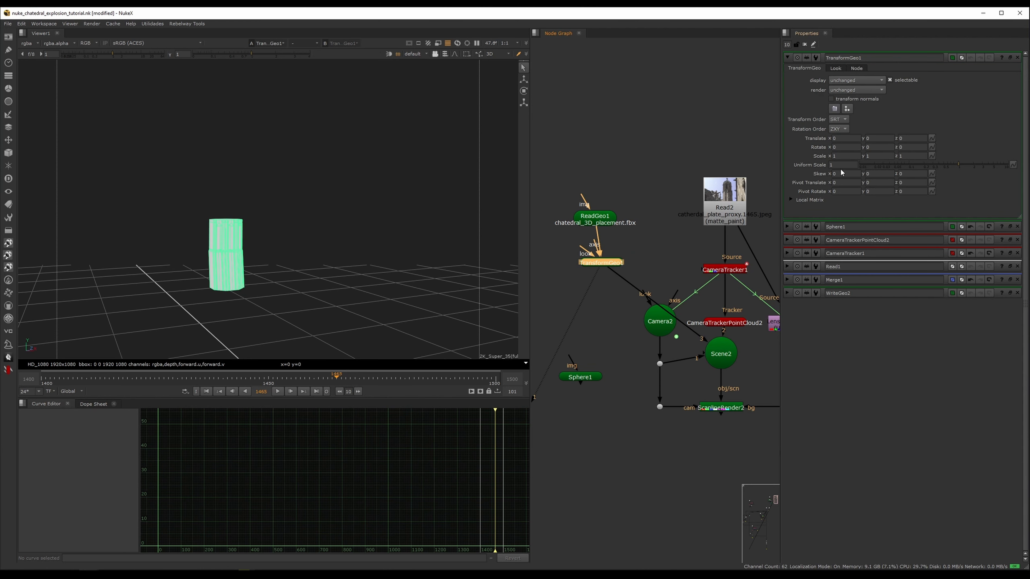
Set the uniform scale of TransformGeo1 to 0.01.
{"action": "double_click", "coordinate": [842, 165]}
{"action": "type", "text": "0."}
{"action": "key", "text": "Return"}
Move the imported tower with TransformGeo1 to about 0.24, 0.22, 0.044 so it covers the plate's tower in the ScanlineRender2 view.
{"action": "left_click", "coordinate": [721, 408]}
{"action": "key", "text": "1"}
{"action": "left_click", "coordinate": [601, 262]}
{"action": "left_click", "coordinate": [524, 79]}
{"action": "left_click_drag", "start_coordinate": [446, 292], "coordinate": [342, 275]}
{"action": "key", "text": "Tab"}
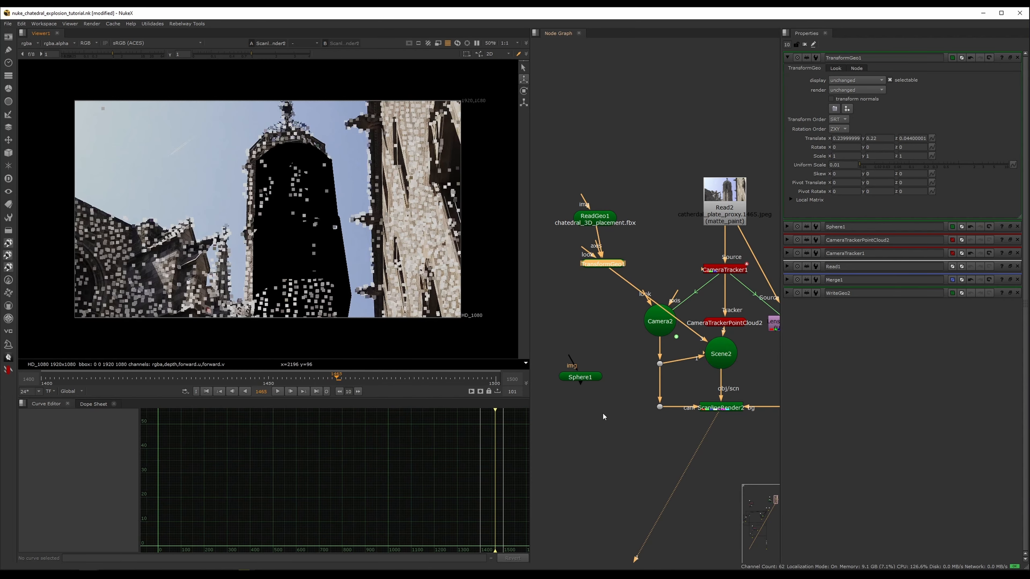
Scrub through the shot to examine how the placed tower geometry follows the tower in the plate.
{"action": "left_click", "coordinate": [396, 379]}
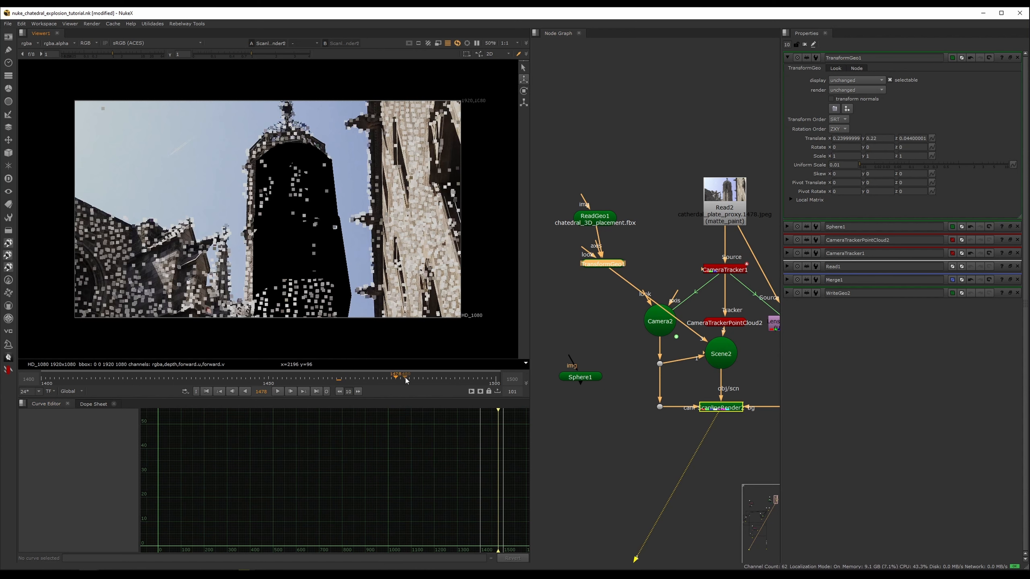
{"action": "left_click", "coordinate": [423, 379]}
{"action": "left_click", "coordinate": [446, 381]}
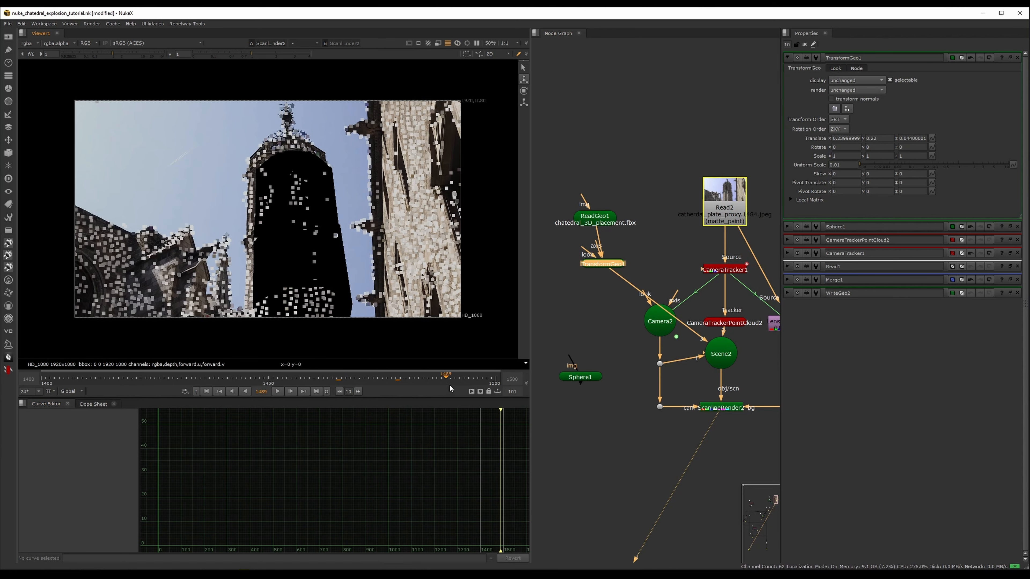
{"action": "left_click", "coordinate": [350, 380]}
{"action": "left_click", "coordinate": [273, 380]}
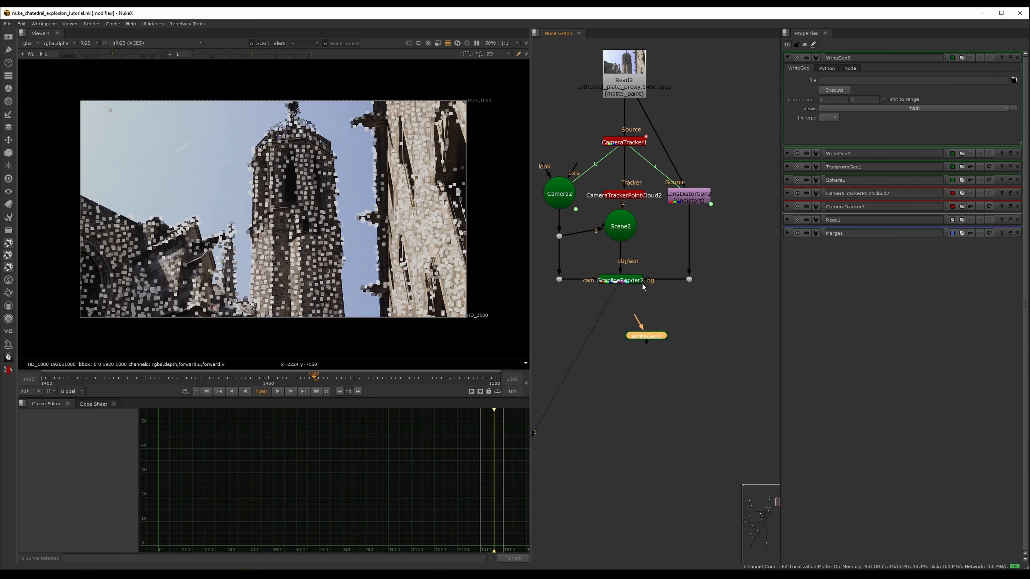
Connect WriteGeo3 to Scene2, show it in the 3D viewer and open its file type choices.
{"action": "left_click_drag", "start_coordinate": [638, 320], "coordinate": [625, 280]}
{"action": "left_click_drag", "start_coordinate": [643, 339], "coordinate": [673, 317]}
{"action": "key", "text": "1"}
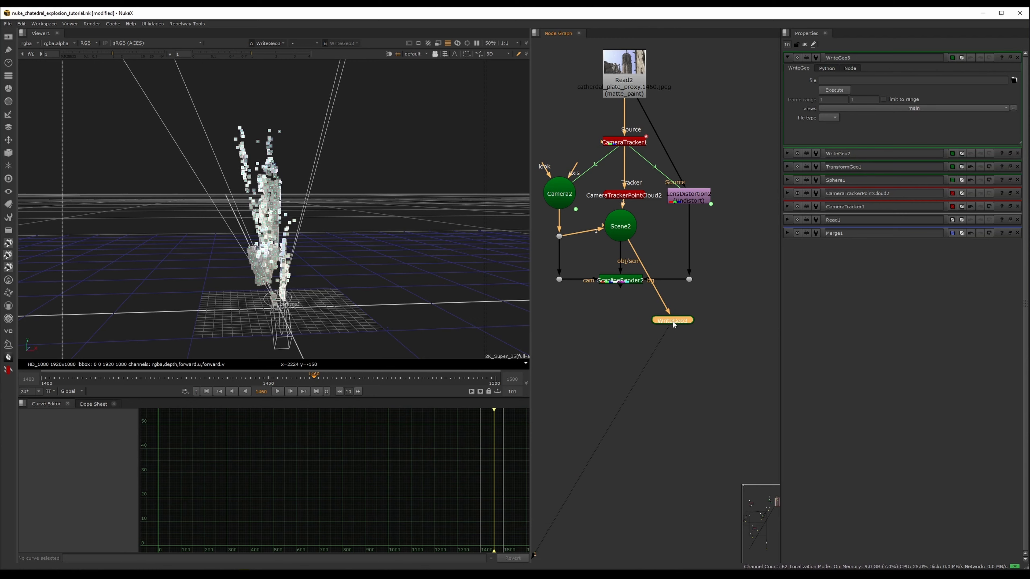
{"action": "left_click_drag", "start_coordinate": [309, 300], "coordinate": [441, 292], "text": "ctrl"}
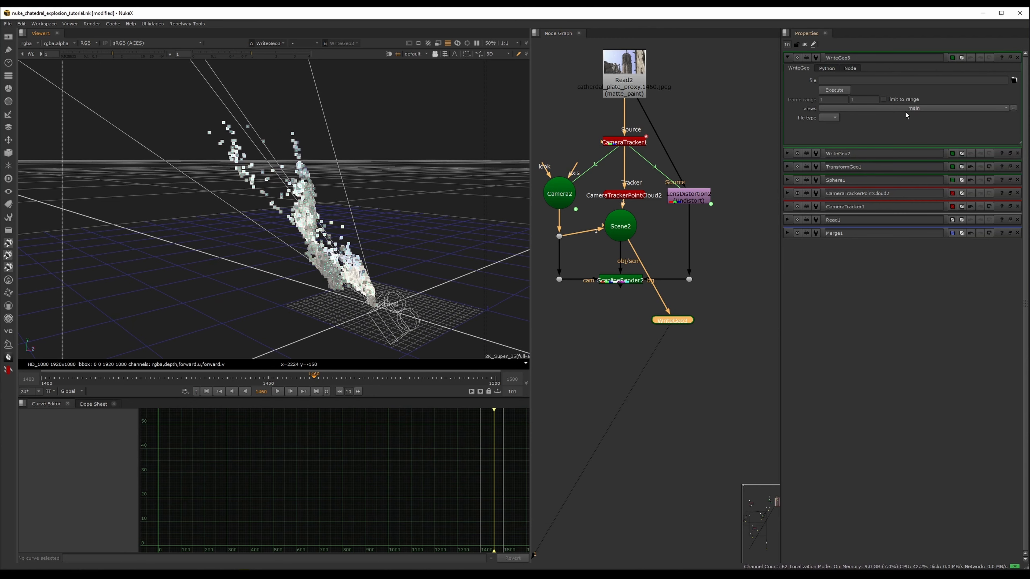
{"action": "left_click", "coordinate": [828, 118]}
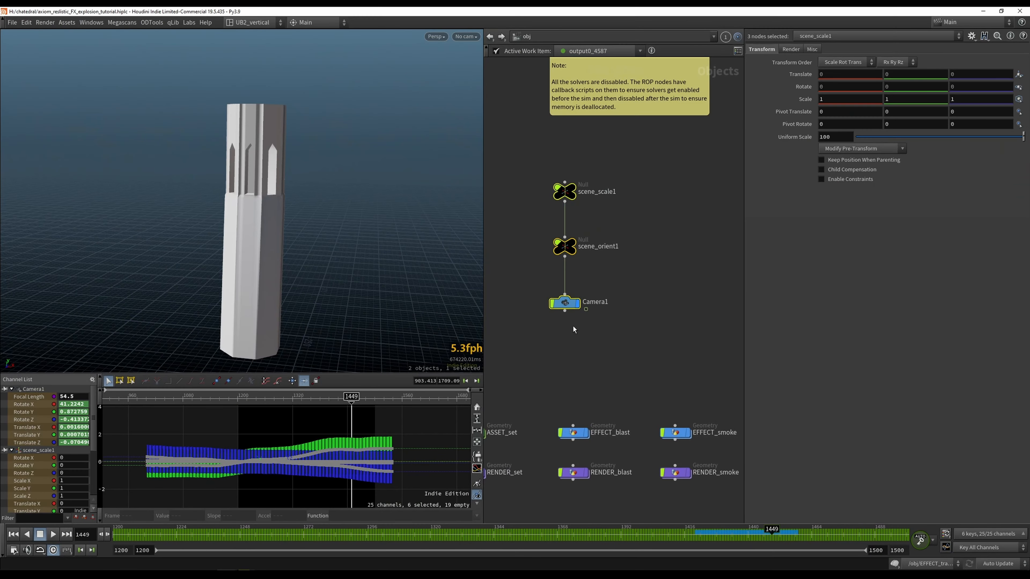
In the Houdini scene, look through Camera1 and scrub back to about frame 1359 to check the tower against the background plate.
{"action": "middle_click_drag", "start_coordinate": [573, 326], "coordinate": [602, 330]}
{"action": "left_click", "coordinate": [596, 305]}
{"action": "left_click_drag", "start_coordinate": [654, 183], "coordinate": [548, 337]}
{"action": "left_click_drag", "start_coordinate": [593, 304], "coordinate": [560, 291]}
{"action": "mouse_move", "coordinate": [608, 274]}
{"action": "left_mouse_down"}
{"action": "mouse_move", "coordinate": [545, 325]}
{"action": "mouse_move", "coordinate": [312, 282]}
{"action": "left_mouse_up"}
{"action": "left_click_drag", "start_coordinate": [299, 537], "coordinate": [544, 453]}
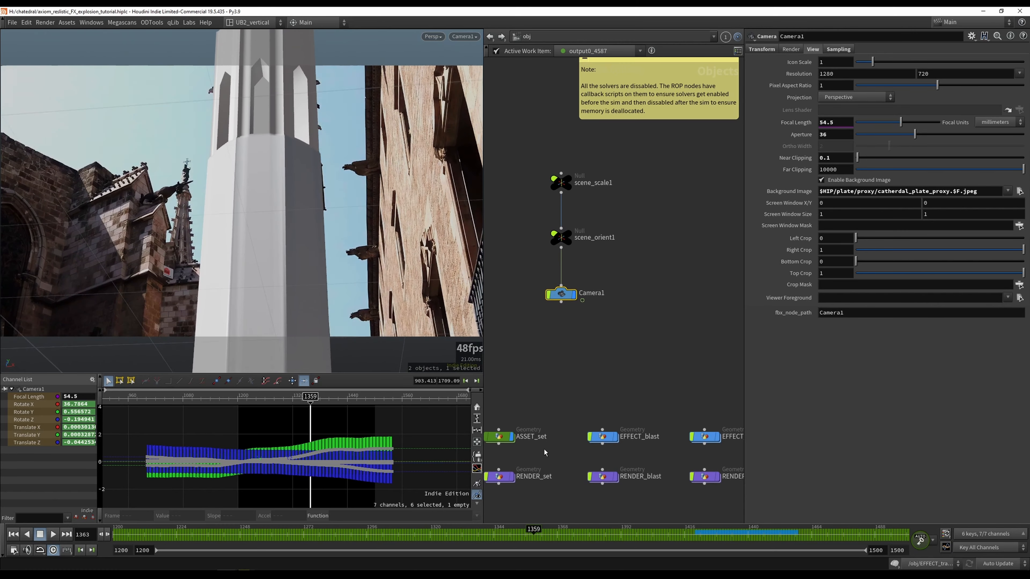
Examine the scene_scale1, scene_orient1 and Camera1 node chain and its parameters in the object network.
{"action": "middle_click_drag", "start_coordinate": [635, 267], "coordinate": [646, 315]}
{"action": "scroll", "coordinate": [640, 291], "scroll_direction": "down", "scroll_amount": 3}
{"action": "left_click_drag", "start_coordinate": [642, 249], "coordinate": [552, 321]}
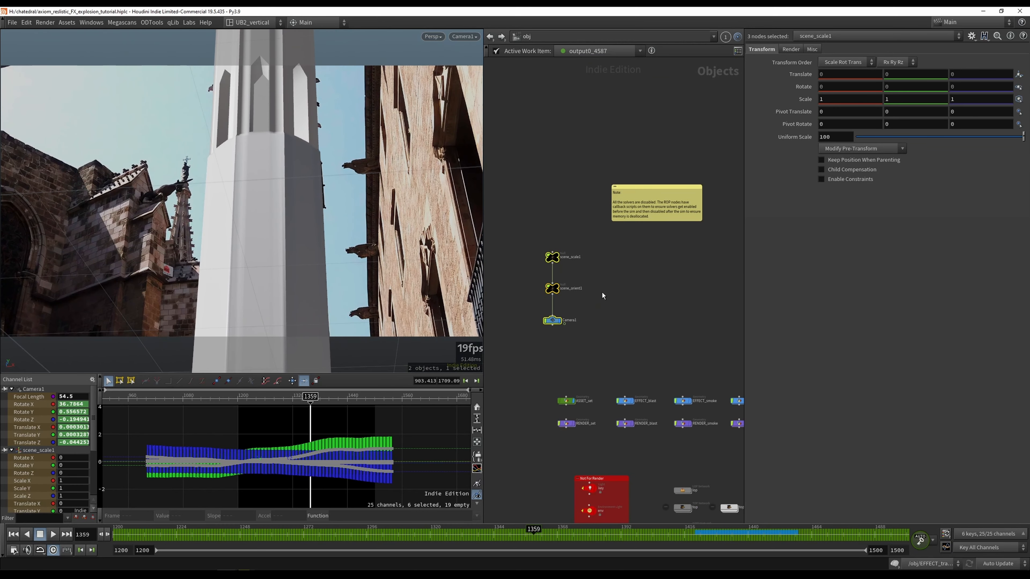
{"action": "scroll", "coordinate": [608, 284], "scroll_direction": "up", "scroll_amount": 2}
{"action": "left_click_drag", "start_coordinate": [655, 156], "coordinate": [643, 131]}
{"action": "left_click_drag", "start_coordinate": [530, 337], "coordinate": [528, 330]}
{"action": "middle_click_drag", "start_coordinate": [609, 244], "coordinate": [634, 235]}
{"action": "left_click", "coordinate": [554, 321]}
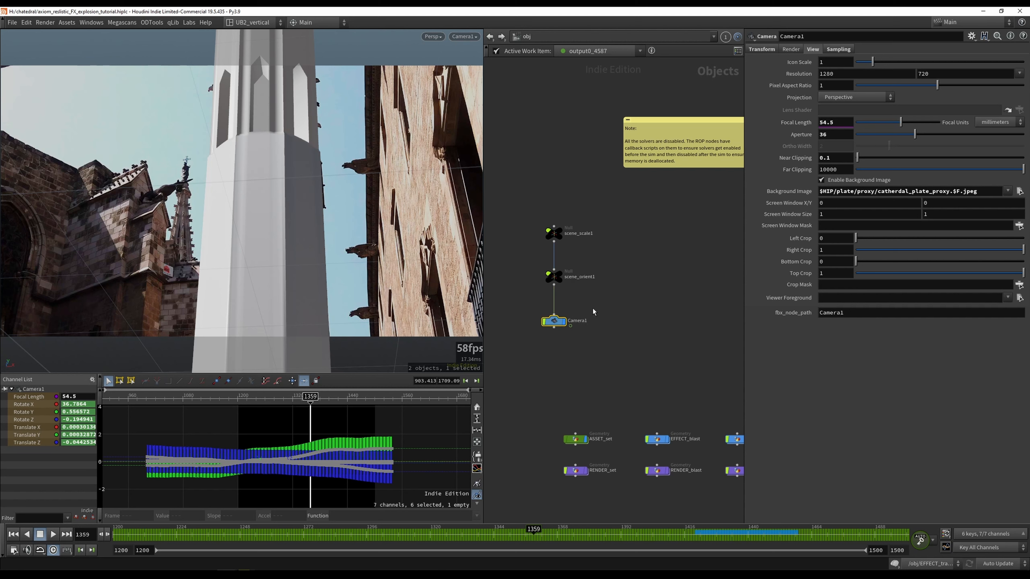
{"action": "left_click", "coordinate": [597, 301]}
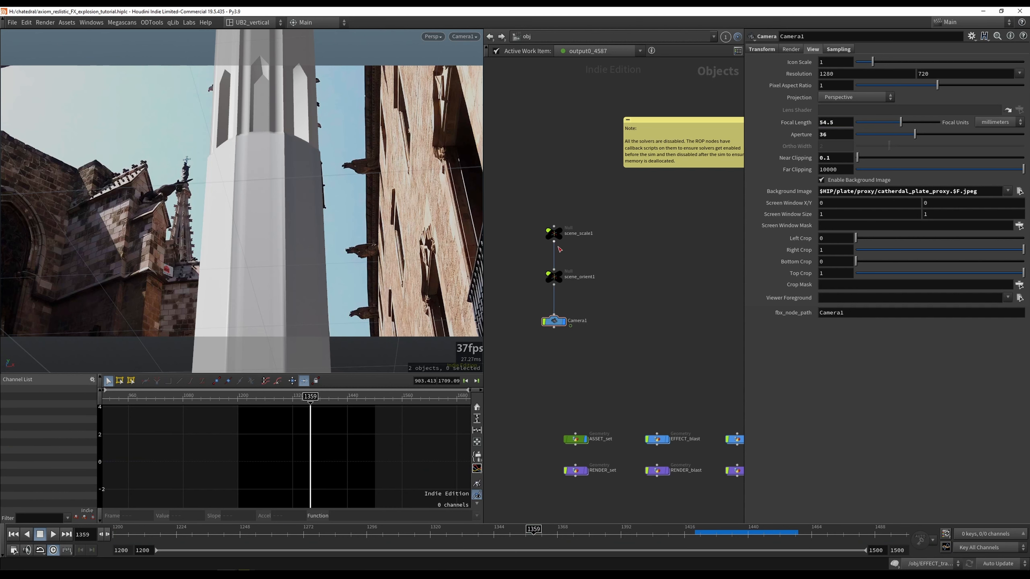
{"action": "left_click", "coordinate": [578, 321]}
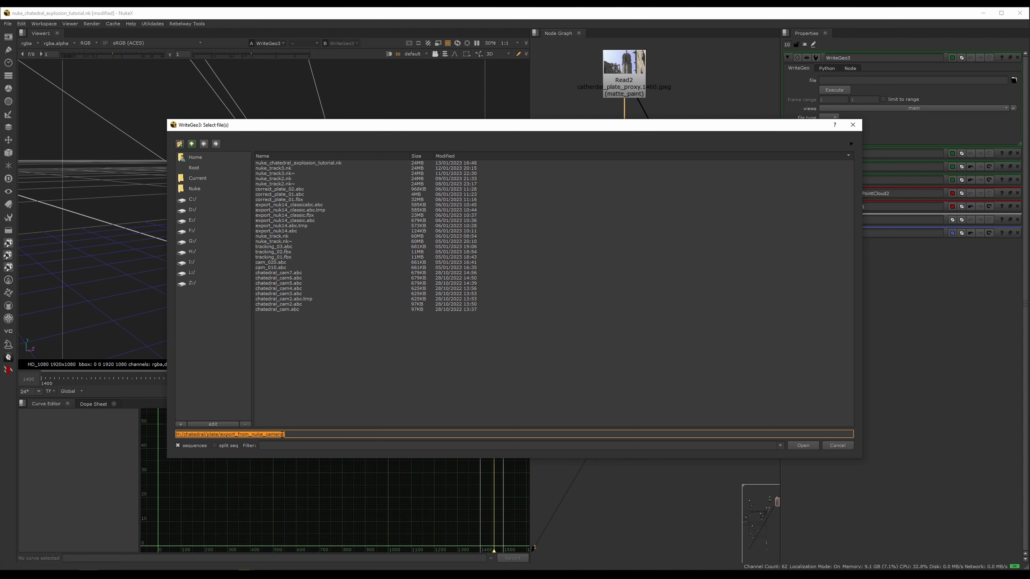
In Nuke, set WriteGeo3's output file to tutorial_track_alembic.abc in the plate/export_from_nuke_camera folder.
{"action": "left_click", "coordinate": [282, 435]}
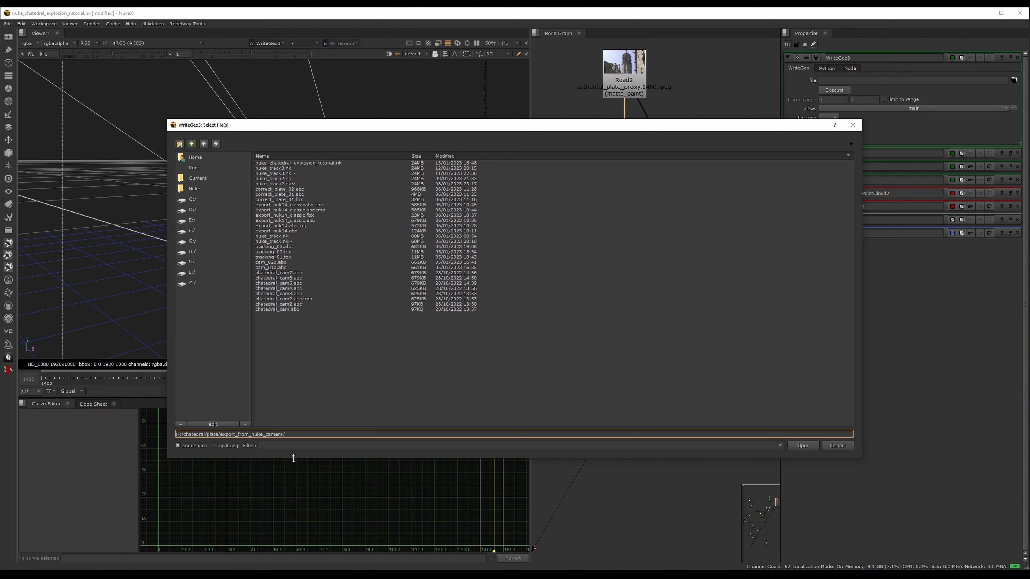
{"action": "type", "text": "tutorial_"}
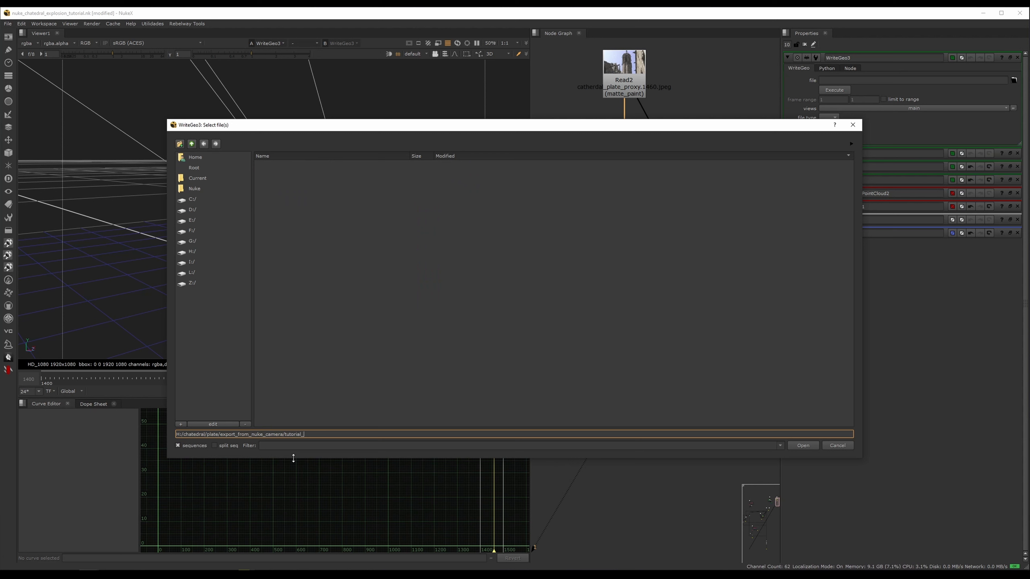
{"action": "type", "text": "track_alembiv"}
{"action": "key", "text": "Return"}
Limit WriteGeo3's export to frames 1001 to 1500 and execute the Alembic write.
{"action": "left_click", "coordinate": [920, 100]}
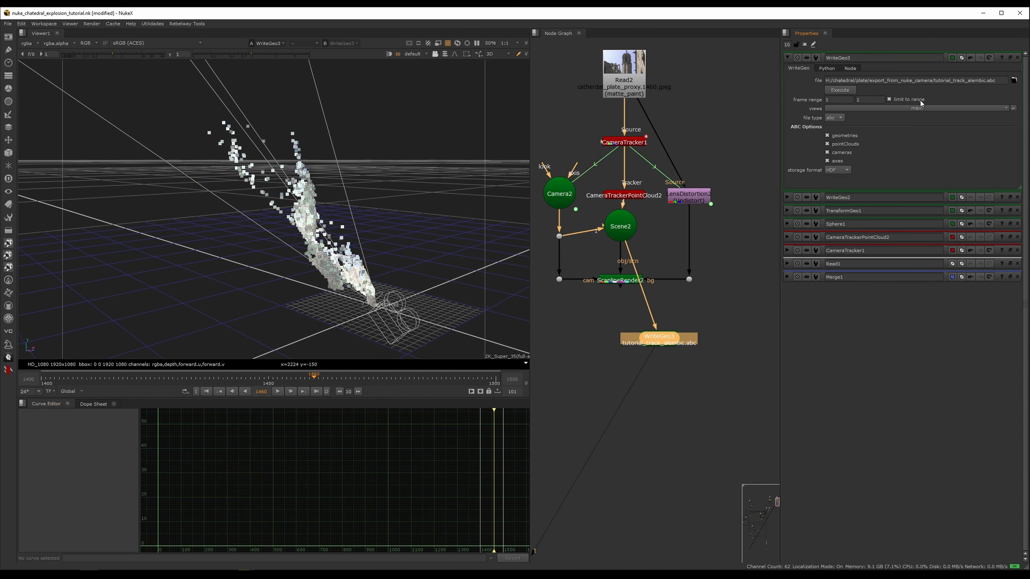
{"action": "left_click", "coordinate": [850, 101]}
{"action": "type", "text": "1001"}
{"action": "key", "text": "Tab"}
{"action": "type", "text": "1500"}
{"action": "left_click", "coordinate": [839, 89]}
{"action": "left_click", "coordinate": [512, 296]}
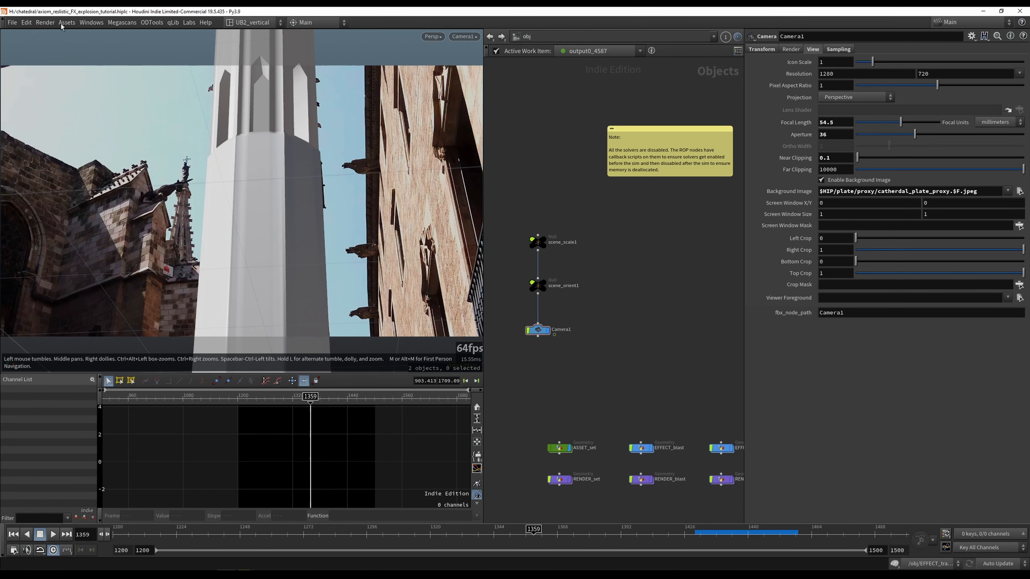
In Houdini, import tutorial_track_alembic.abc from $HIP/plate/export_from_nuke_camera as an Alembic scene with its full object hierarchy.
{"action": "left_click", "coordinate": [12, 22]}
{"action": "mouse_move", "coordinate": [52, 200]}
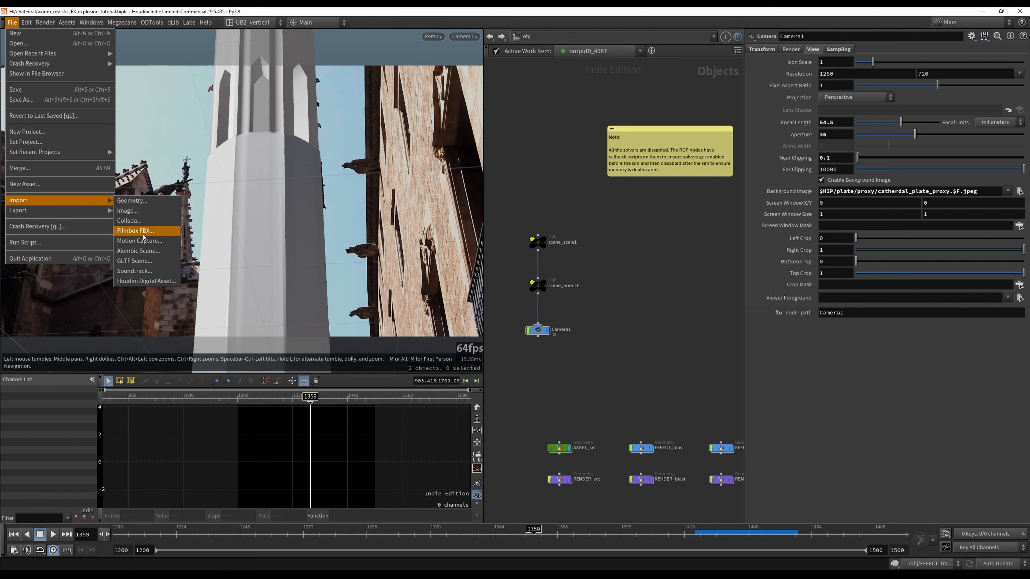
{"action": "left_click", "coordinate": [144, 252]}
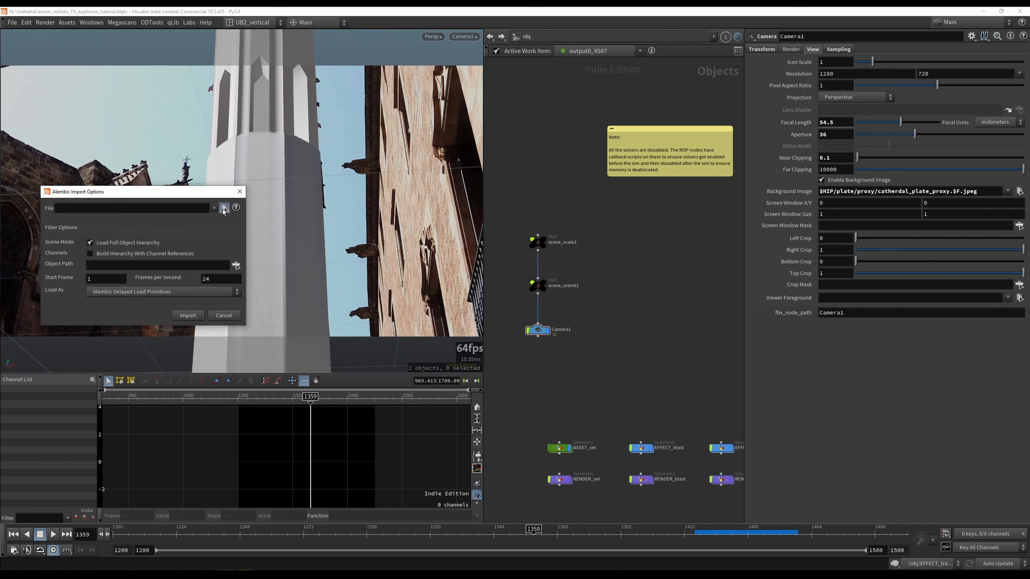
{"action": "left_click", "coordinate": [225, 208]}
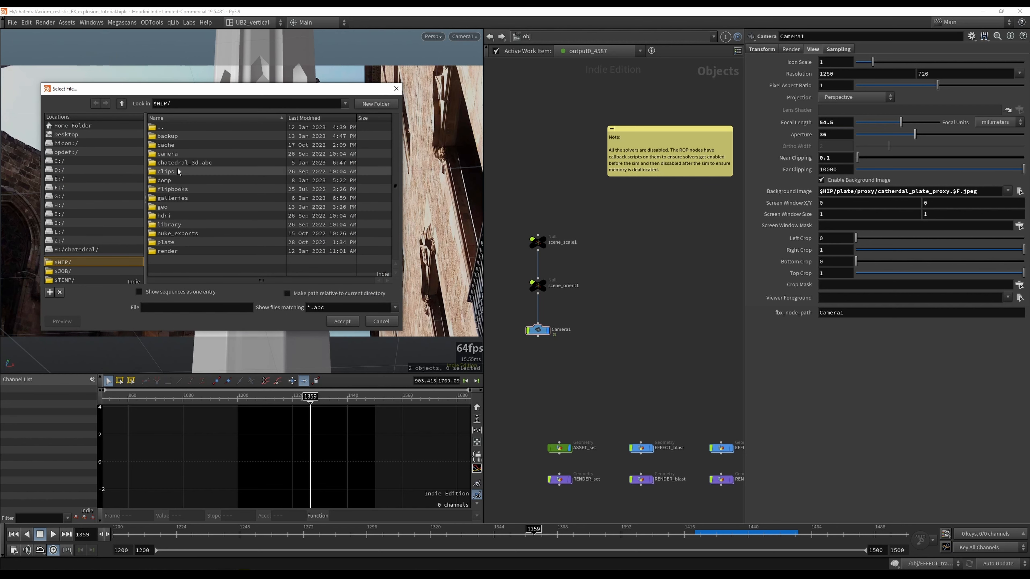
{"action": "double_click", "coordinate": [178, 242]}
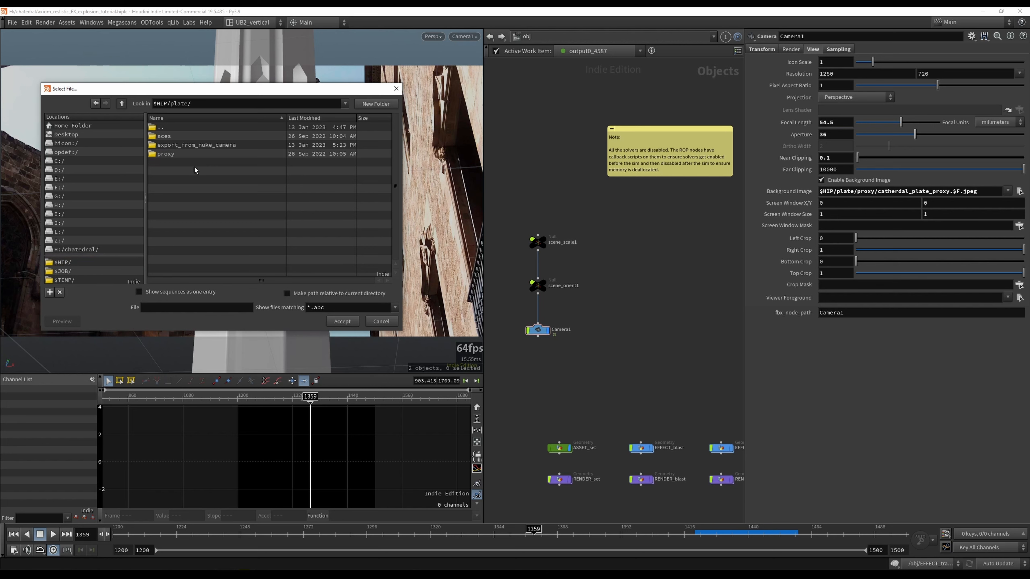
{"action": "double_click", "coordinate": [198, 144]}
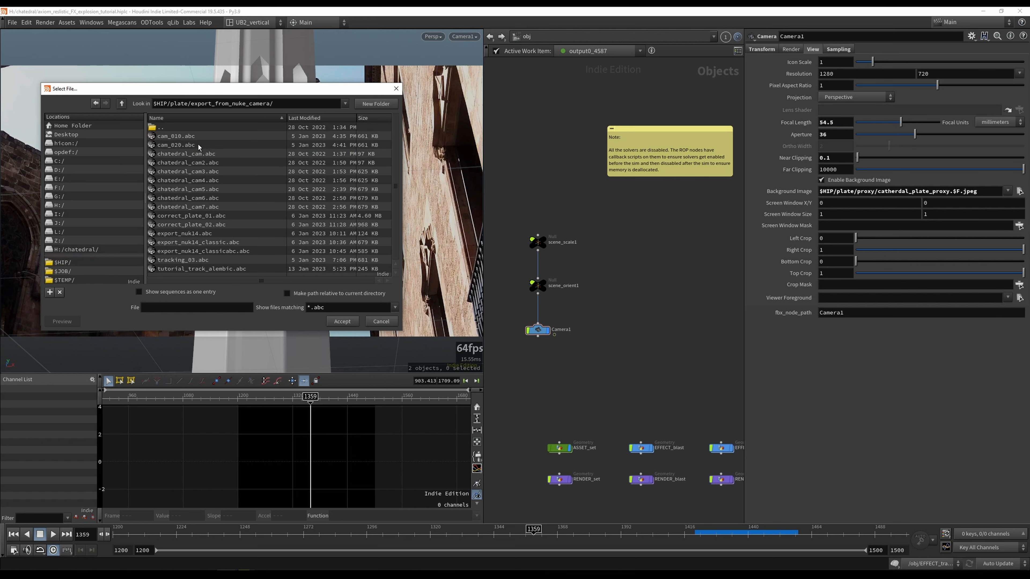
{"action": "left_click", "coordinate": [305, 118]}
{"action": "double_click", "coordinate": [241, 138]}
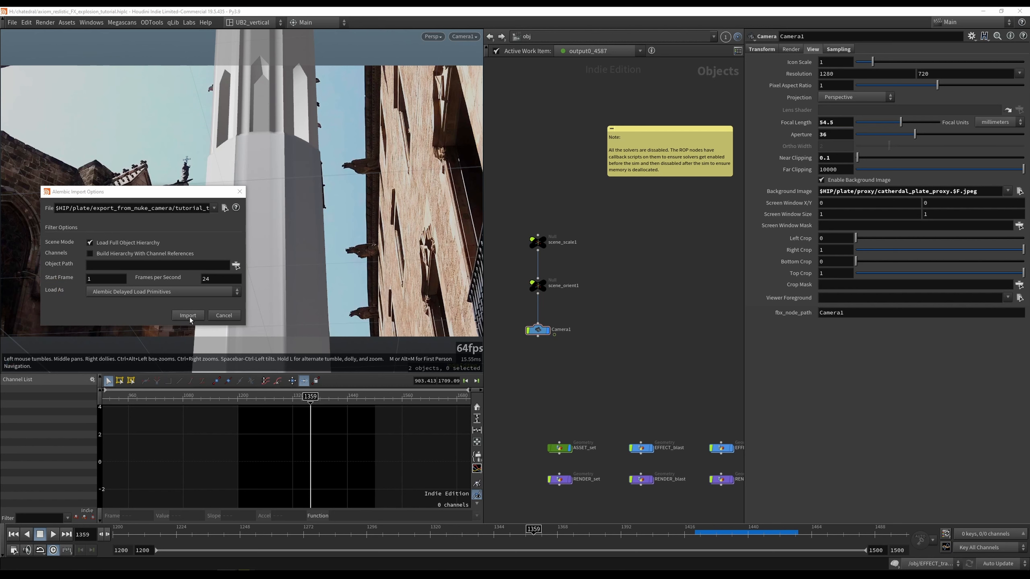
{"action": "left_click", "coordinate": [187, 316]}
Place the tutorial_track_alembic node beside Camera1 and move the timeline to frame 1389.
{"action": "middle_click_drag", "start_coordinate": [623, 317], "coordinate": [548, 286]}
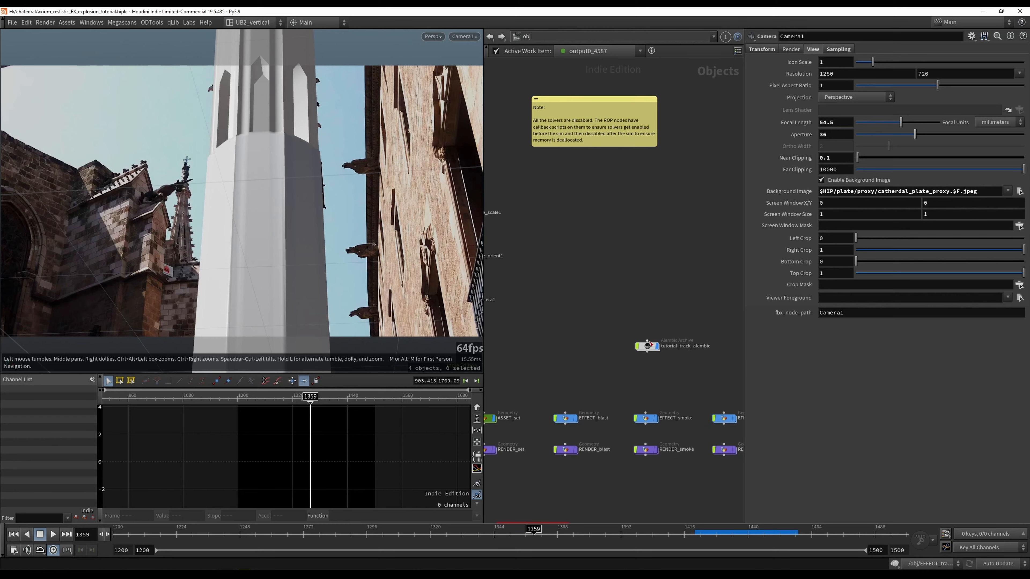
{"action": "left_click_drag", "start_coordinate": [648, 346], "coordinate": [570, 265]}
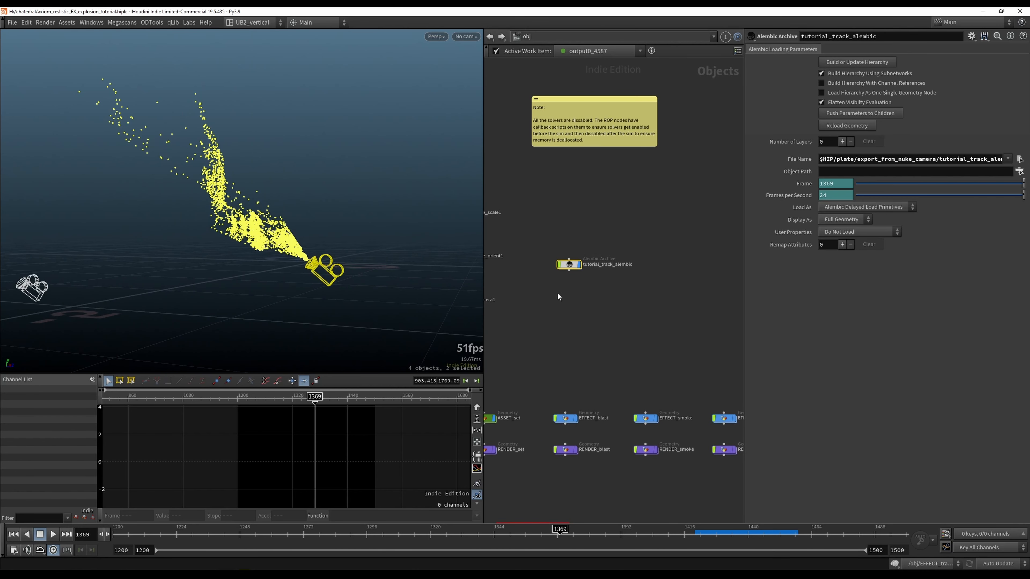
{"action": "middle_click_drag", "start_coordinate": [558, 297], "coordinate": [590, 308]}
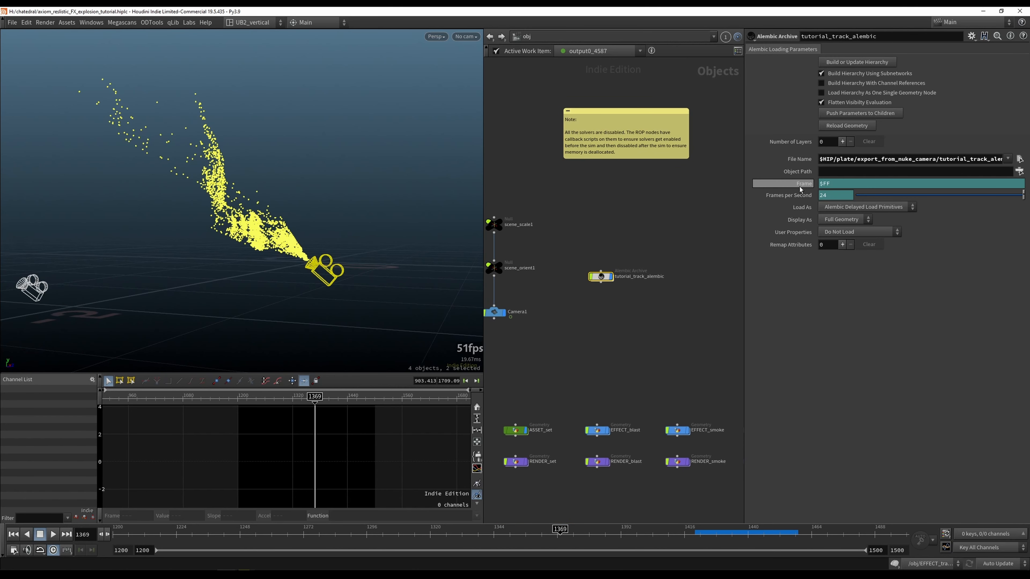
{"action": "left_click_drag", "start_coordinate": [606, 280], "coordinate": [596, 315]}
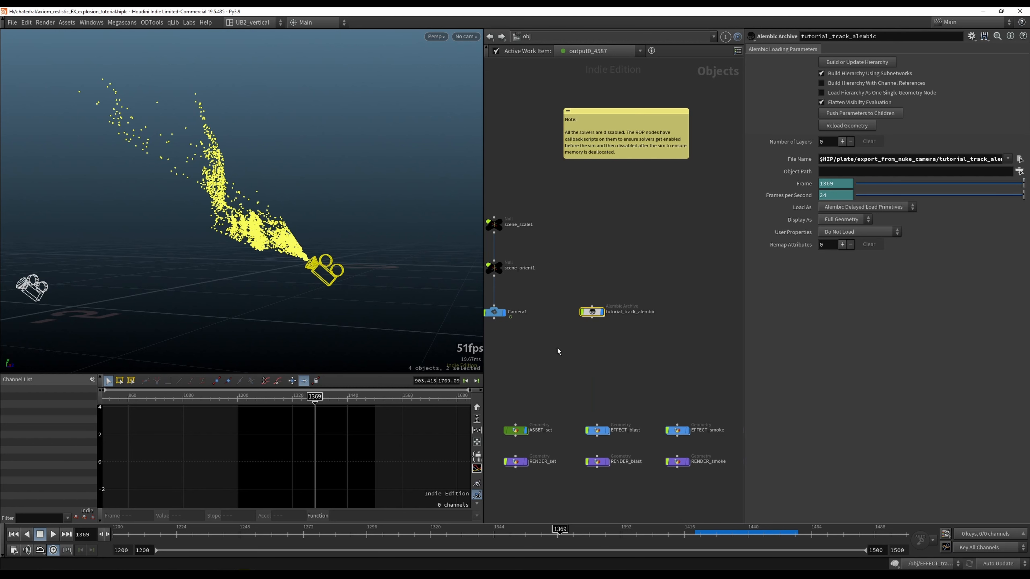
{"action": "left_click_drag", "start_coordinate": [560, 534], "coordinate": [612, 532]}
{"action": "middle_click_drag", "start_coordinate": [593, 310], "coordinate": [619, 325]}
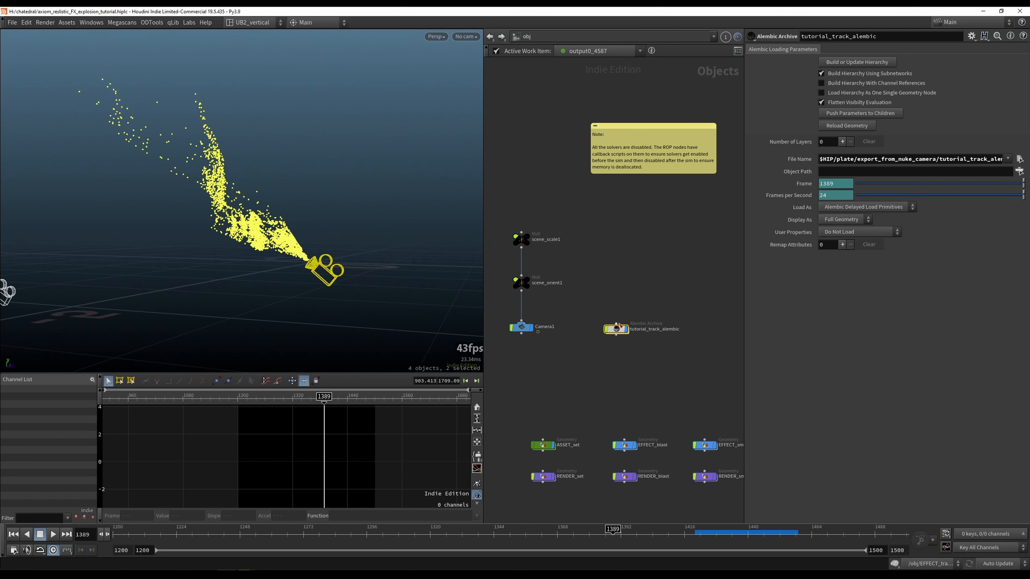
{"action": "left_click", "coordinate": [623, 289]}
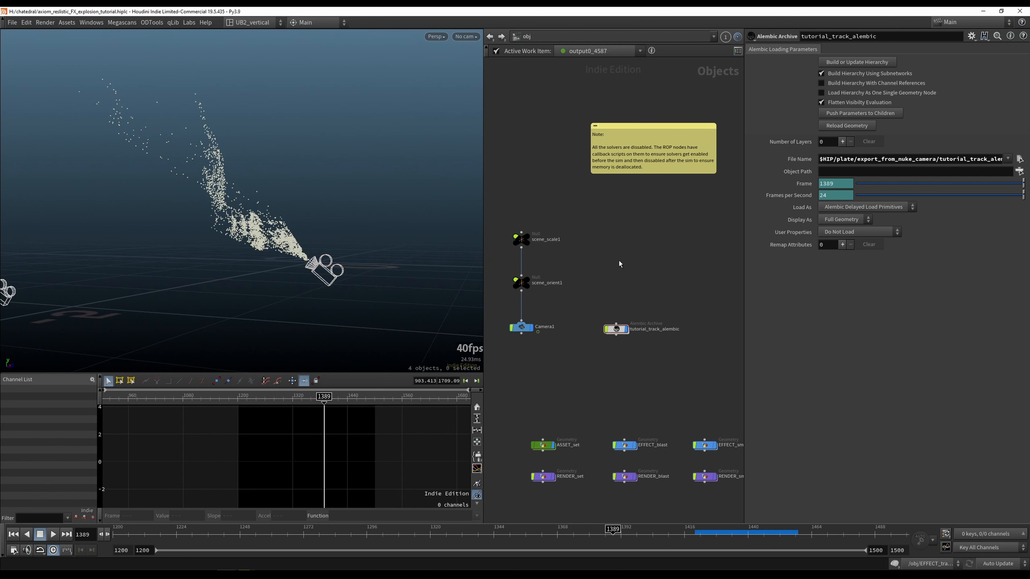
Select scene_scale1, check TransformGeo1's uniform scale in Nuke for comparison, and return to Houdini.
{"action": "left_click", "coordinate": [521, 239]}
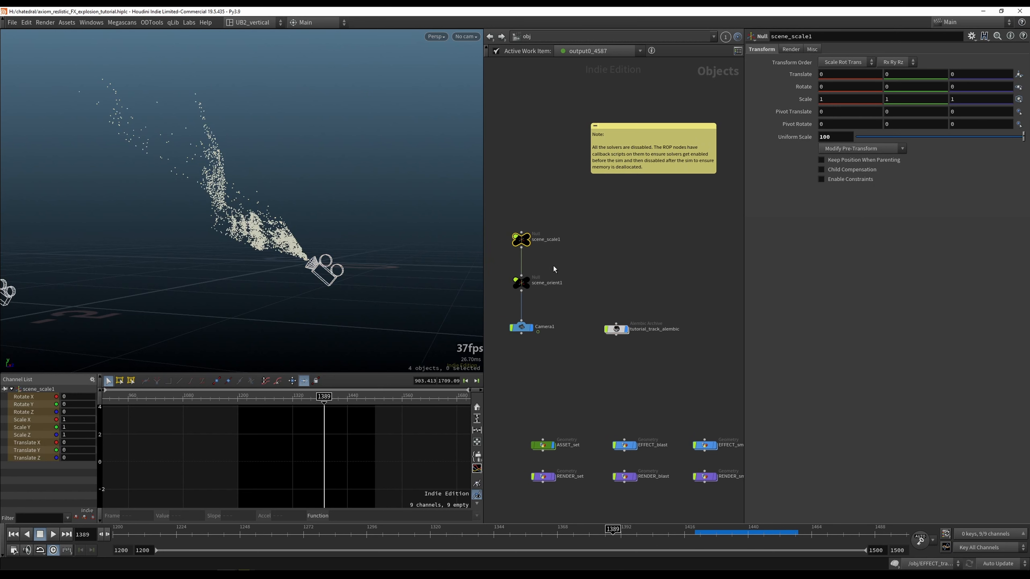
{"action": "left_click", "coordinate": [89, 572]}
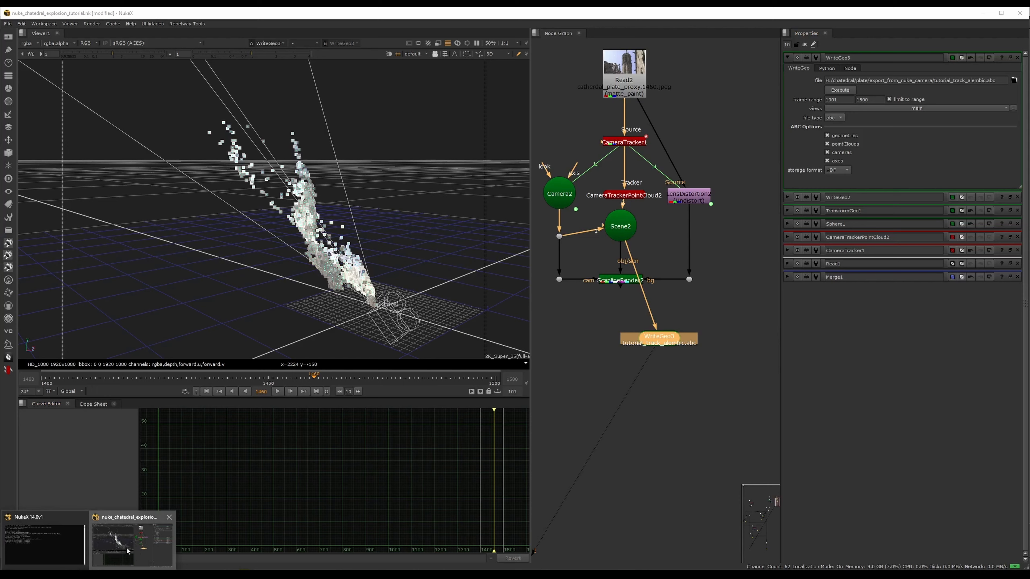
{"action": "left_click", "coordinate": [133, 541]}
{"action": "left_click", "coordinate": [590, 244]}
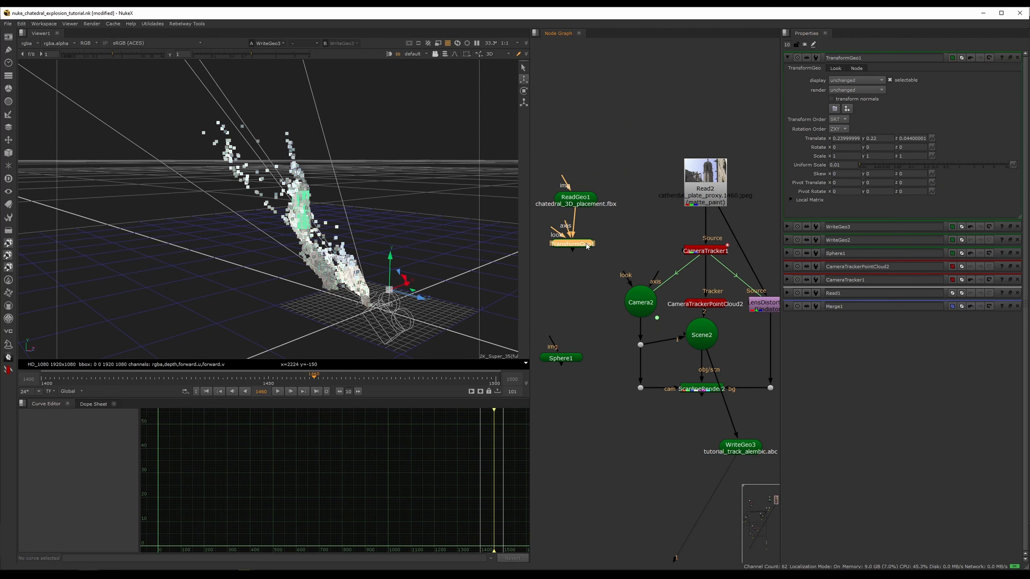
{"action": "left_click", "coordinate": [982, 12]}
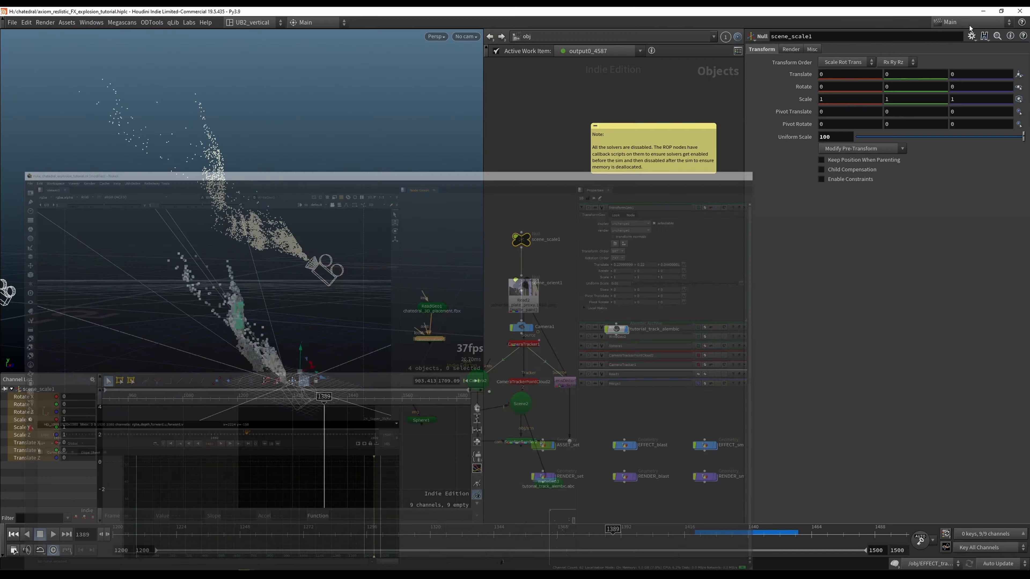
Duplicate the scene_scale1 and scene_orient1 nulls and chain the copies as parents above tutorial_track_alembic.
{"action": "key", "text": "ctrl+c"}
{"action": "key", "text": "ctrl+v"}
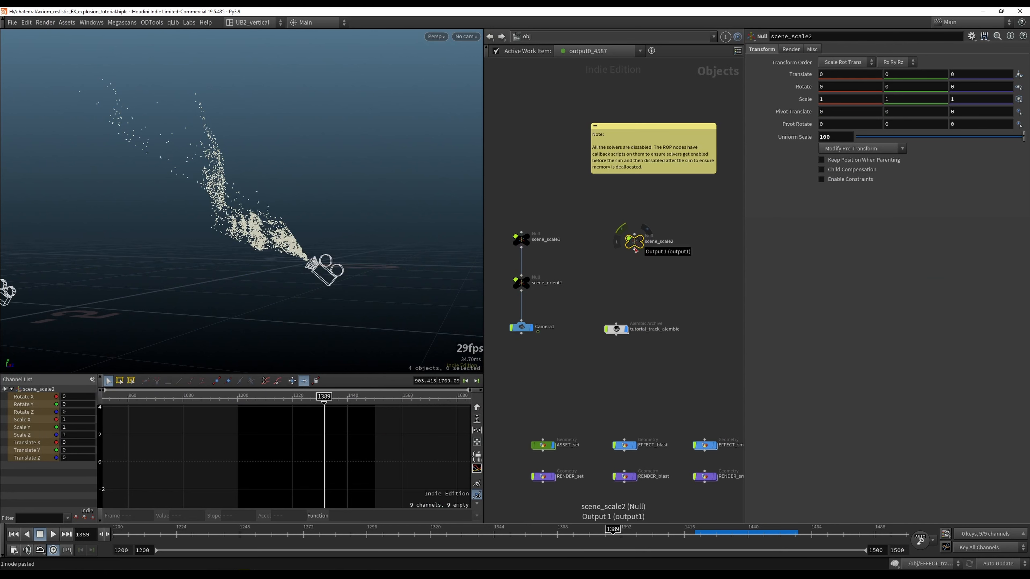
{"action": "left_click_drag", "start_coordinate": [571, 263], "coordinate": [495, 293]}
{"action": "key", "text": "ctrl+c"}
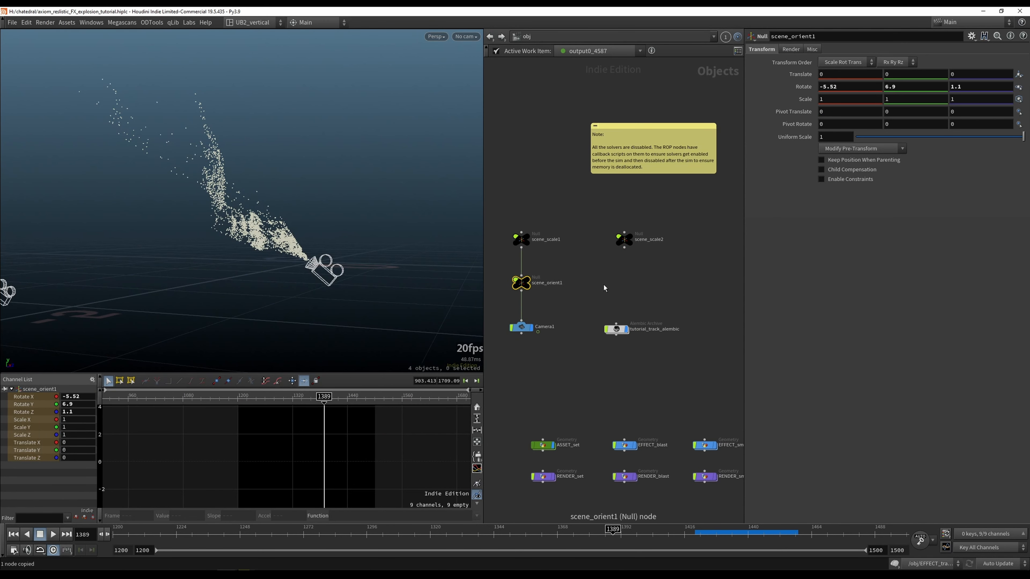
{"action": "key", "text": "ctrl+v"}
{"action": "left_click_drag", "start_coordinate": [620, 277], "coordinate": [584, 365]}
{"action": "key", "text": "space+f"}
{"action": "right_click_drag", "start_coordinate": [348, 272], "coordinate": [403, 313]}
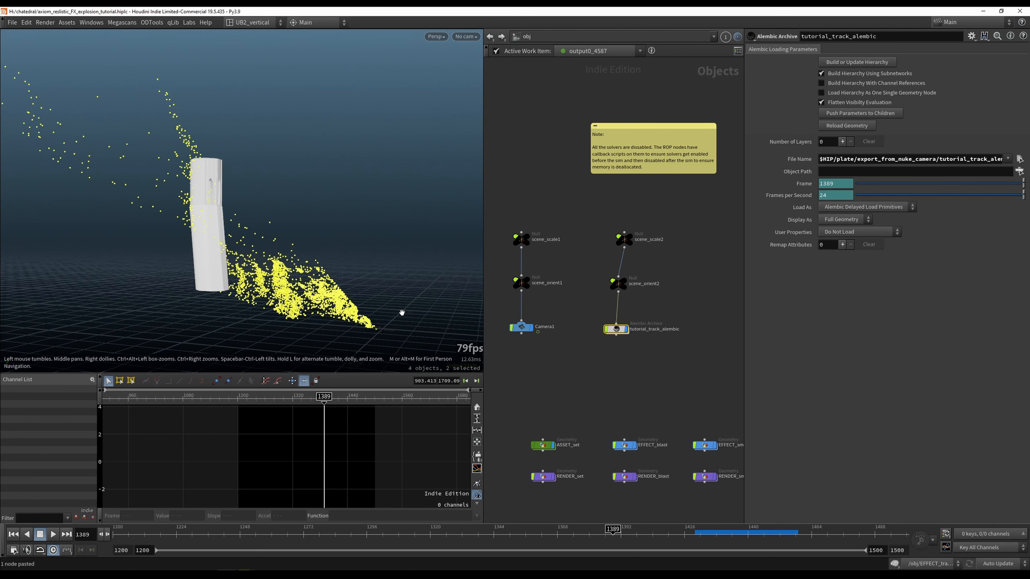
Detach scene_orient2 from the alembic chain to compare the point cloud's orientation with the tower, and reinsert it.
{"action": "left_click", "coordinate": [658, 276]}
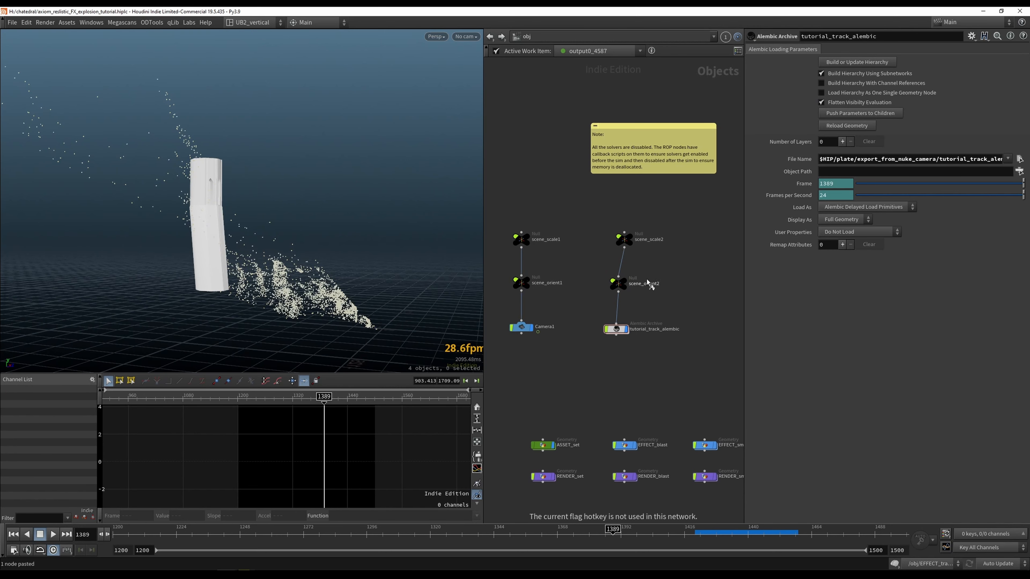
{"action": "left_click_drag", "start_coordinate": [631, 283], "coordinate": [663, 272]}
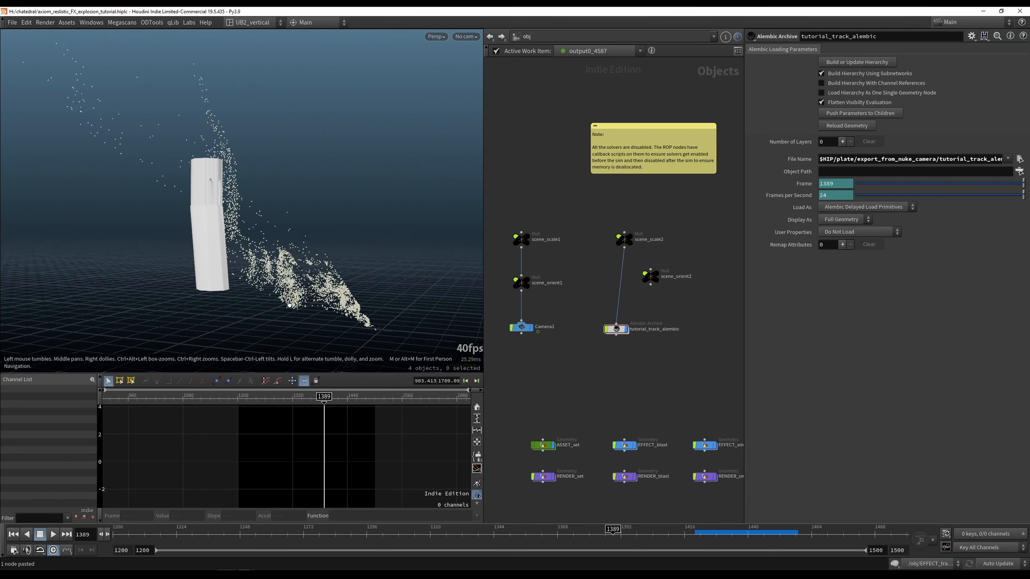
{"action": "left_click_drag", "start_coordinate": [324, 300], "coordinate": [247, 302], "text": "alt"}
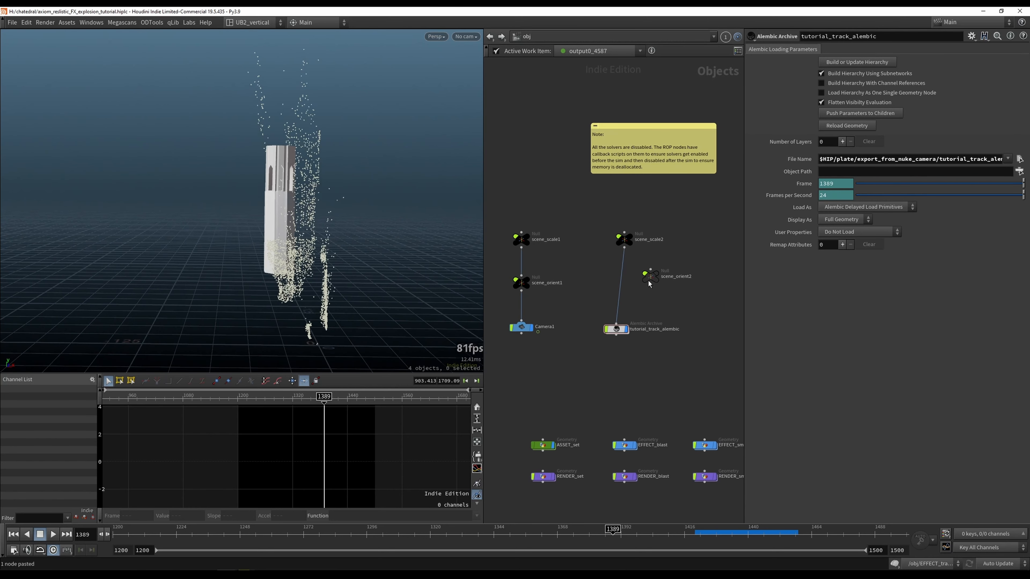
{"action": "left_click_drag", "start_coordinate": [651, 278], "coordinate": [627, 292]}
{"action": "left_click_drag", "start_coordinate": [404, 292], "coordinate": [418, 287], "text": "alt"}
Look through the camera nested in tutorial_track_alembic's Camera2, return to the object network and align the alembic node under scene_orient2.
{"action": "double_click", "coordinate": [621, 329]}
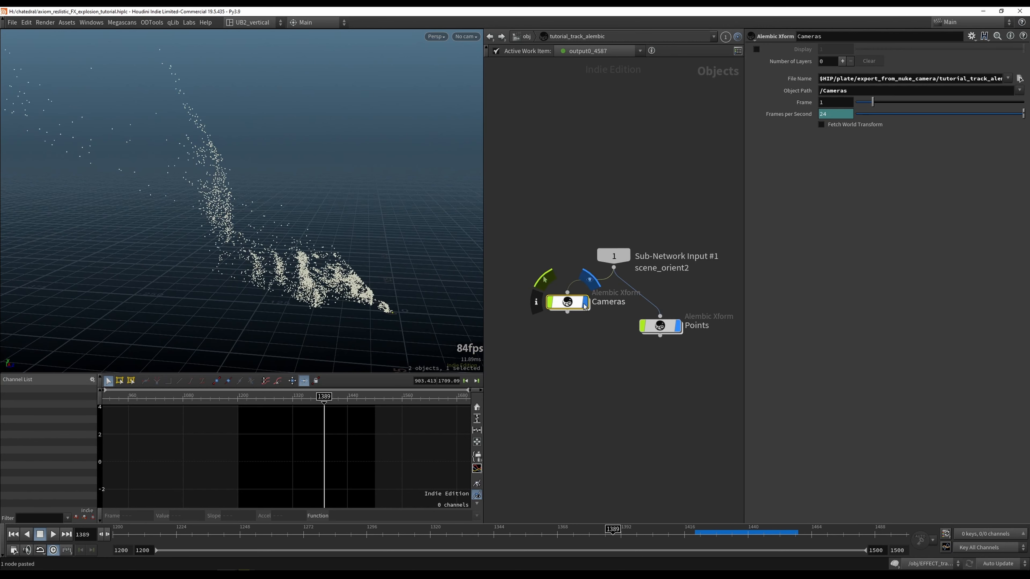
{"action": "double_click", "coordinate": [568, 304]}
{"action": "double_click", "coordinate": [612, 315]}
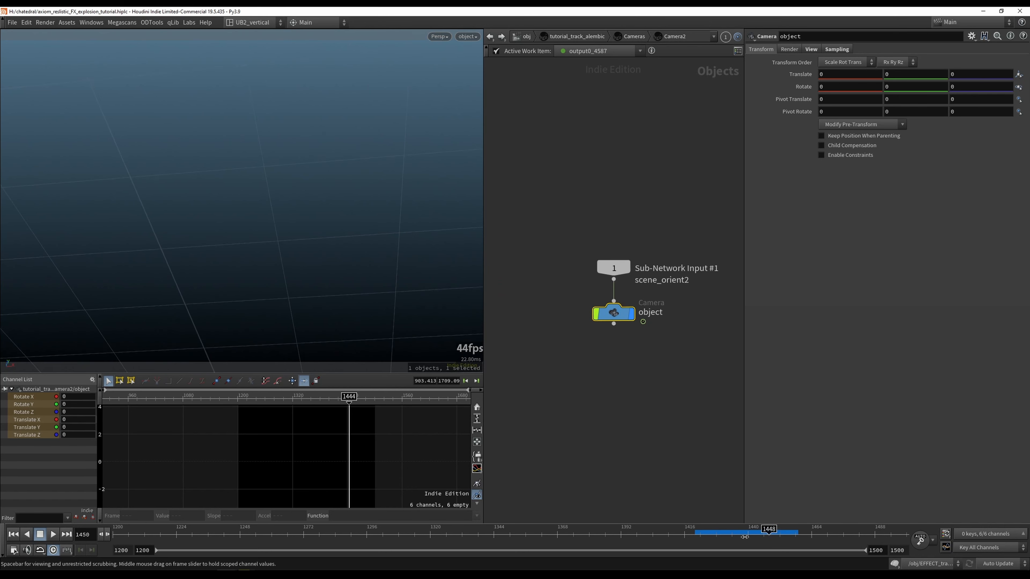
{"action": "key", "text": "u"}
{"action": "key", "text": "u"}
{"action": "key", "text": "u"}
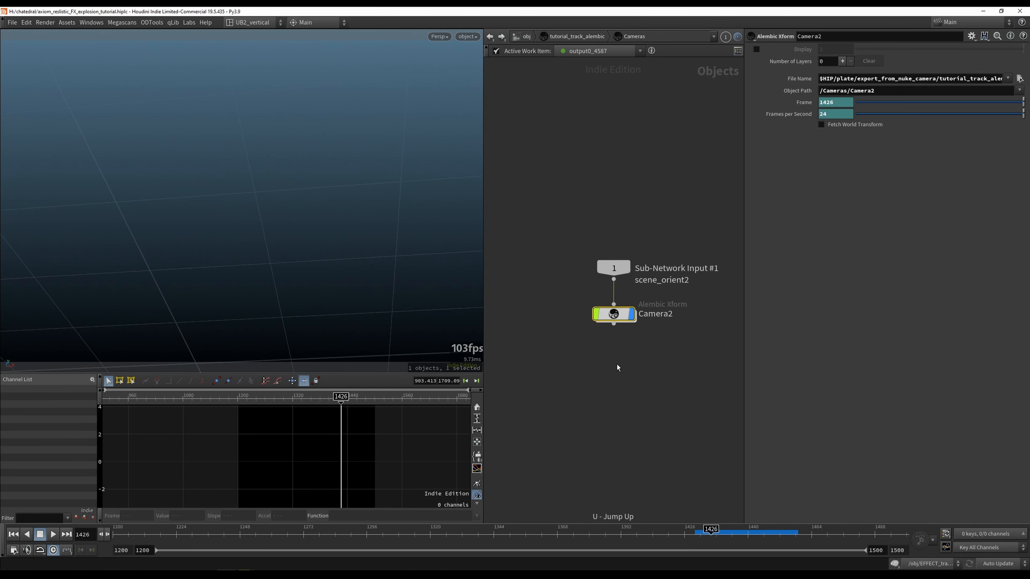
{"action": "left_click", "coordinate": [468, 36]}
{"action": "left_click", "coordinate": [488, 93]}
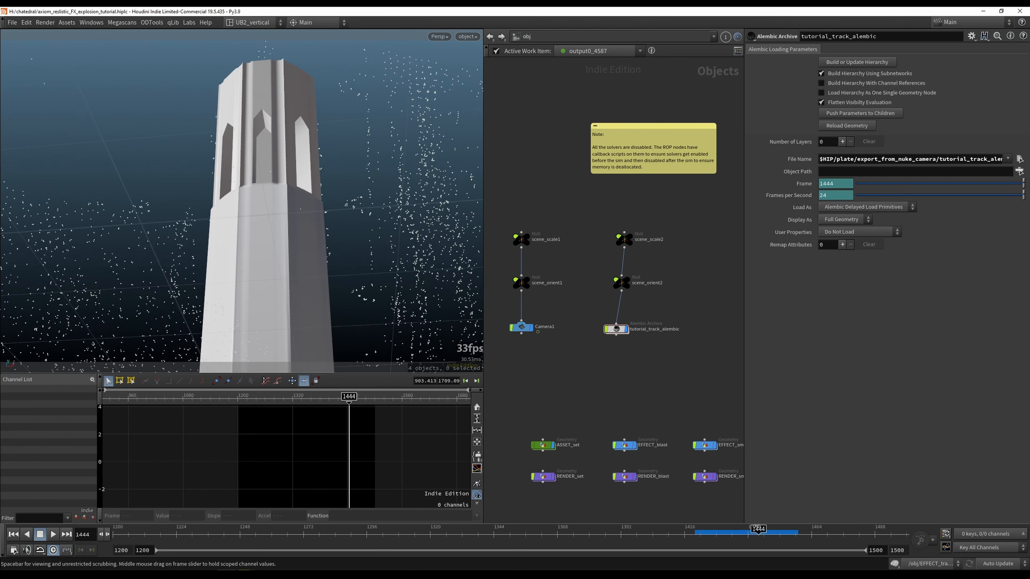
{"action": "left_click_drag", "start_coordinate": [615, 330], "coordinate": [622, 329]}
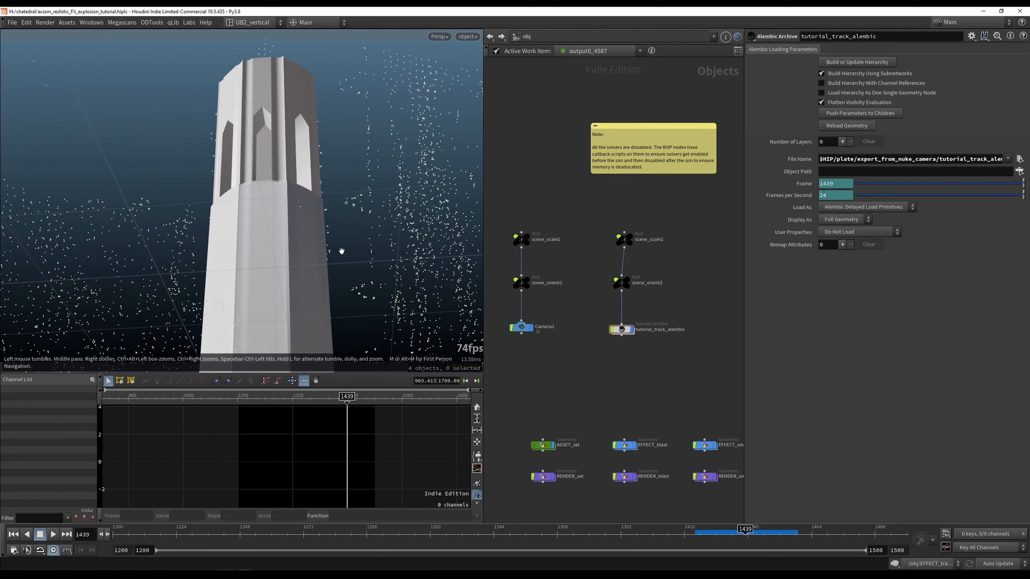
Copy Camera1's background image path and apply it to the camera nested inside tutorial_track_alembic's Camera2.
{"action": "left_click_drag", "start_coordinate": [562, 311], "coordinate": [502, 363]}
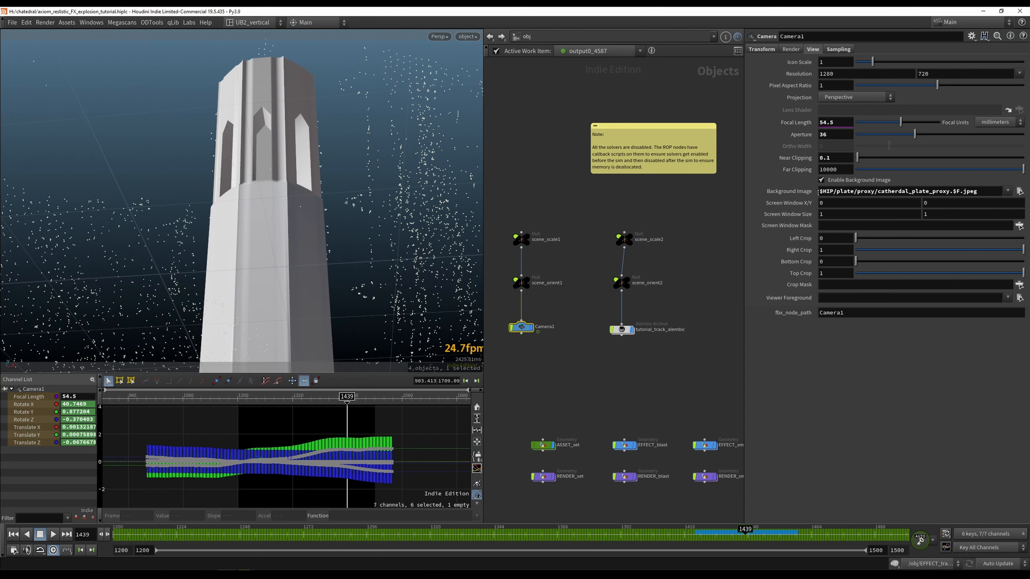
{"action": "left_click_drag", "start_coordinate": [882, 192], "coordinate": [961, 197]}
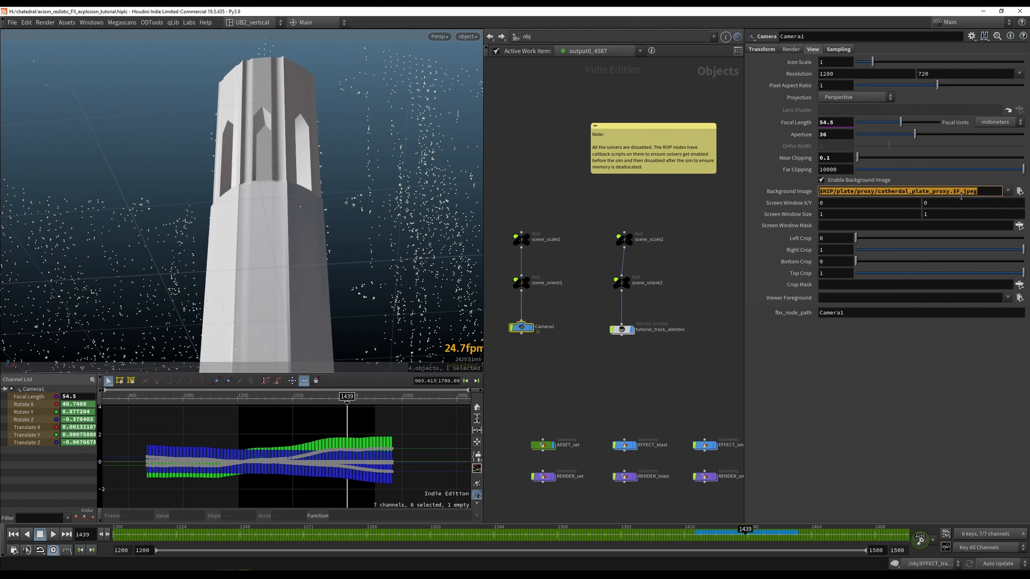
{"action": "left_click", "coordinate": [621, 329]}
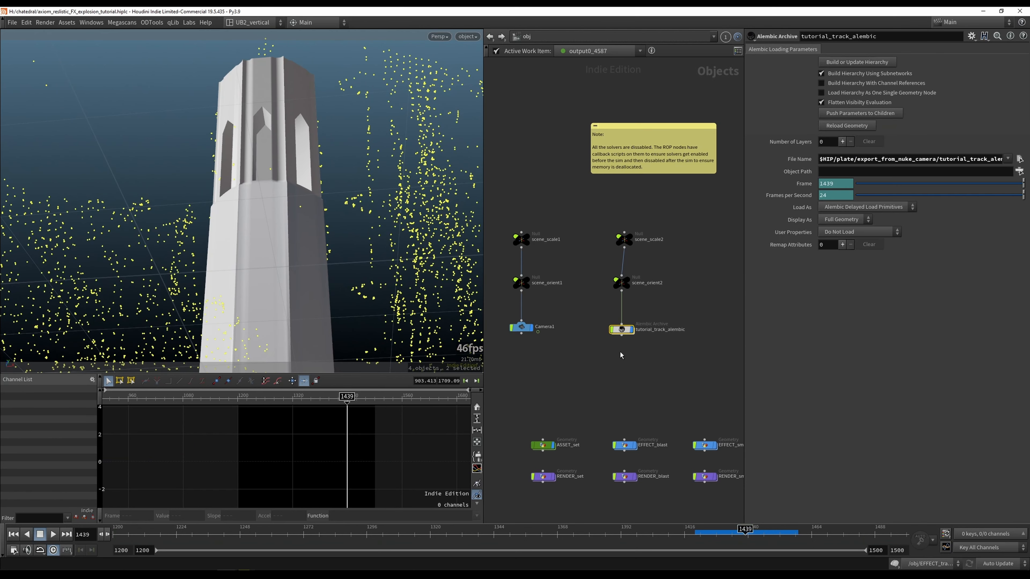
{"action": "double_click", "coordinate": [622, 330]}
{"action": "double_click", "coordinate": [614, 314]}
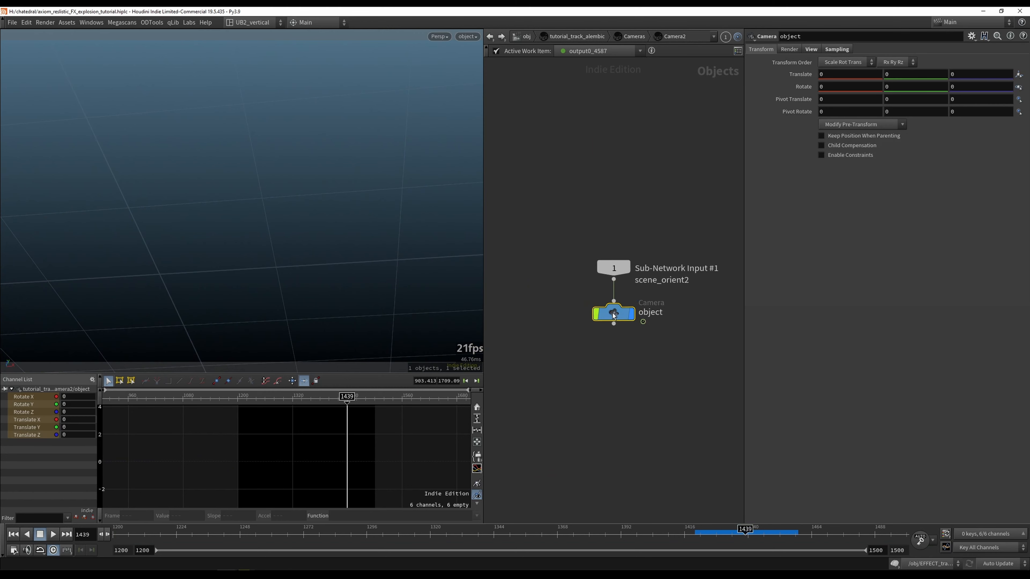
{"action": "left_click", "coordinate": [811, 49]}
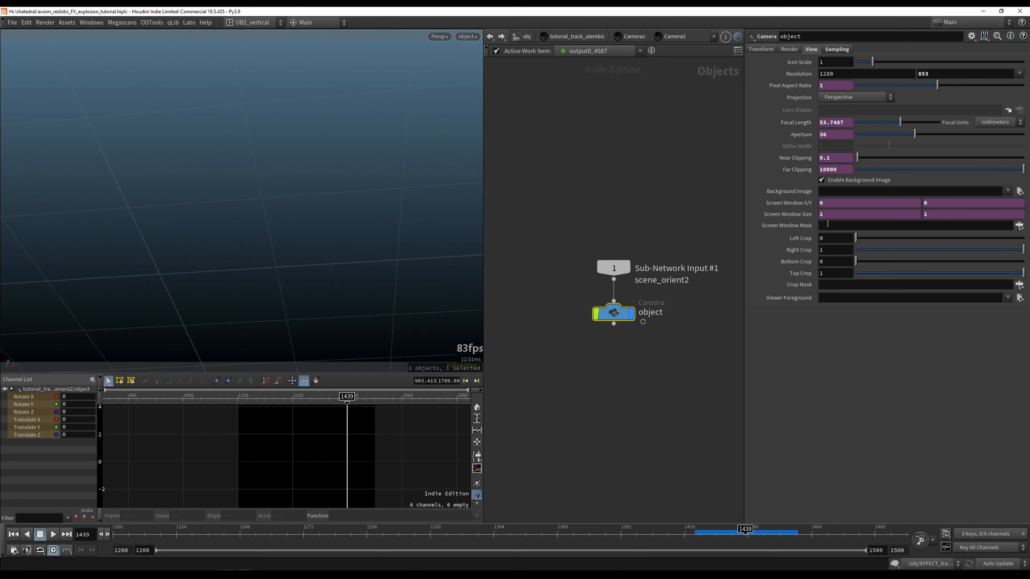
{"action": "left_click", "coordinate": [827, 191]}
{"action": "key", "text": "ctrl+v"}
{"action": "key", "text": "Return"}
{"action": "left_click", "coordinate": [613, 196]}
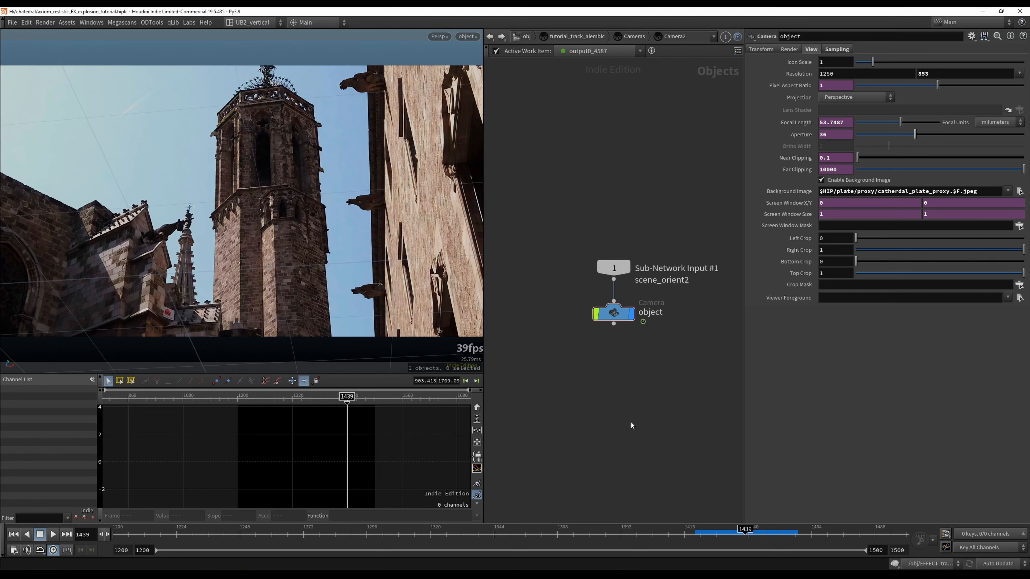
Return to the object network, scrub the timeline to frame 1461 to check the tower against the plate, and compare the two camera chains.
{"action": "key", "text": "u"}
{"action": "key", "text": "u"}
{"action": "key", "text": "u"}
{"action": "left_click_drag", "start_coordinate": [696, 531], "coordinate": [803, 521]}
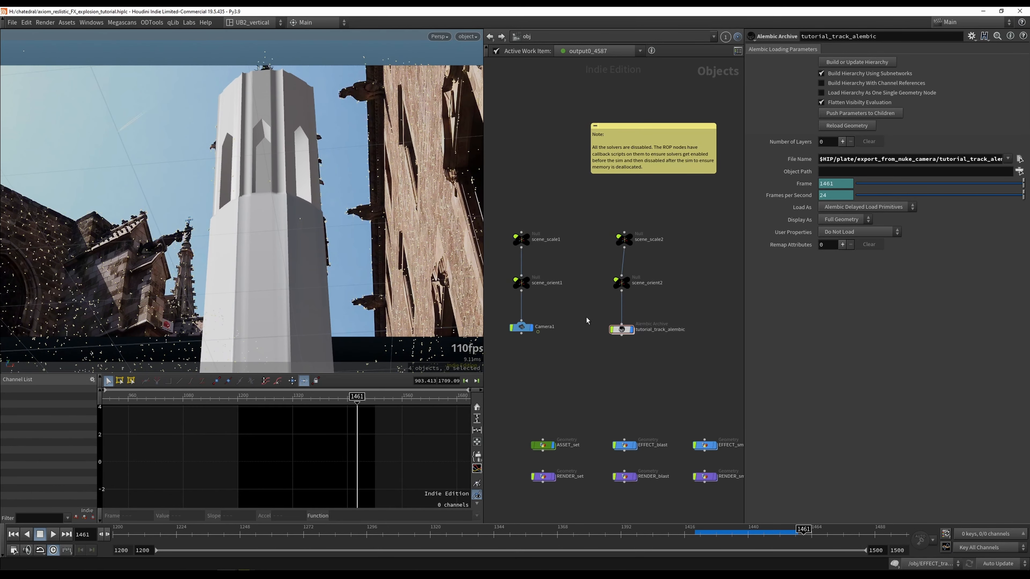
{"action": "middle_click_drag", "start_coordinate": [587, 317], "coordinate": [613, 316]}
{"action": "left_click", "coordinate": [547, 325]}
{"action": "middle_click_drag", "start_coordinate": [661, 255], "coordinate": [606, 272]}
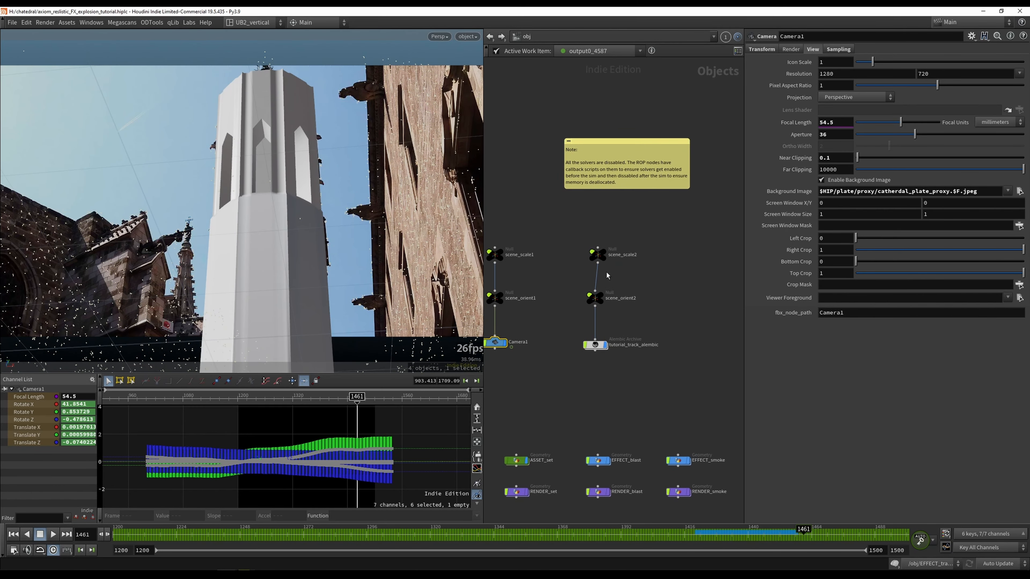
{"action": "left_click_drag", "start_coordinate": [634, 243], "coordinate": [558, 375]}
{"action": "middle_click_drag", "start_coordinate": [553, 350], "coordinate": [598, 357]}
{"action": "left_click", "coordinate": [539, 348]}
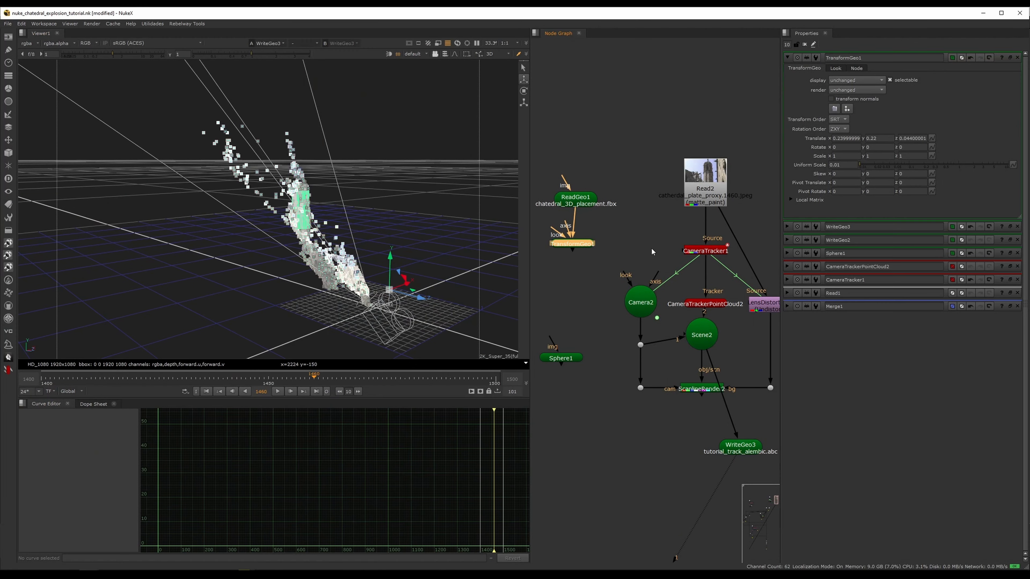
Switch to Nuke, duplicate the WriteGeo3 node and connect the copy to Scene2.
{"action": "left_click", "coordinate": [652, 252]}
{"action": "middle_click_drag", "start_coordinate": [621, 442], "coordinate": [541, 343]}
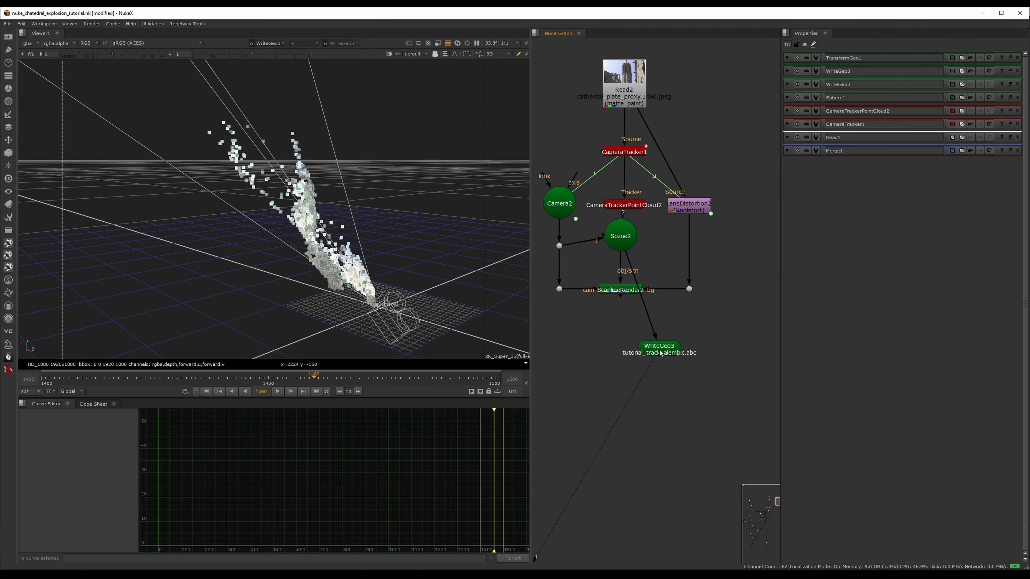
{"action": "left_click_drag", "start_coordinate": [660, 353], "coordinate": [695, 344]}
{"action": "key", "text": "ctrl+c"}
{"action": "left_click", "coordinate": [639, 370]}
{"action": "key", "text": "ctrl+v"}
{"action": "left_click_drag", "start_coordinate": [622, 350], "coordinate": [620, 239]}
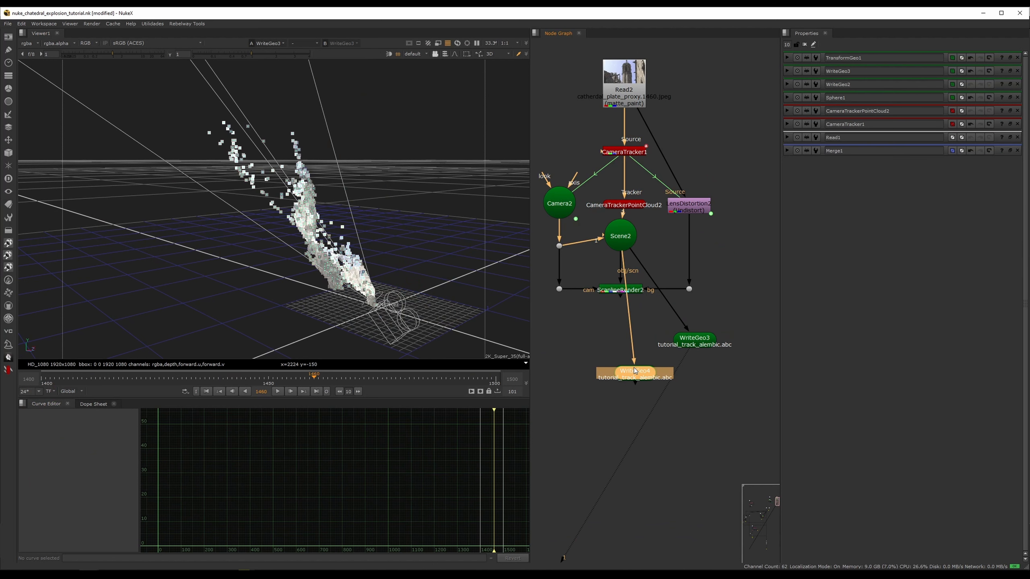
{"action": "key", "text": "1"}
Set the WriteGeo copy to fbx, name its file tutorial_track_fbx.fbx, and include only cameras and point clouds.
{"action": "double_click", "coordinate": [637, 381]}
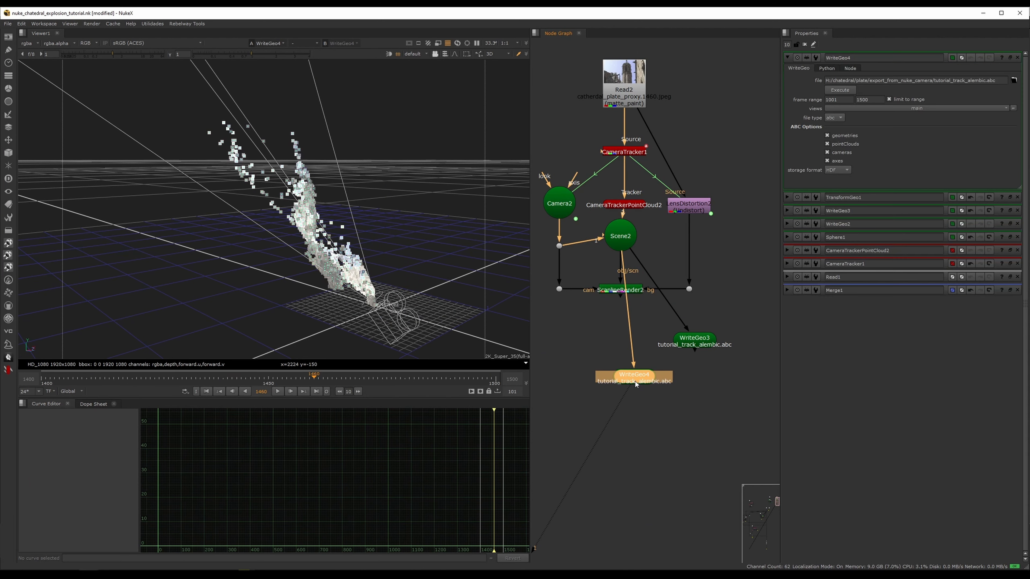
{"action": "left_click", "coordinate": [834, 118]}
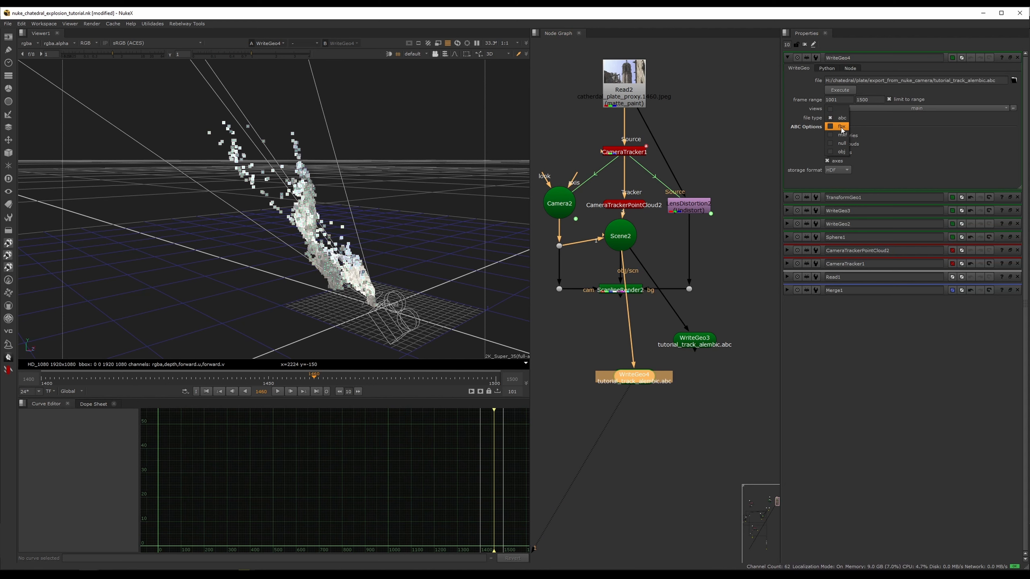
{"action": "left_click", "coordinate": [835, 126]}
{"action": "left_click", "coordinate": [989, 80]}
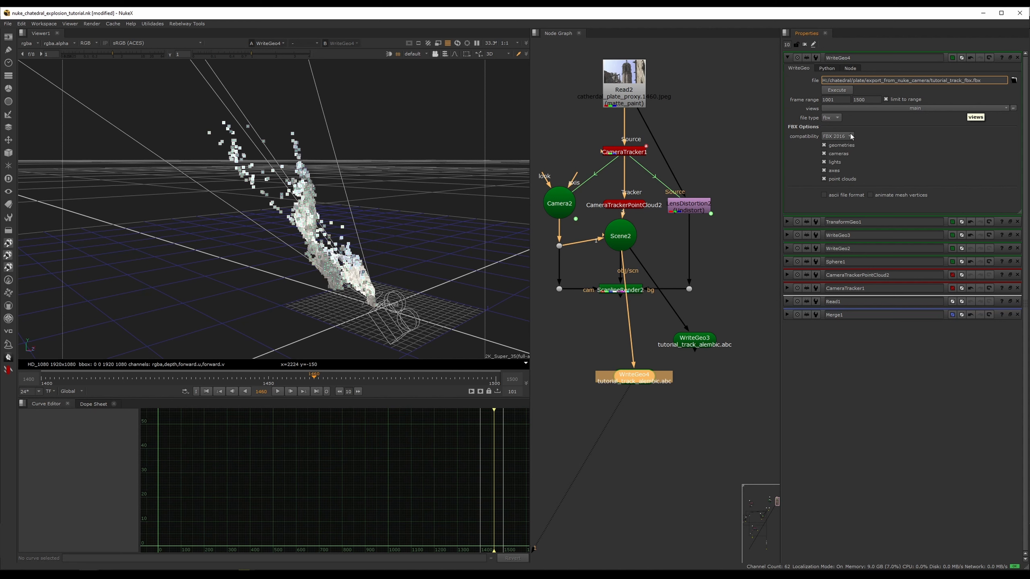
{"action": "key", "text": "Return"}
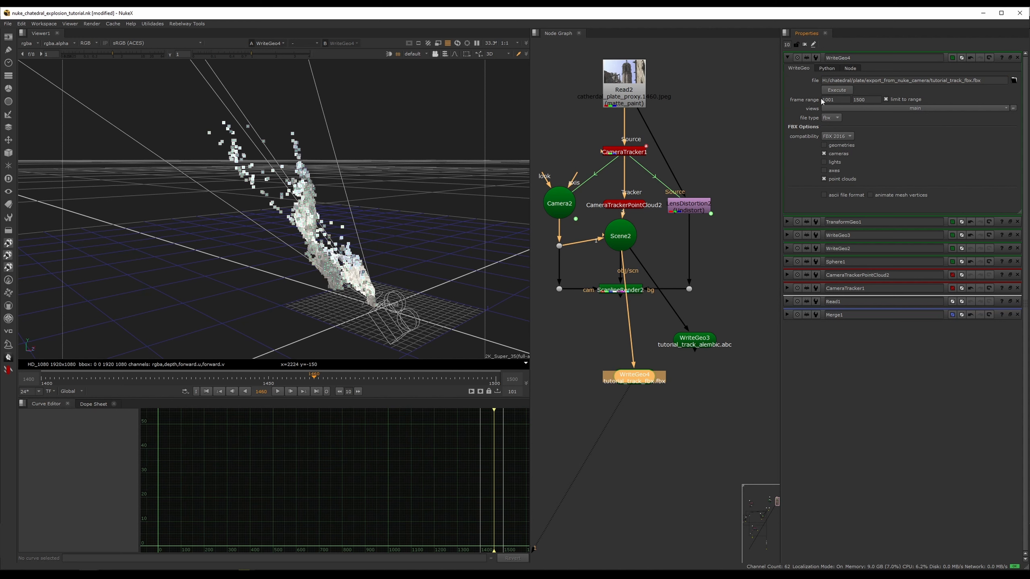
Execute the FBX export for frames 1001-1500.
{"action": "left_click", "coordinate": [837, 90]}
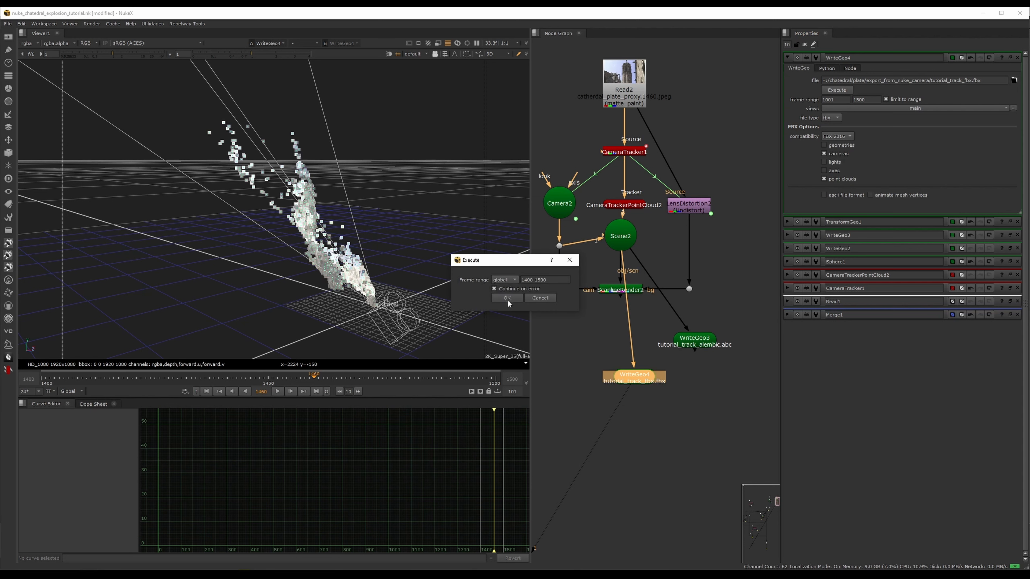
{"action": "left_click", "coordinate": [525, 280]}
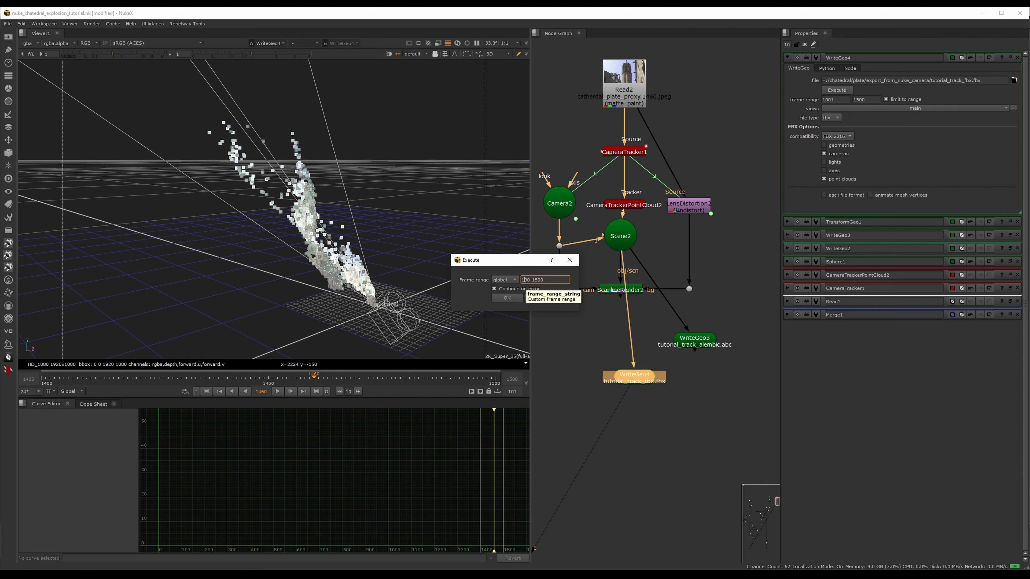
{"action": "left_click", "coordinate": [522, 298]}
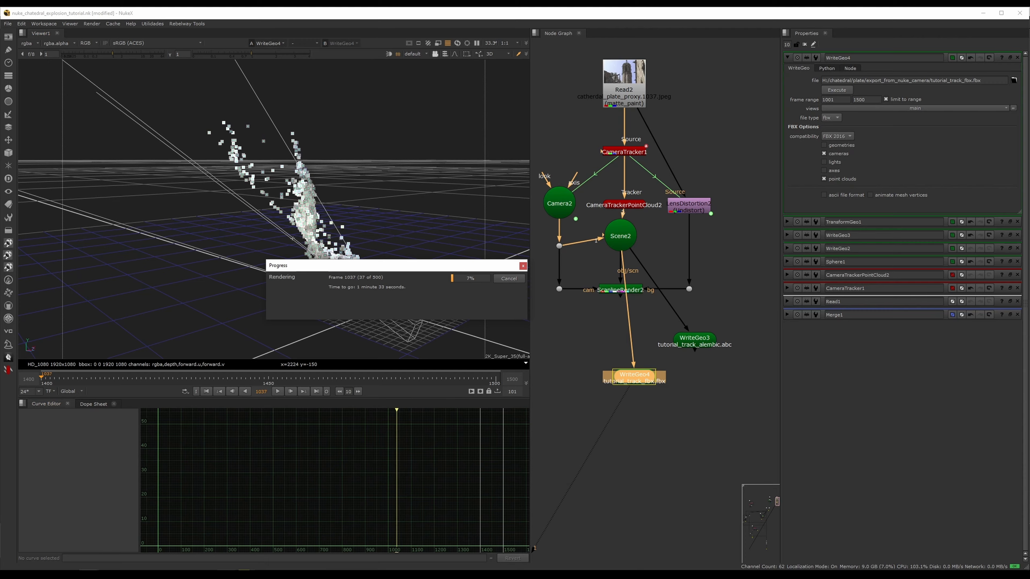
Switch to Houdini and delete scene_scale2, scene_orient2 and tutorial_track_alembic.
{"action": "mouse_move", "coordinate": [240, 572]}
{"action": "left_click", "coordinate": [259, 556]}
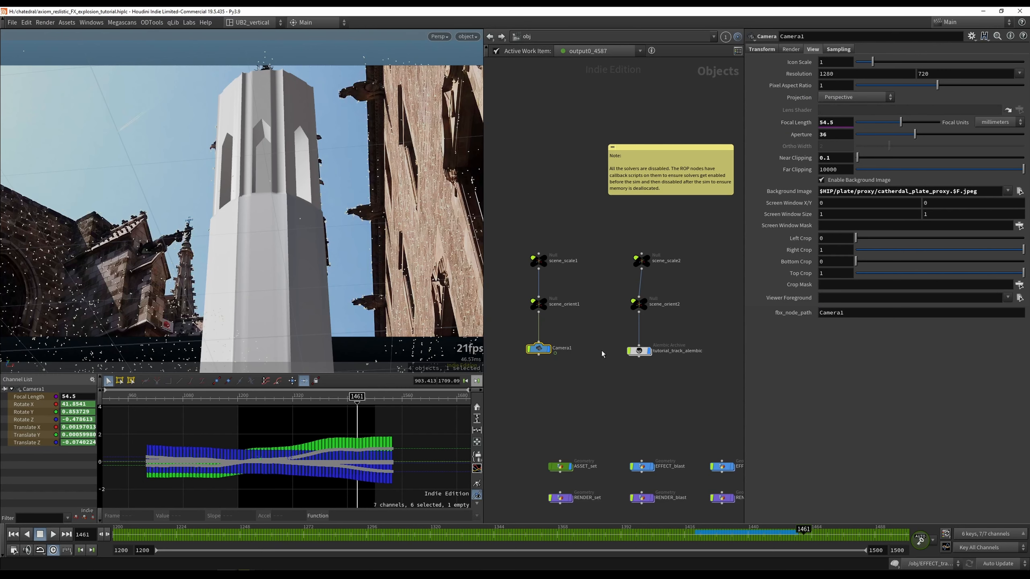
{"action": "left_click", "coordinate": [639, 351]}
{"action": "left_click_drag", "start_coordinate": [639, 319], "coordinate": [603, 383]}
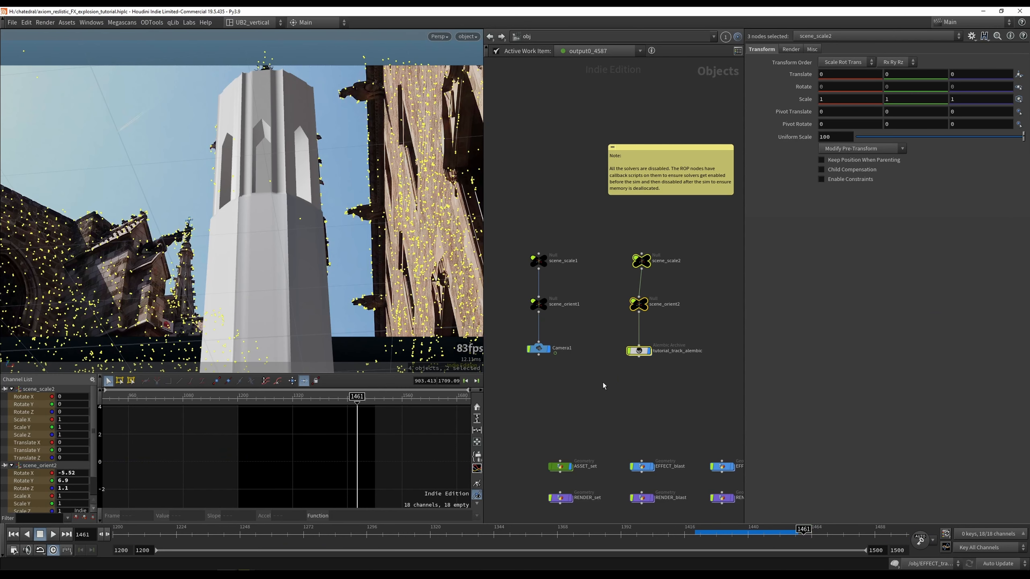
{"action": "key", "text": "Delete"}
{"action": "left_click", "coordinate": [575, 356]}
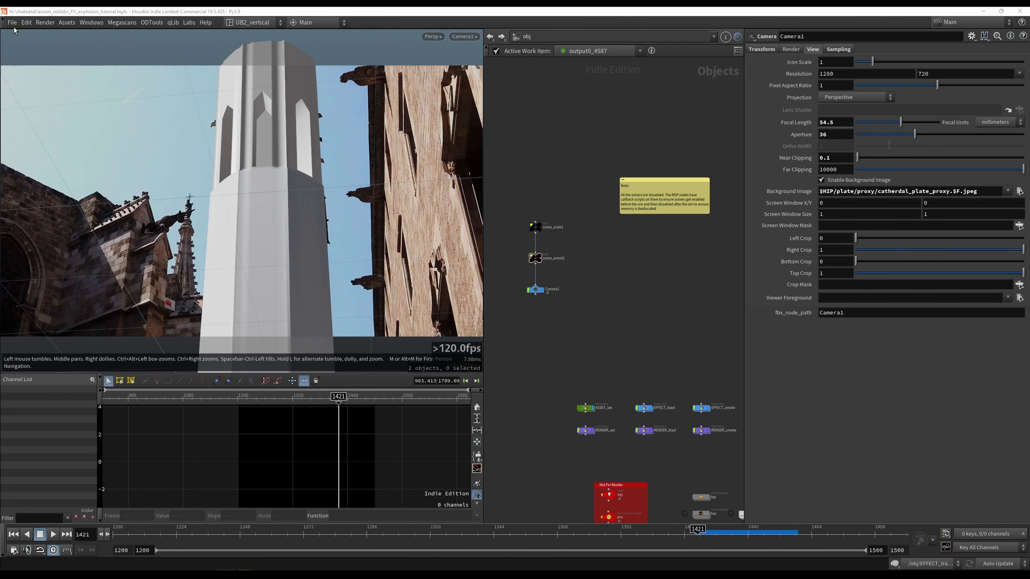
Start a Filmbox FBX import and choose the tutorial_track_fbx file from the export_from_nuke_camera folder.
{"action": "left_click", "coordinate": [13, 23]}
{"action": "mouse_move", "coordinate": [48, 200]}
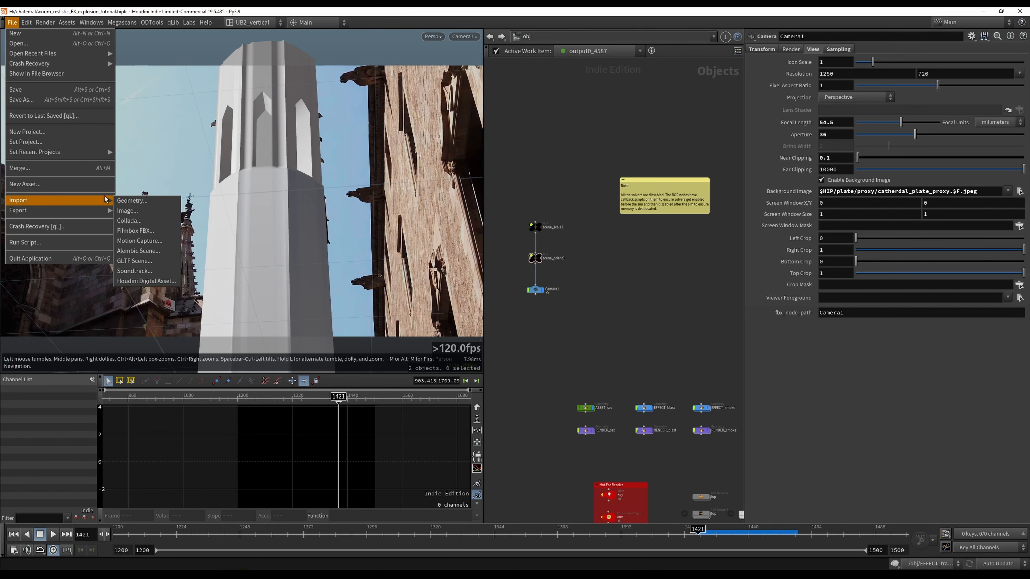
{"action": "left_click", "coordinate": [138, 231]}
{"action": "left_click", "coordinate": [222, 33]}
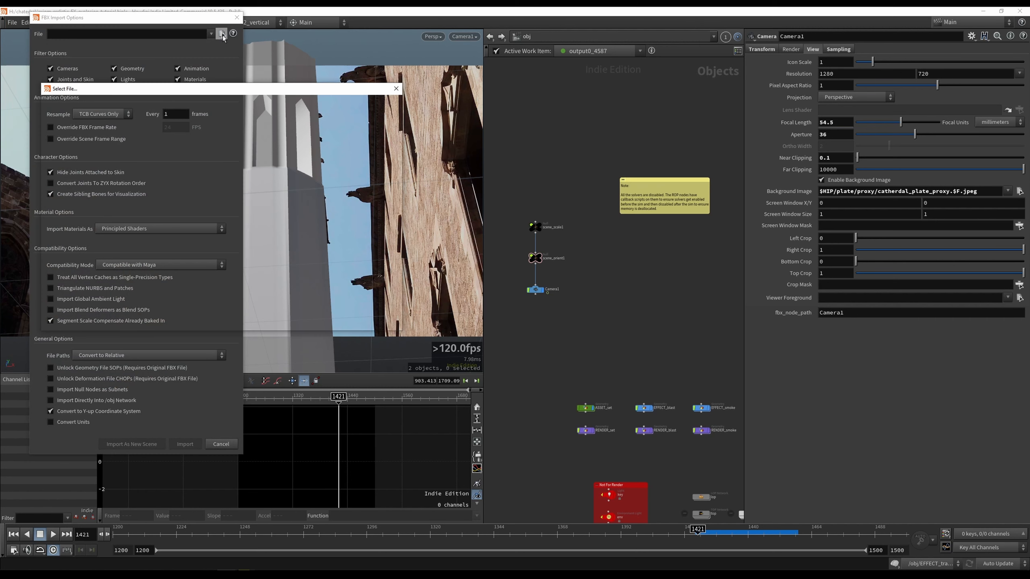
{"action": "double_click", "coordinate": [194, 136]}
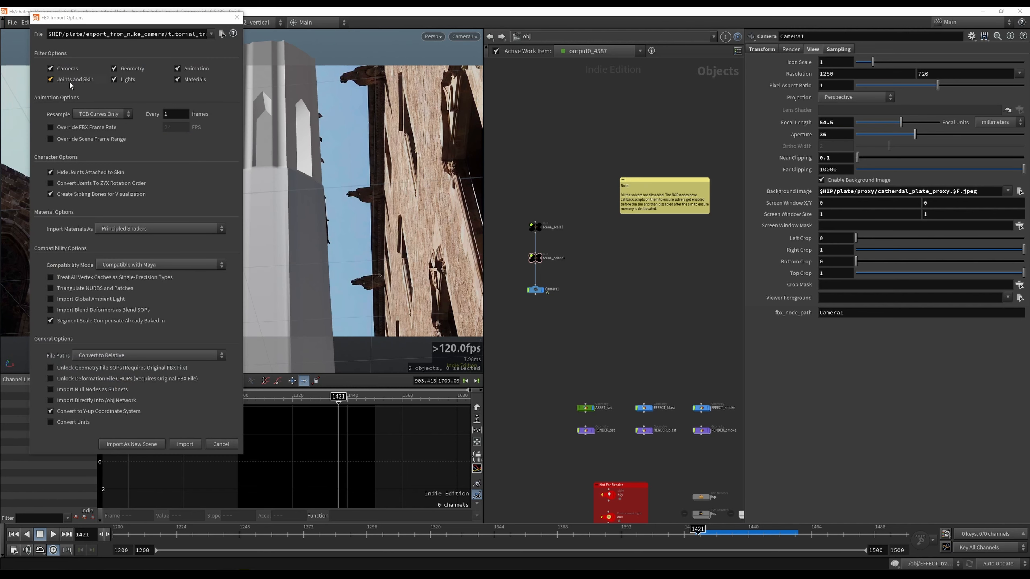
Exclude joints and skin, lights and materials, keep cameras, geometry and animation, and import the FBX.
{"action": "left_click", "coordinate": [130, 68]}
{"action": "left_click", "coordinate": [127, 80]}
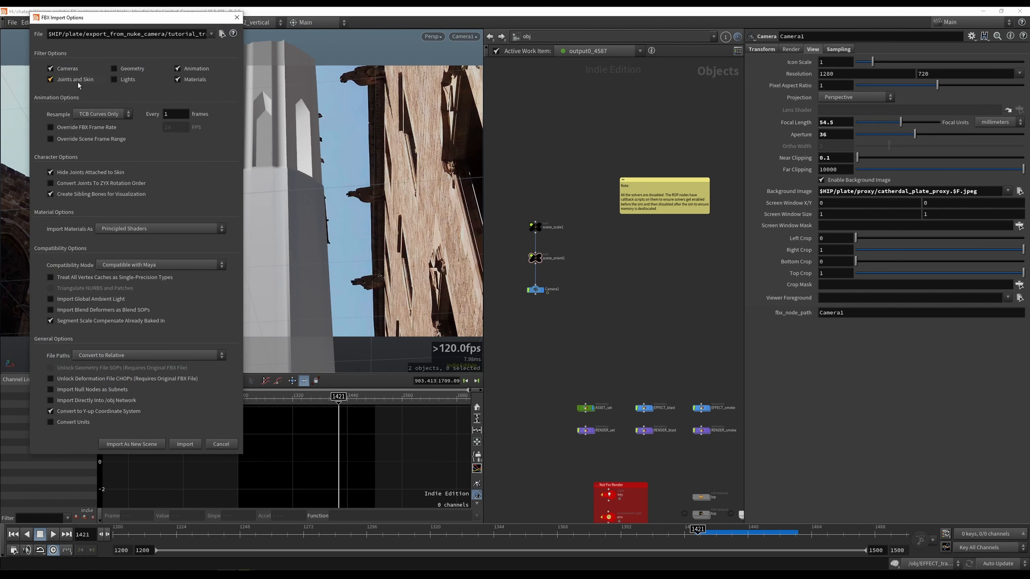
{"action": "left_click", "coordinate": [77, 80]}
{"action": "left_click", "coordinate": [132, 69]}
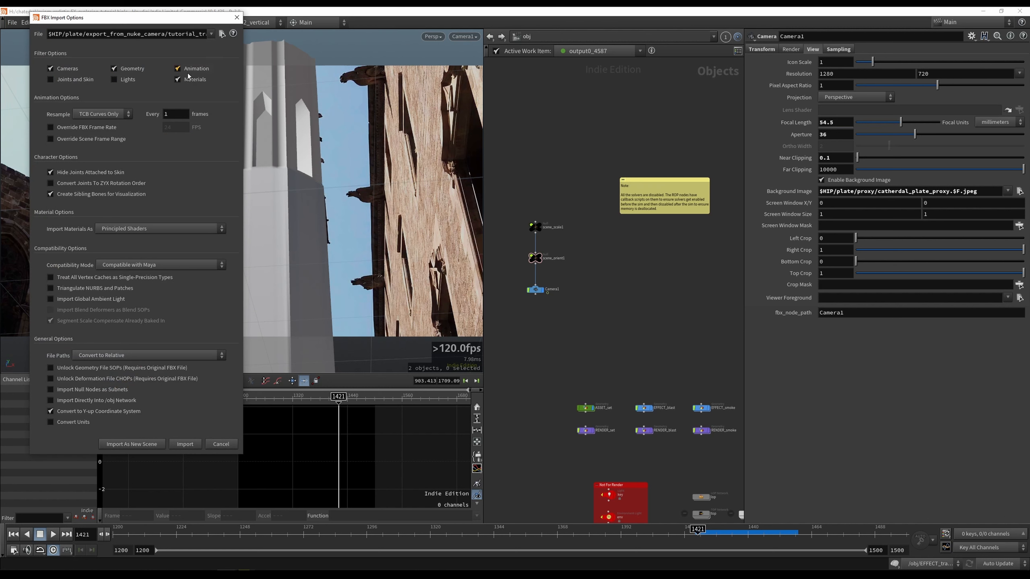
{"action": "left_click", "coordinate": [185, 82]}
{"action": "left_click", "coordinate": [193, 448]}
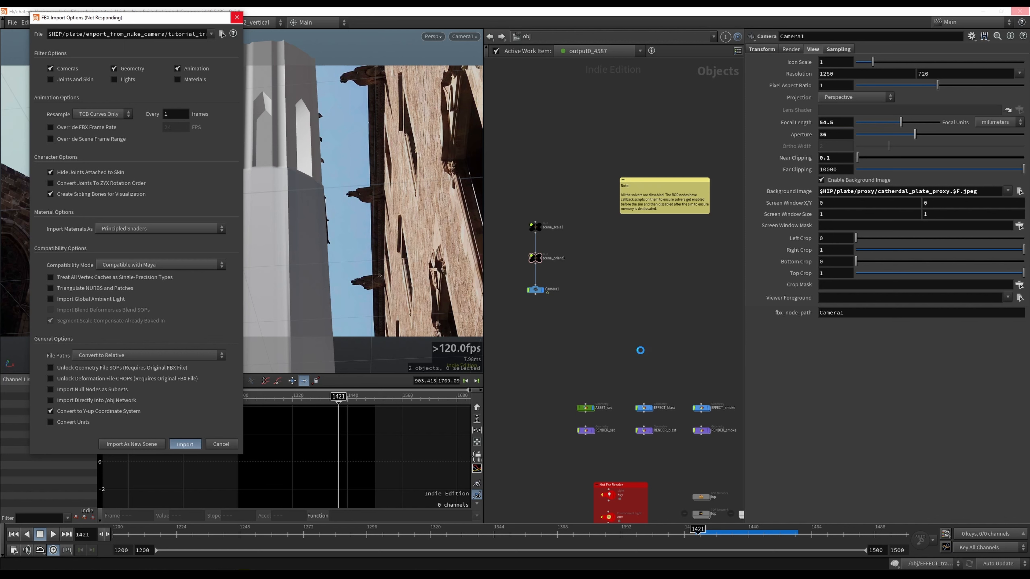
Switch to Nuke and review the CameraTracker1 node's feature and tracking settings.
{"action": "mouse_move", "coordinate": [101, 566]}
{"action": "left_click", "coordinate": [131, 546]}
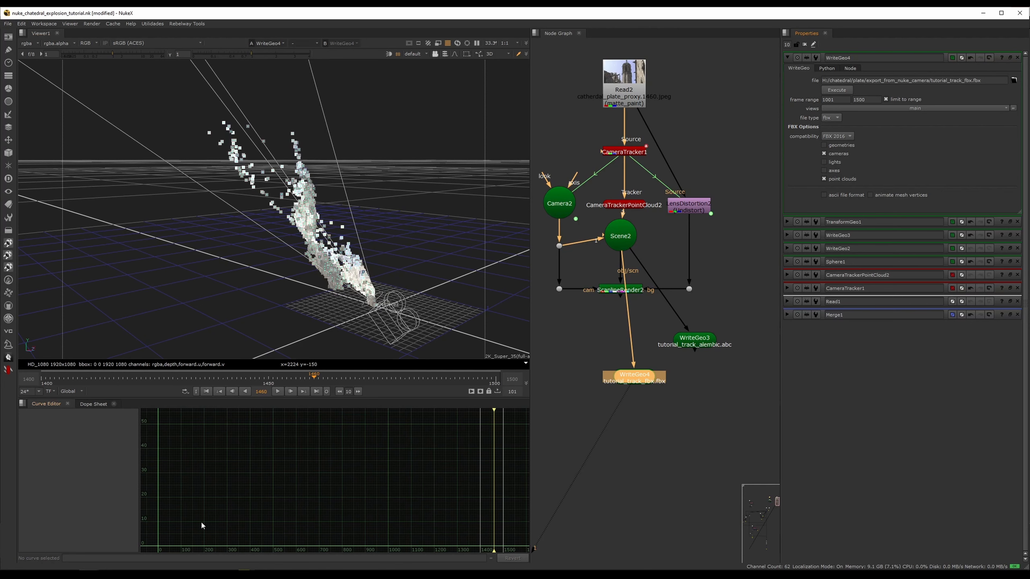
{"action": "double_click", "coordinate": [631, 153]}
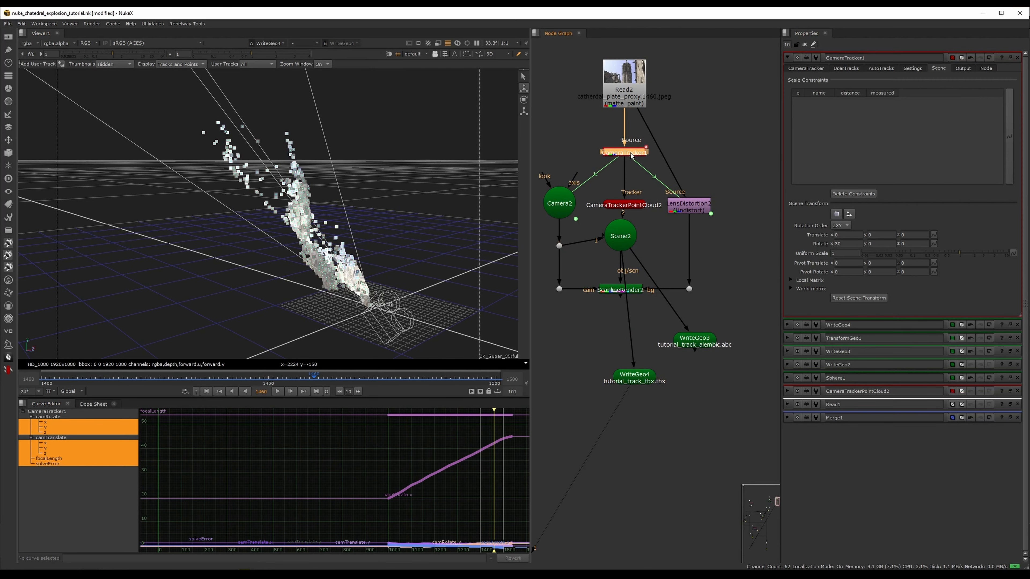
{"action": "left_click", "coordinate": [882, 68]}
{"action": "left_click", "coordinate": [913, 68]}
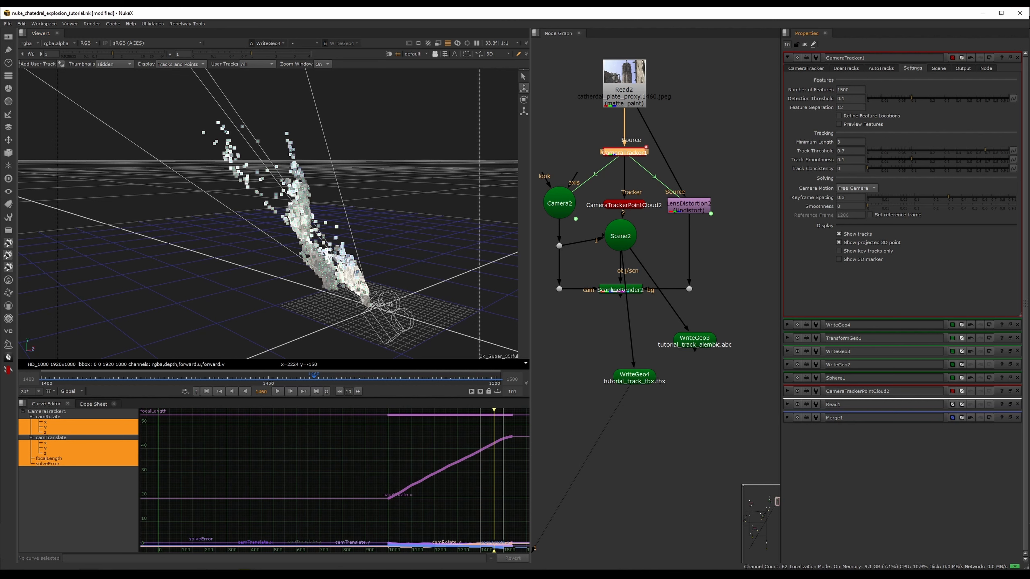
Return to Houdini and examine the locator nulls imported inside the tutorial_track_fbx_fbx network.
{"action": "mouse_move", "coordinate": [229, 570]}
{"action": "left_click", "coordinate": [255, 550]}
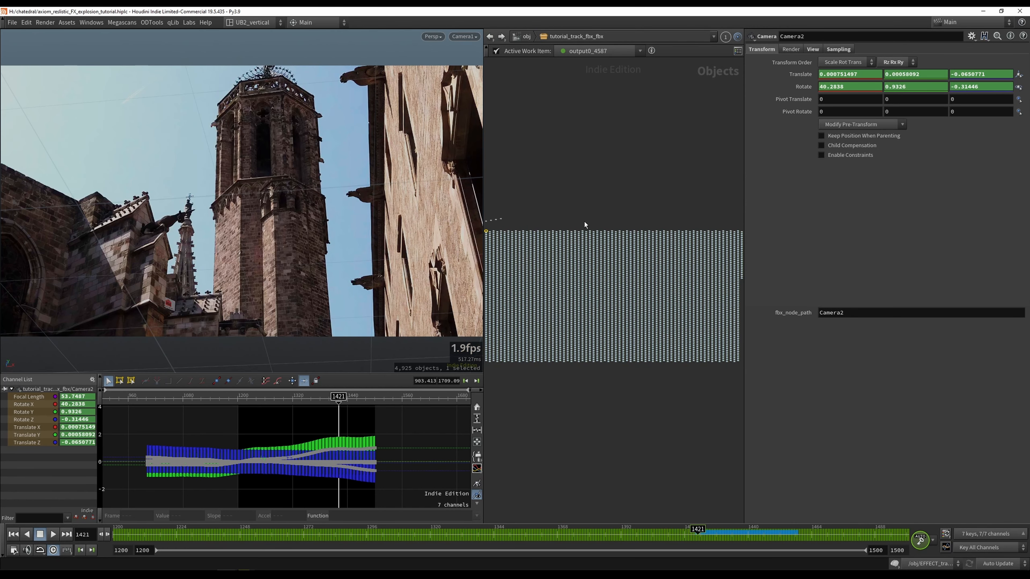
{"action": "scroll", "coordinate": [600, 391], "scroll_direction": "down", "scroll_amount": 3}
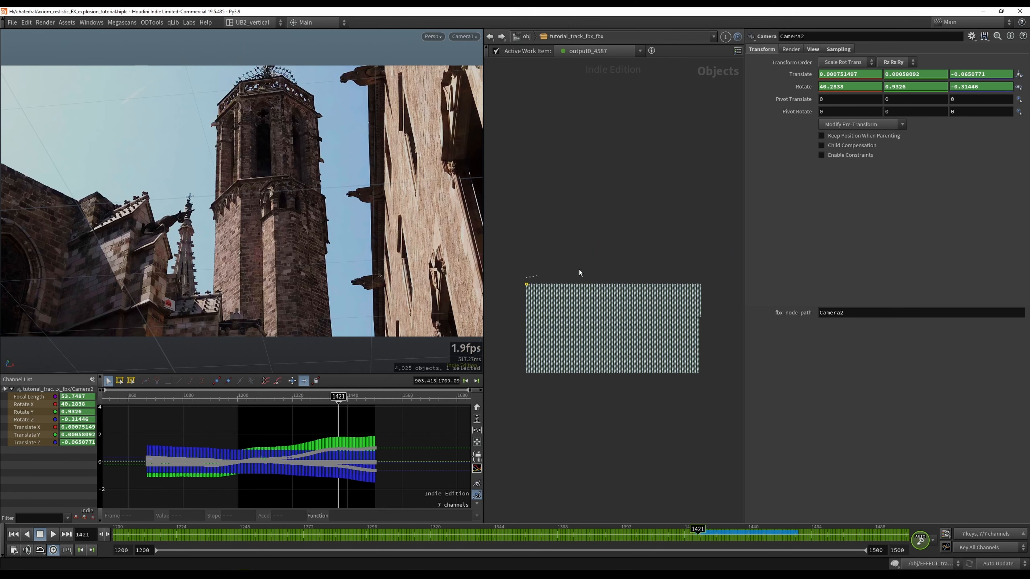
{"action": "scroll", "coordinate": [709, 321], "scroll_direction": "up", "scroll_amount": 5}
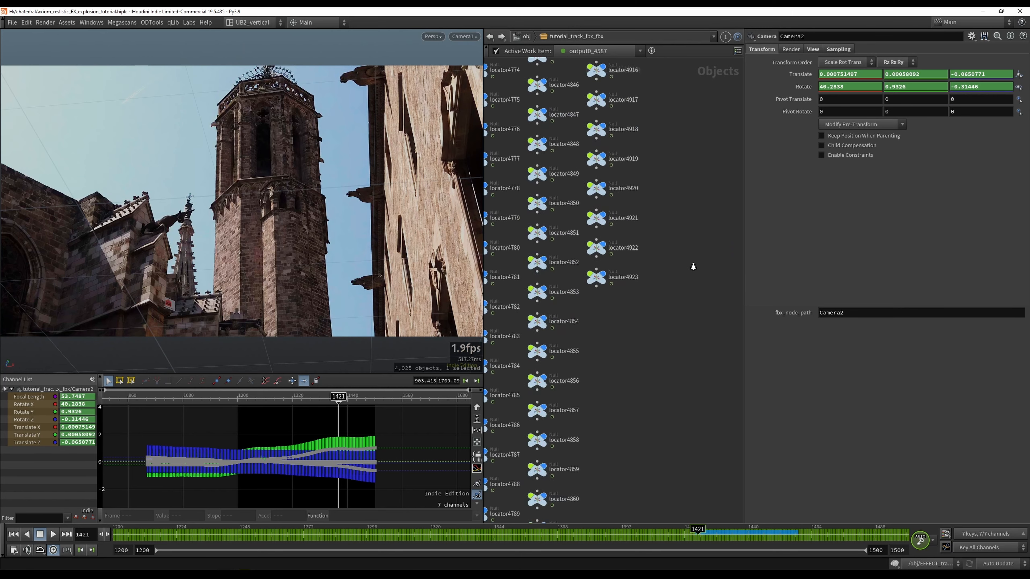
{"action": "scroll", "coordinate": [671, 286], "scroll_direction": "down", "scroll_amount": 3}
{"action": "scroll", "coordinate": [623, 320], "scroll_direction": "down", "scroll_amount": 3}
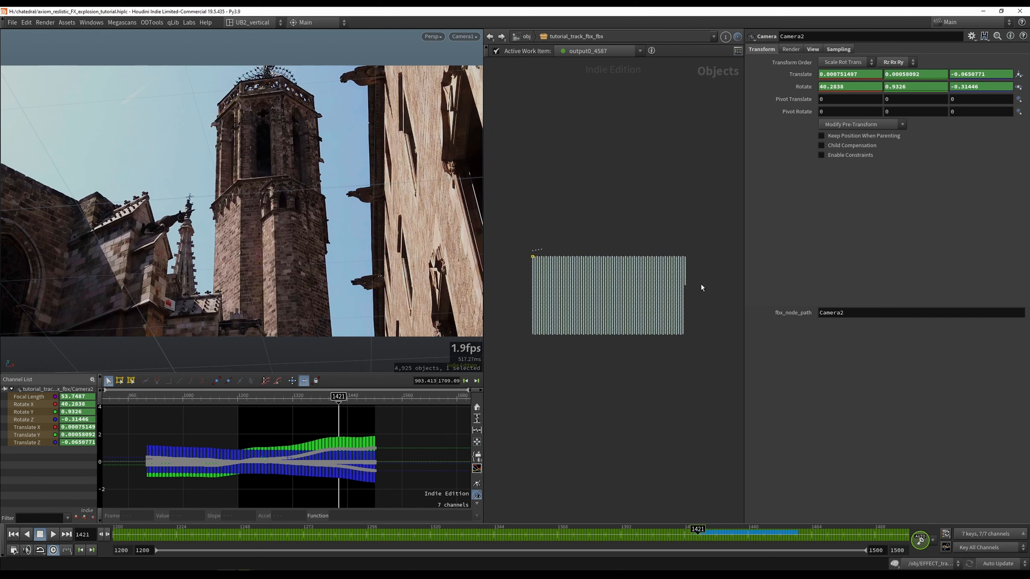
{"action": "scroll", "coordinate": [701, 287], "scroll_direction": "up", "scroll_amount": 3}
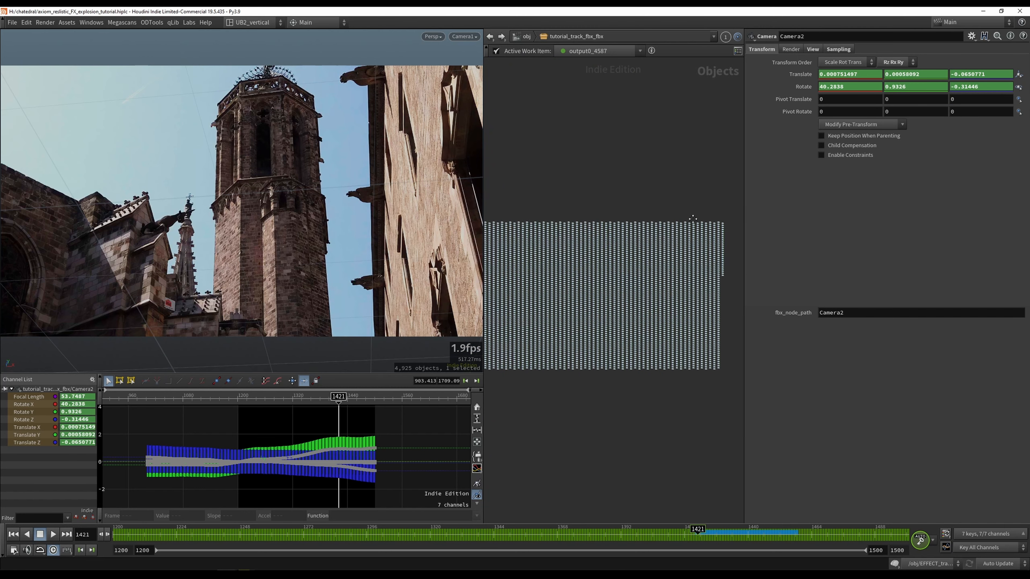
Copy Camera2 out of the imported FBX network and paste it at the obj level.
{"action": "scroll", "coordinate": [693, 218], "scroll_direction": "up", "scroll_amount": 5}
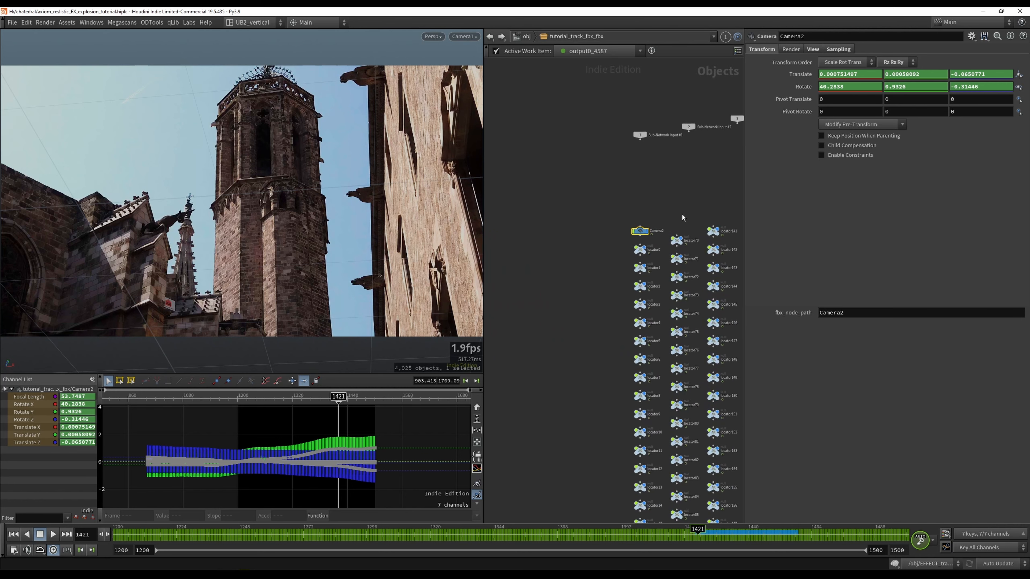
{"action": "left_click_drag", "start_coordinate": [672, 215], "coordinate": [648, 237]}
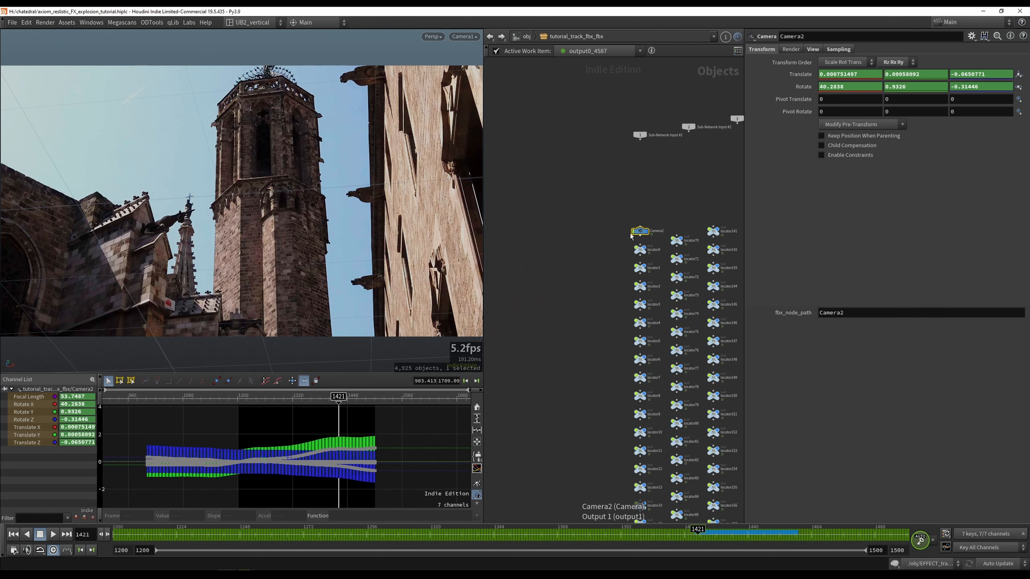
{"action": "key", "text": "ctrl+c"}
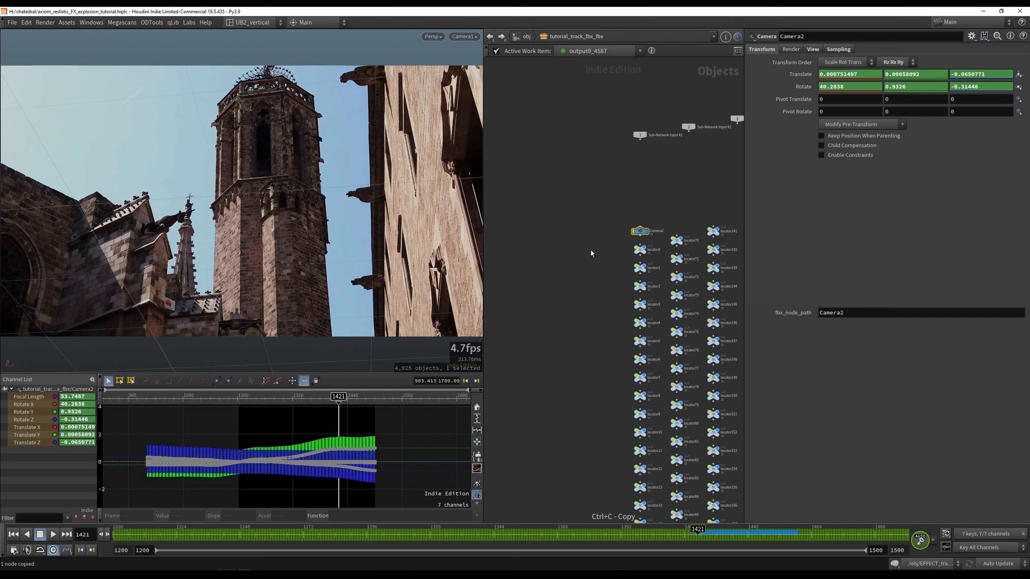
{"action": "key", "text": "u"}
{"action": "key", "text": "ctrl+v"}
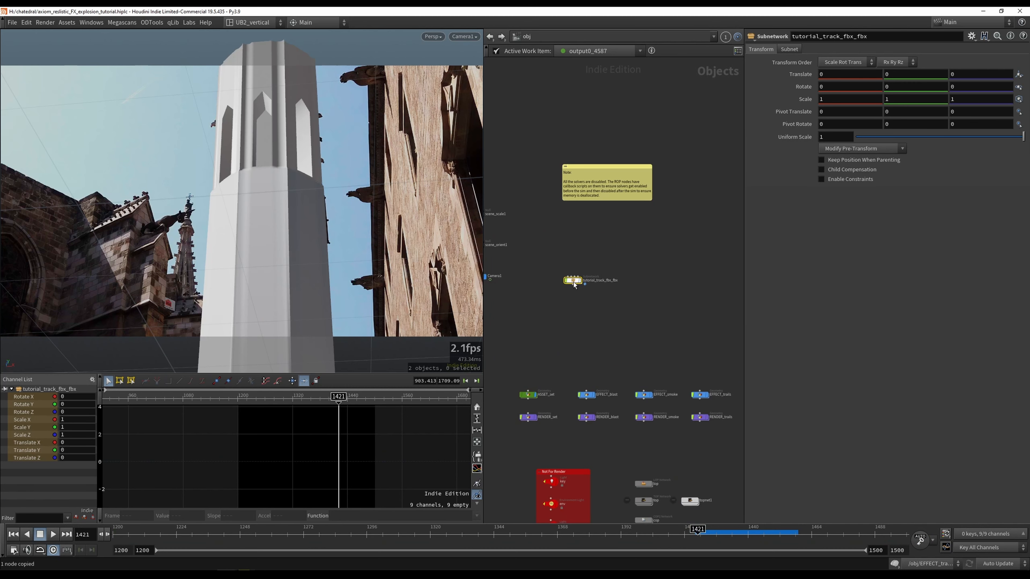
Duplicate the scene_scale1 and scene_orient1 nulls and parent the pasted Camera2 under the copied orient null.
{"action": "middle_click_drag", "start_coordinate": [557, 262], "coordinate": [605, 277]}
{"action": "left_click_drag", "start_coordinate": [545, 216], "coordinate": [512, 269]}
{"action": "key", "text": "ctrl+c"}
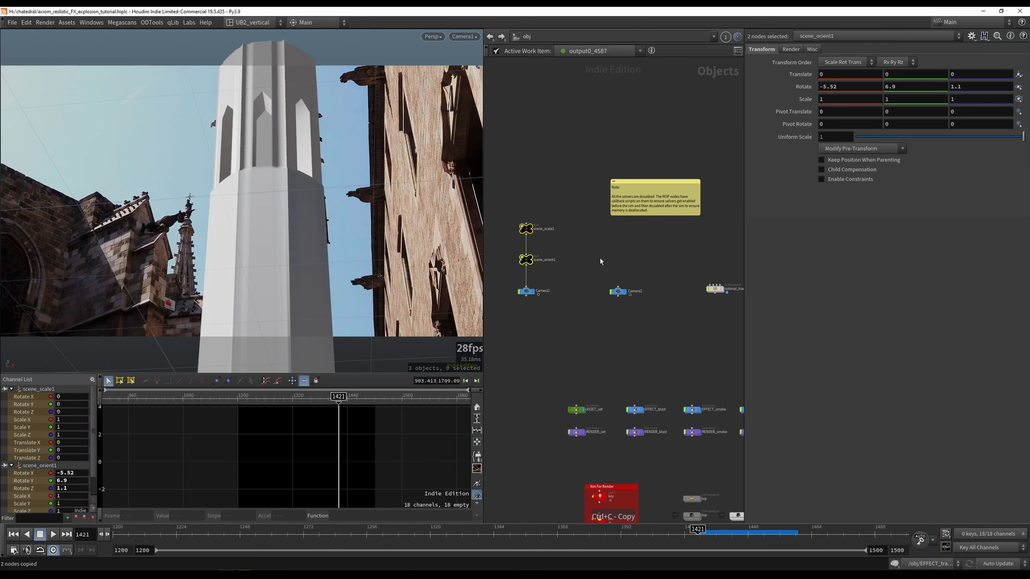
{"action": "key", "text": "ctrl+v"}
{"action": "mouse_move", "coordinate": [614, 271]}
{"action": "left_mouse_down"}
{"action": "mouse_move", "coordinate": [613, 257]}
{"action": "mouse_move", "coordinate": [617, 286]}
{"action": "left_mouse_up"}
{"action": "left_click", "coordinate": [625, 267]}
Copy Camera1's background image path, $HIP/plate/proxy/catherdal_plate_proxy.$F.jpeg, into Camera2's background image setting.
{"action": "left_click", "coordinate": [526, 291]}
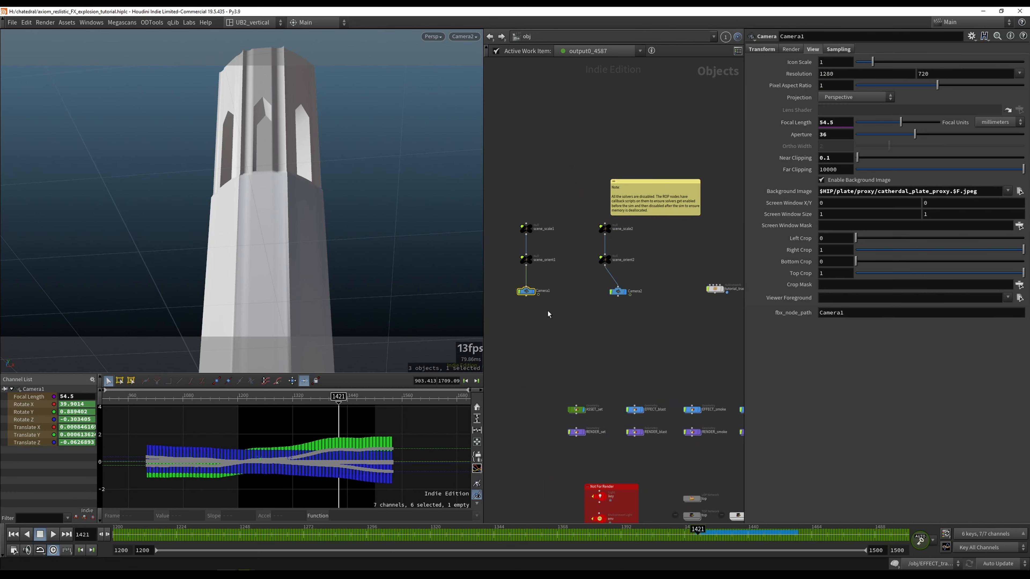
{"action": "triple_click", "coordinate": [872, 191]}
{"action": "left_click", "coordinate": [617, 291]}
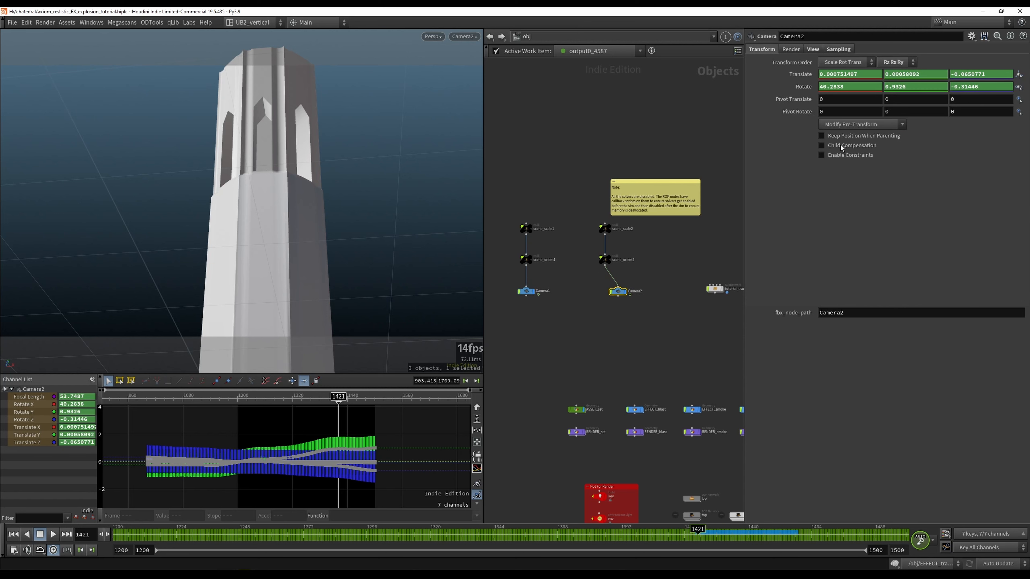
{"action": "left_click", "coordinate": [813, 49]}
{"action": "left_click", "coordinate": [844, 191]}
{"action": "key", "text": "ctrl+v"}
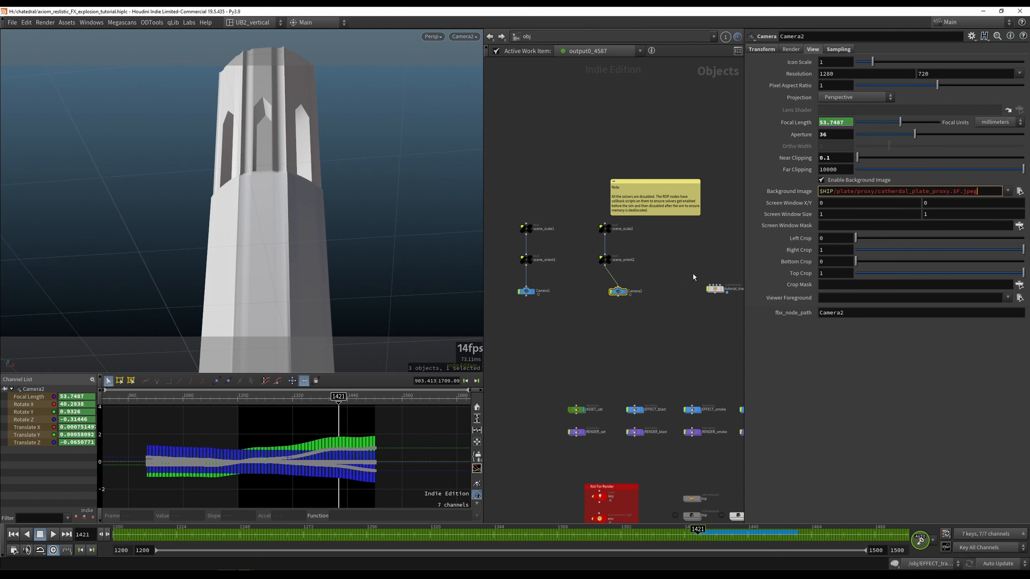
{"action": "left_click", "coordinate": [653, 269]}
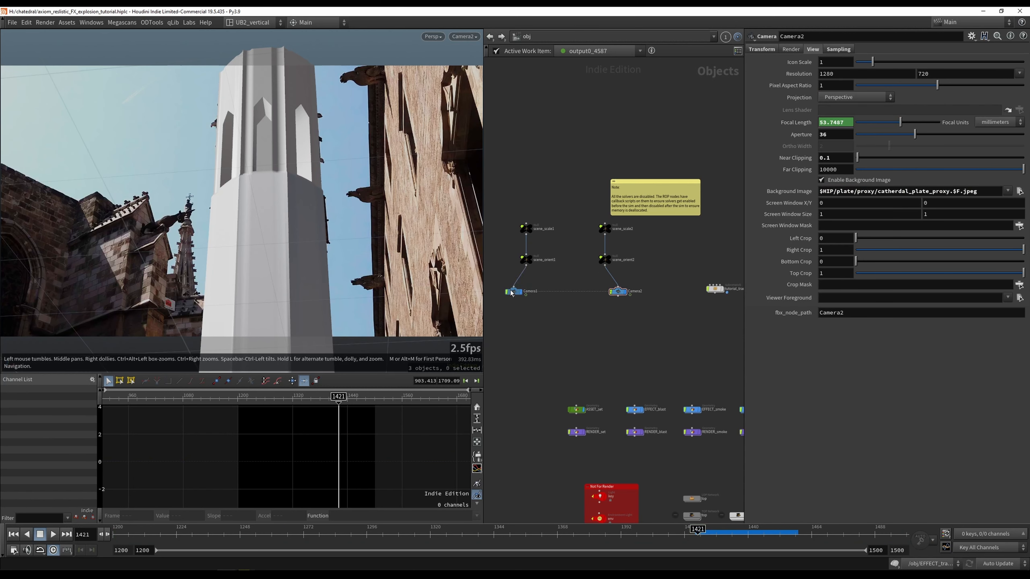
Look through Camera1 and Camera2 in turn to compare how the tower model sits on the plate.
{"action": "left_click_drag", "start_coordinate": [511, 293], "coordinate": [454, 286]}
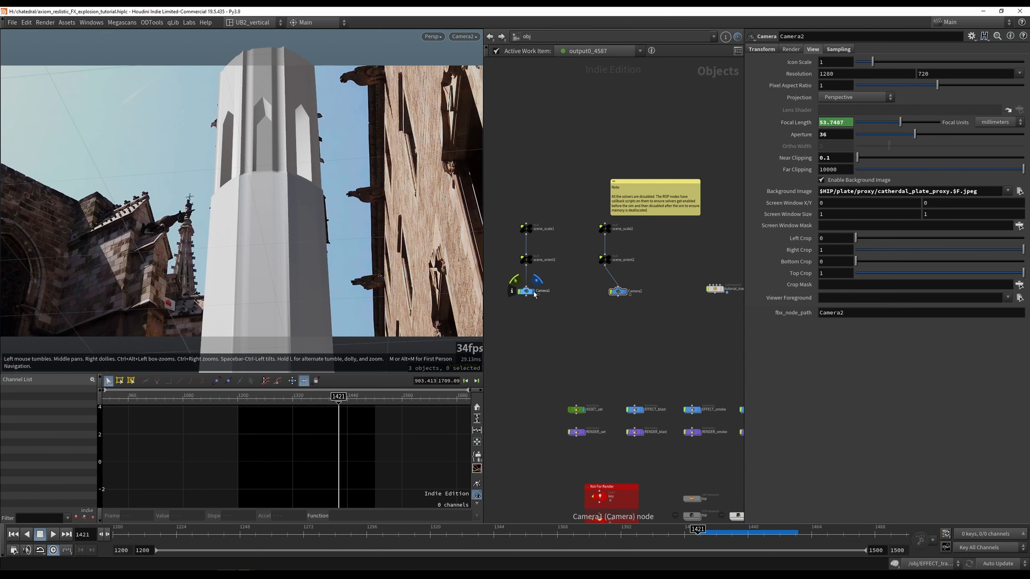
{"action": "left_click_drag", "start_coordinate": [622, 297], "coordinate": [415, 307]}
{"action": "left_click_drag", "start_coordinate": [525, 293], "coordinate": [454, 292]}
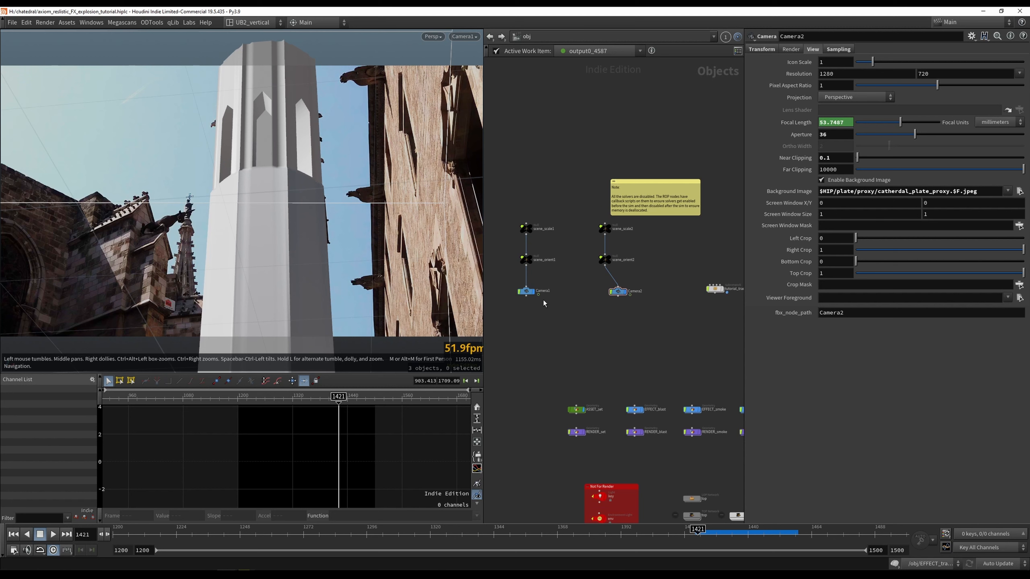
Replace Camera2's animated focal length with Camera1's fixed value of 54.5 mm.
{"action": "left_click", "coordinate": [620, 292]}
{"action": "left_click_drag", "start_coordinate": [540, 296], "coordinate": [516, 338]}
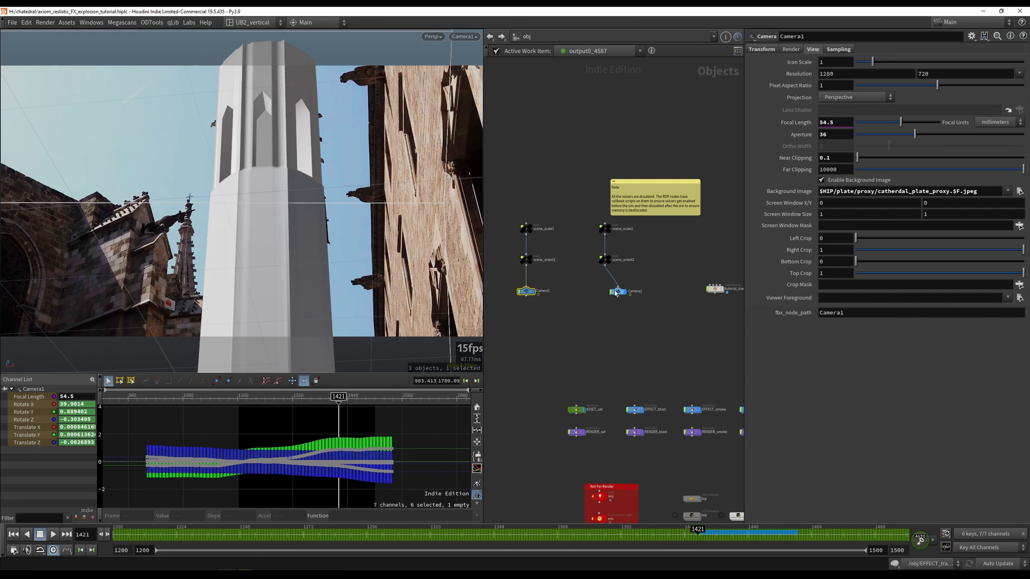
{"action": "left_click_drag", "start_coordinate": [608, 301], "coordinate": [614, 299]}
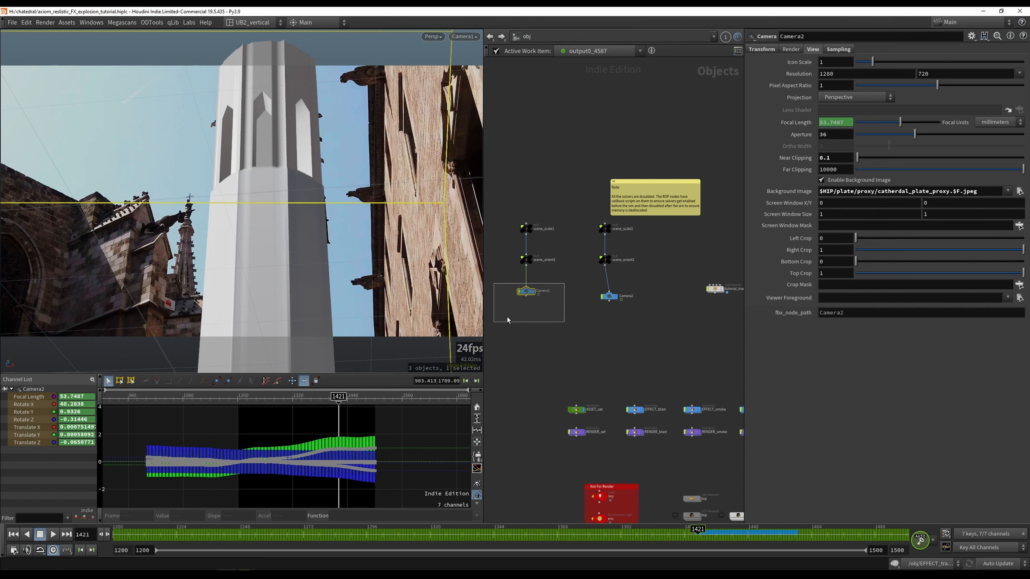
{"action": "left_click_drag", "start_coordinate": [507, 317], "coordinate": [507, 318]}
{"action": "left_click", "coordinate": [831, 121]}
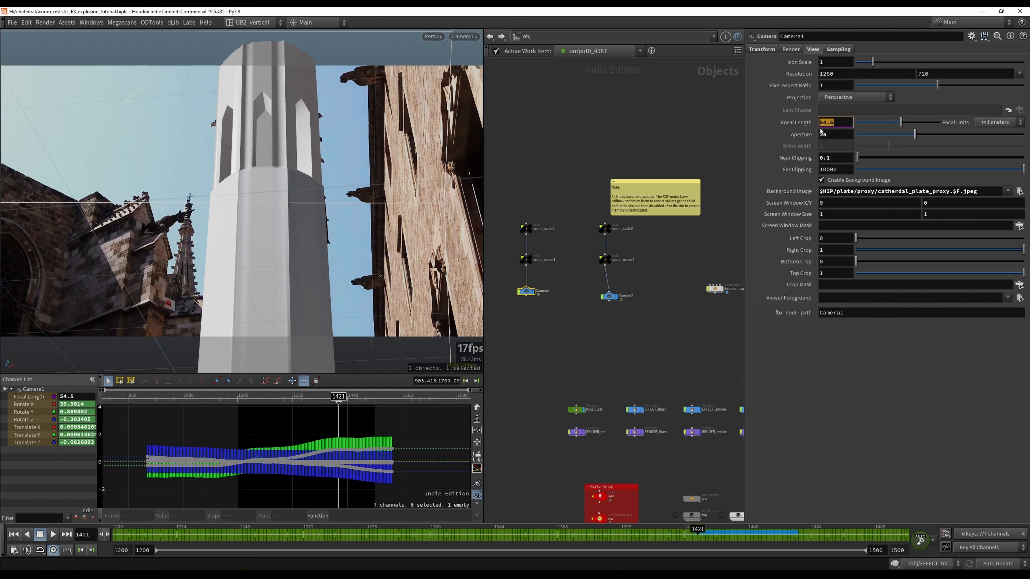
{"action": "left_click_drag", "start_coordinate": [574, 286], "coordinate": [640, 319]}
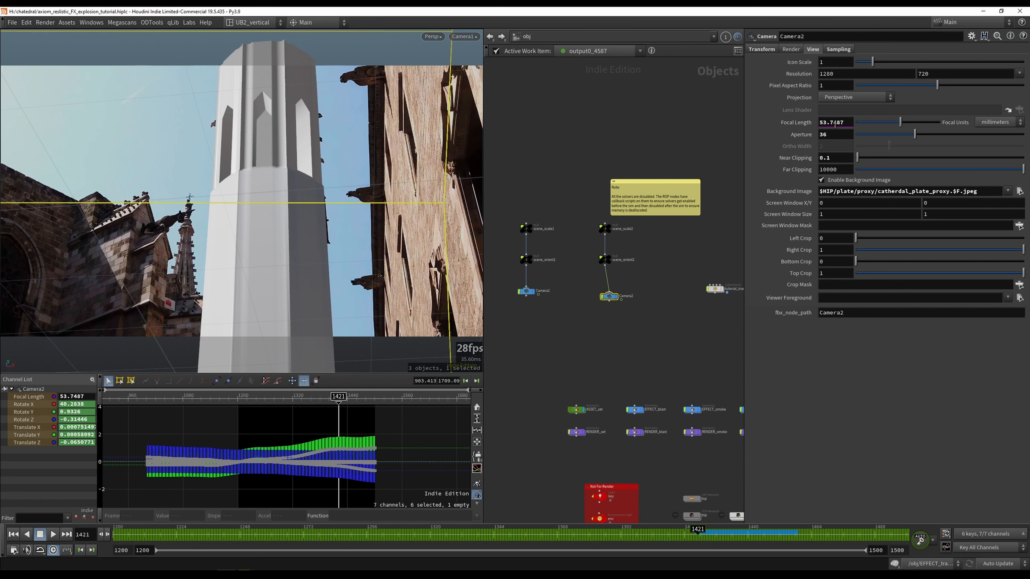
{"action": "left_click", "coordinate": [719, 223]}
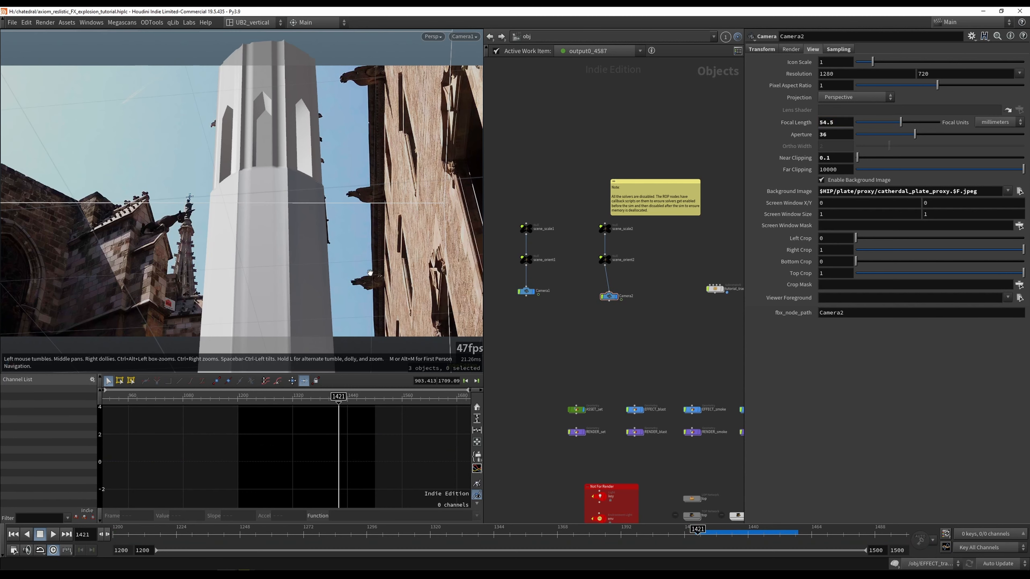
Line Camera2 up under its orient null, and compare the tower alignment through both cameras, moving the timeline to frame 1428.
{"action": "left_click_drag", "start_coordinate": [609, 296], "coordinate": [332, 285]}
{"action": "left_click_drag", "start_coordinate": [526, 292], "coordinate": [448, 316]}
{"action": "left_click_drag", "start_coordinate": [607, 297], "coordinate": [450, 282]}
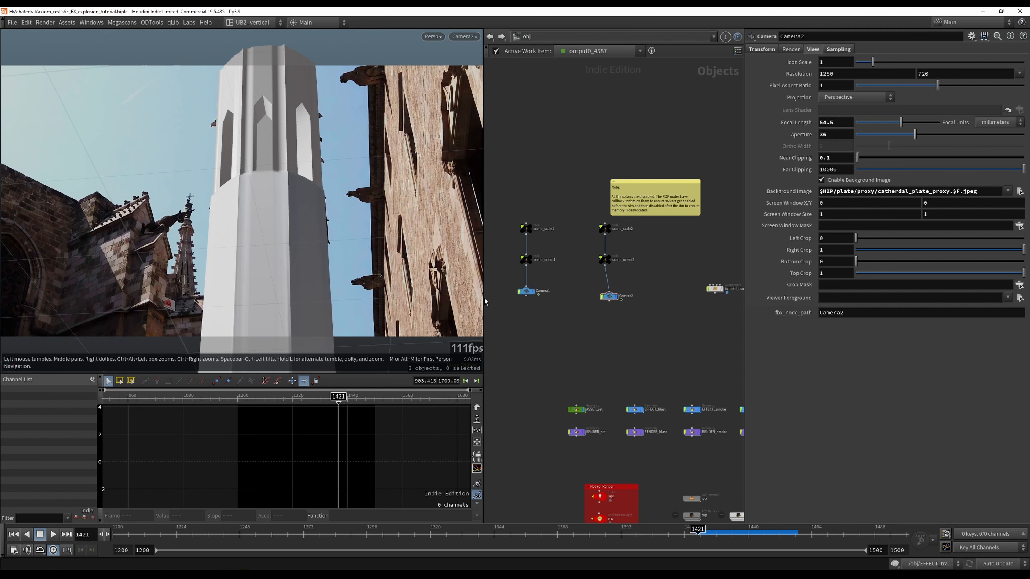
{"action": "left_click_drag", "start_coordinate": [524, 293], "coordinate": [470, 278]}
{"action": "left_click_drag", "start_coordinate": [610, 296], "coordinate": [606, 291]}
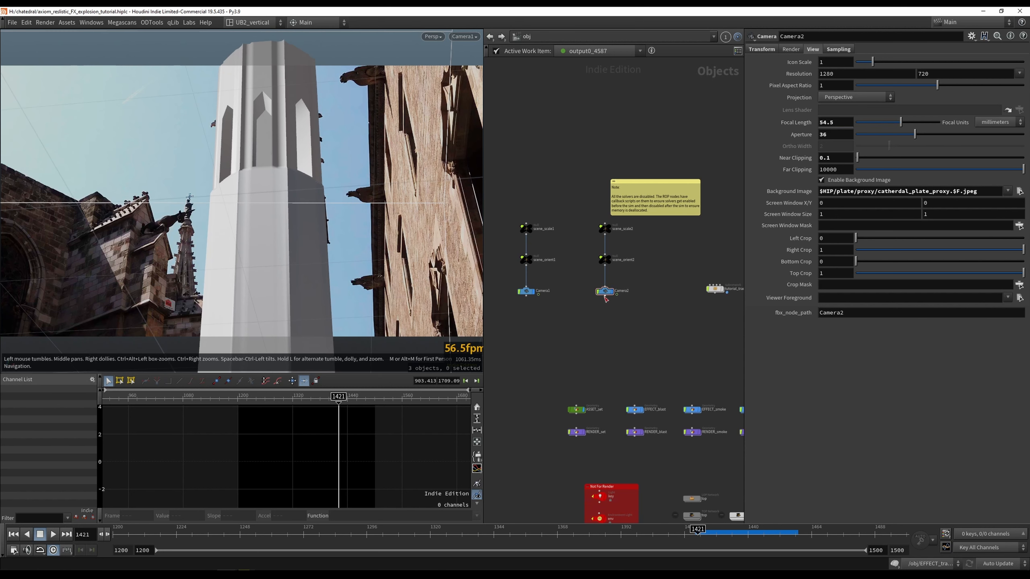
{"action": "middle_click_drag", "start_coordinate": [632, 275], "coordinate": [634, 295]}
{"action": "left_click_drag", "start_coordinate": [606, 310], "coordinate": [547, 360]}
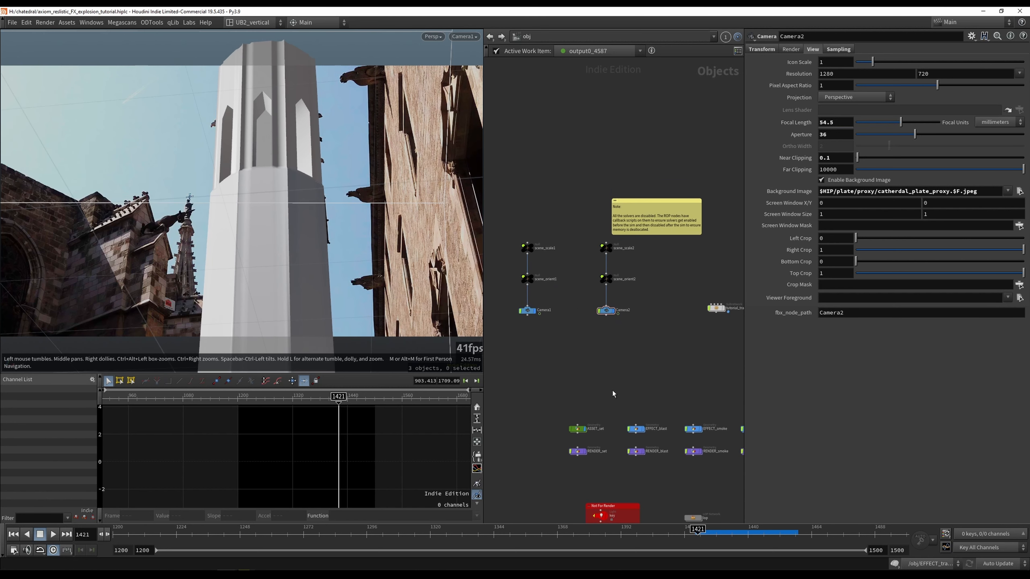
{"action": "left_click_drag", "start_coordinate": [606, 310], "coordinate": [365, 284]}
{"action": "left_click_drag", "start_coordinate": [527, 529], "coordinate": [716, 528]}
Move the yellow note upward, clear of the two camera chains in the obj network.
{"action": "middle_click_drag", "start_coordinate": [640, 331], "coordinate": [592, 340]}
{"action": "middle_click_drag", "start_coordinate": [604, 277], "coordinate": [628, 285]}
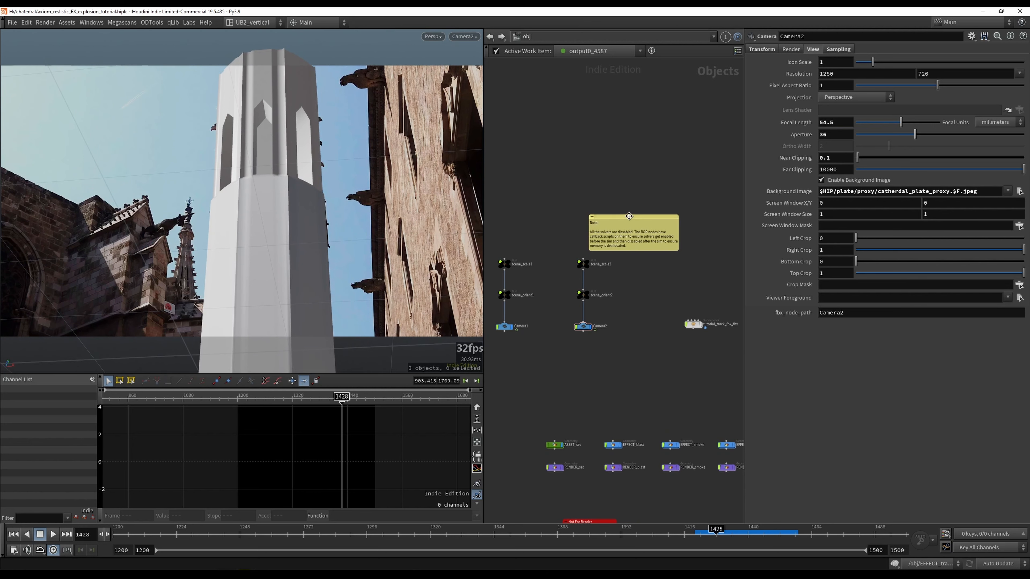
{"action": "left_click_drag", "start_coordinate": [629, 216], "coordinate": [634, 195]}
{"action": "middle_click_drag", "start_coordinate": [621, 293], "coordinate": [642, 287]}
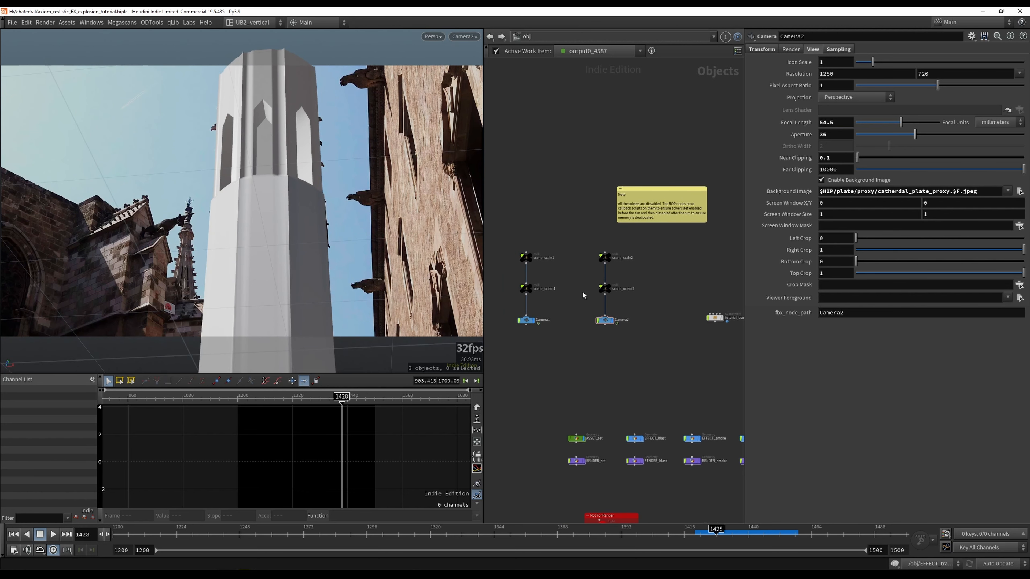
Compare the view settings and animation channels of Camera1 and Camera2.
{"action": "scroll", "coordinate": [613, 303], "scroll_direction": "up", "scroll_amount": 2}
{"action": "left_click", "coordinate": [507, 323]}
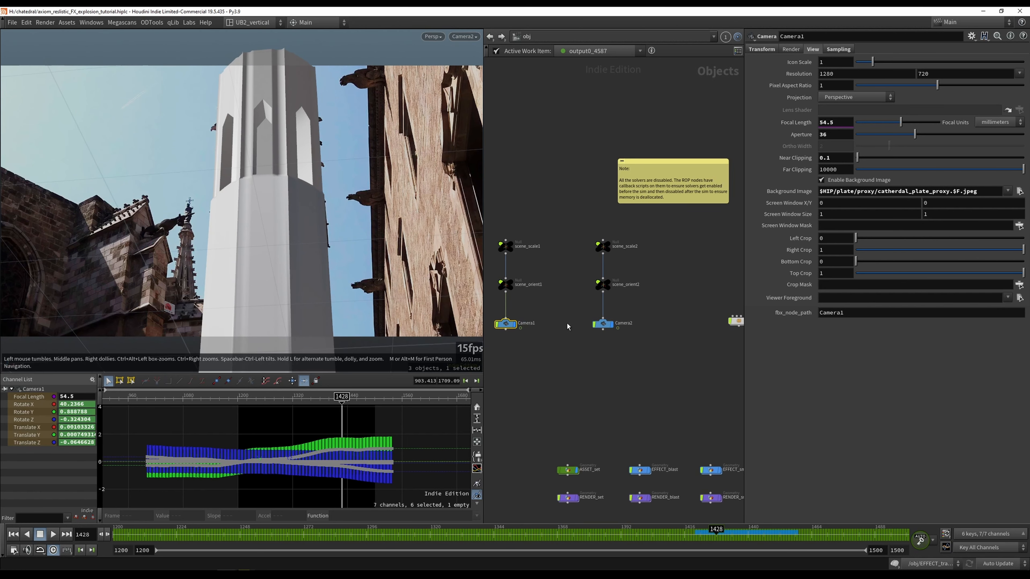
{"action": "left_click", "coordinate": [603, 324]}
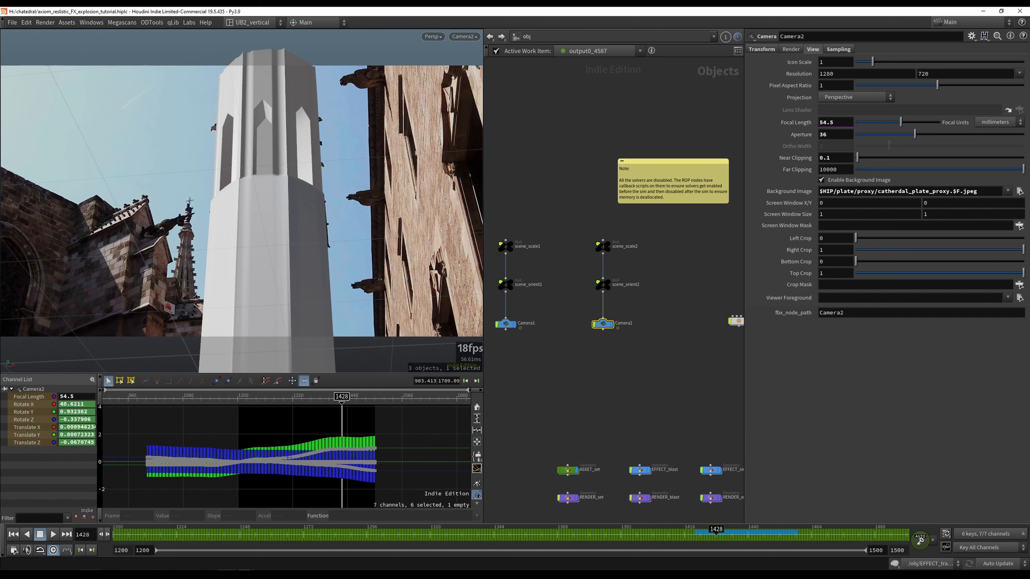
Switch to Nuke and shift the CameraTracker1 node slightly closer to the Read2 node.
{"action": "left_click", "coordinate": [91, 575]}
{"action": "left_click", "coordinate": [132, 540]}
{"action": "middle_click_drag", "start_coordinate": [657, 150], "coordinate": [644, 190]}
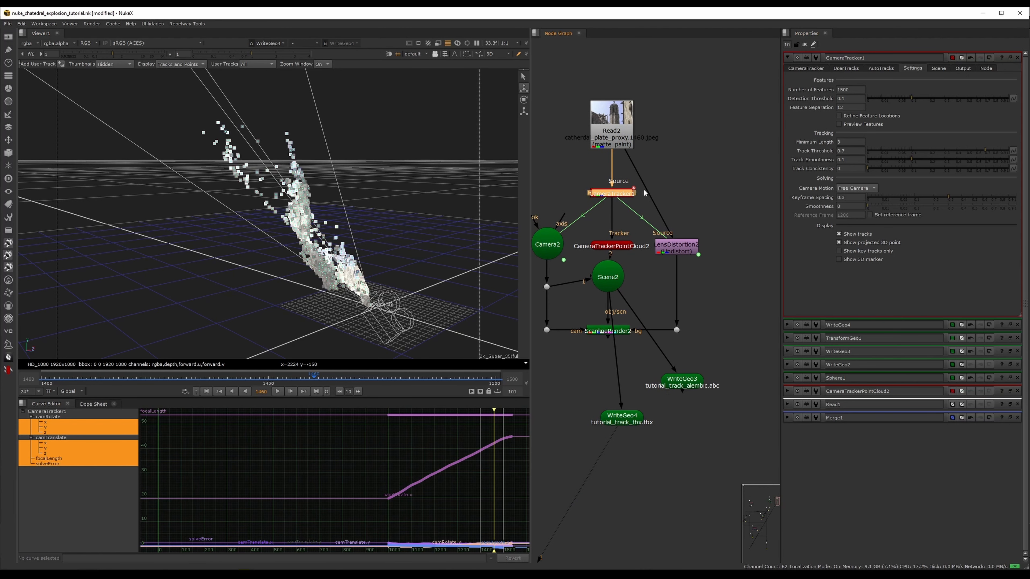
{"action": "left_click_drag", "start_coordinate": [614, 199], "coordinate": [618, 193]}
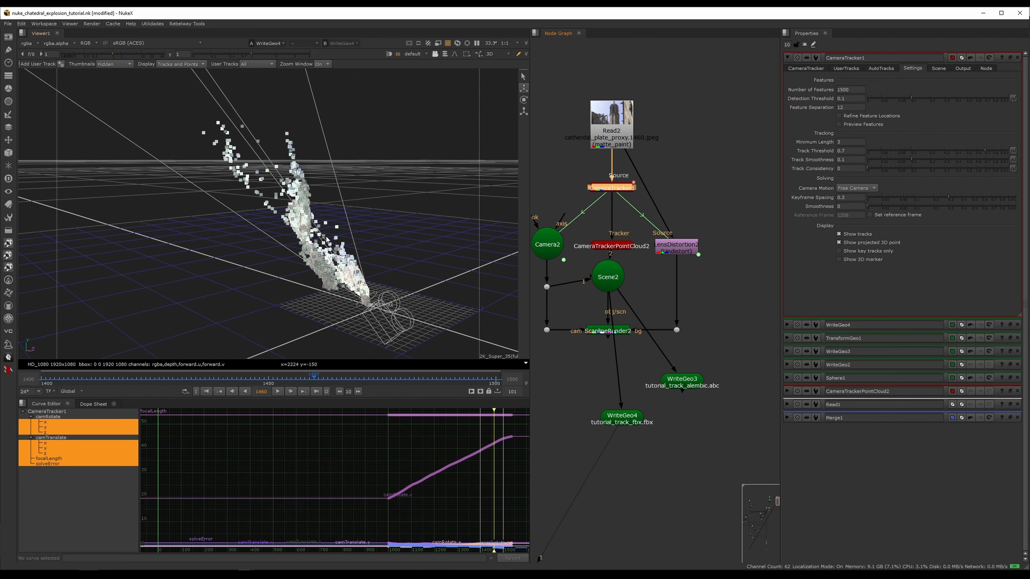
{"action": "key", "text": "Tab"}
Return to Houdini and open the RENDER_blast object to examine its import object merge.
{"action": "key", "text": "alt+Tab"}
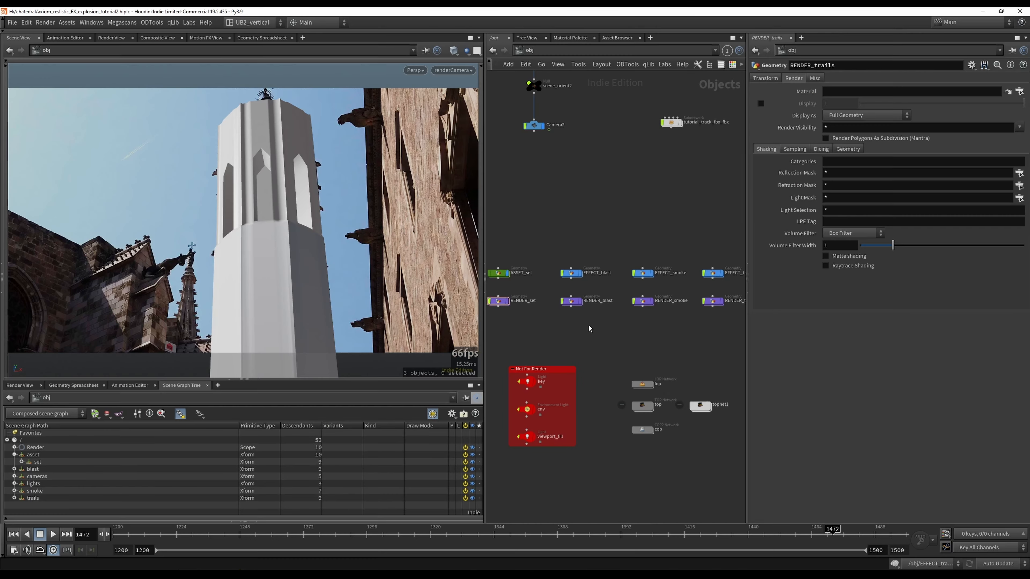
{"action": "scroll", "coordinate": [581, 328], "scroll_direction": "down", "scroll_amount": 3}
{"action": "left_click_drag", "start_coordinate": [699, 321], "coordinate": [524, 312]}
{"action": "left_click", "coordinate": [568, 323]}
{"action": "scroll", "coordinate": [567, 324], "scroll_direction": "up", "scroll_amount": 3}
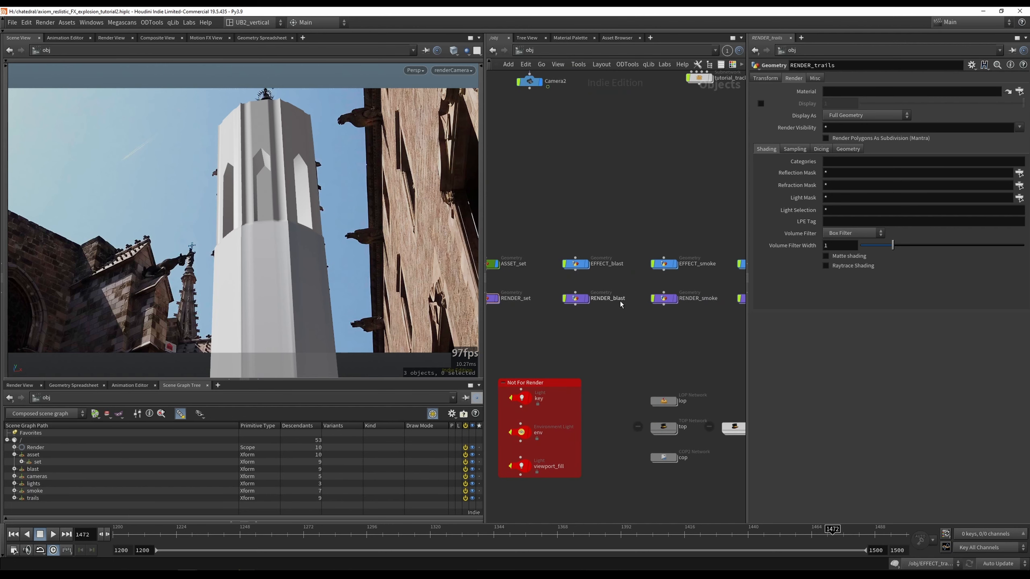
{"action": "middle_click_drag", "start_coordinate": [620, 301], "coordinate": [606, 309]}
{"action": "key", "text": "i"}
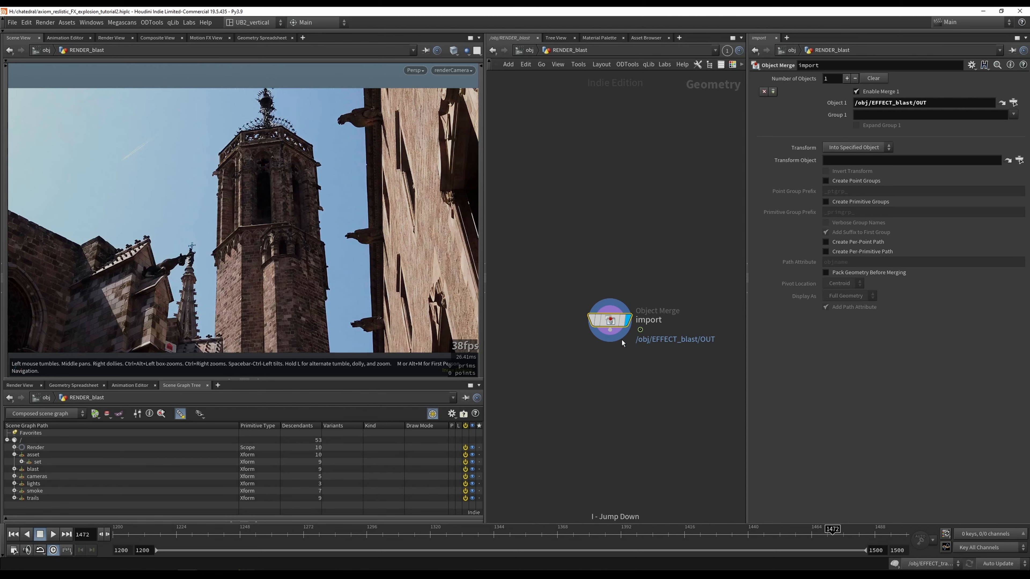
Leave RENDER_blast, open the EFFECT_blast network, and select its OUT null below pyroBakeVolume.
{"action": "key", "text": "u"}
{"action": "left_click", "coordinate": [562, 272]}
{"action": "key", "text": "i"}
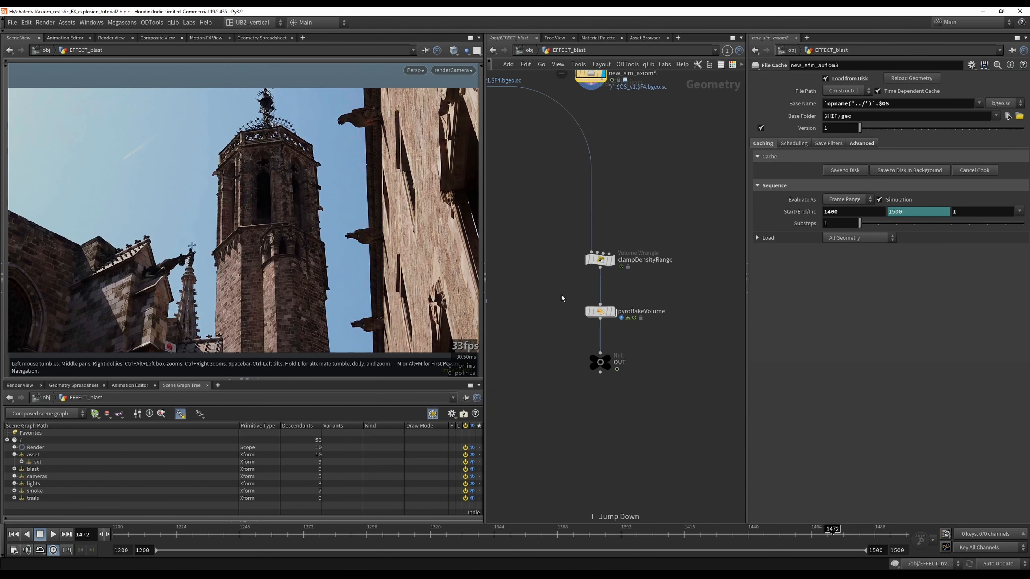
{"action": "middle_click_drag", "start_coordinate": [578, 296], "coordinate": [591, 310]}
{"action": "left_click_drag", "start_coordinate": [571, 362], "coordinate": [629, 399]}
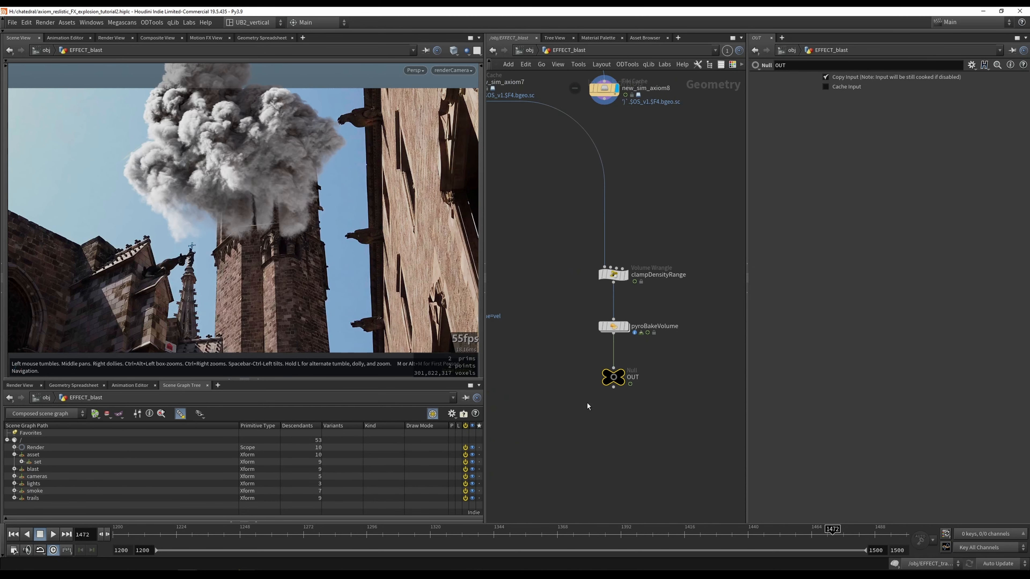
Create an object merge in EFFECT_blast that references /obj/EFFECT_blast/OUT, and select it.
{"action": "middle_click_drag", "start_coordinate": [576, 365], "coordinate": [582, 358]}
{"action": "right_click_drag", "start_coordinate": [583, 359], "coordinate": [623, 371]}
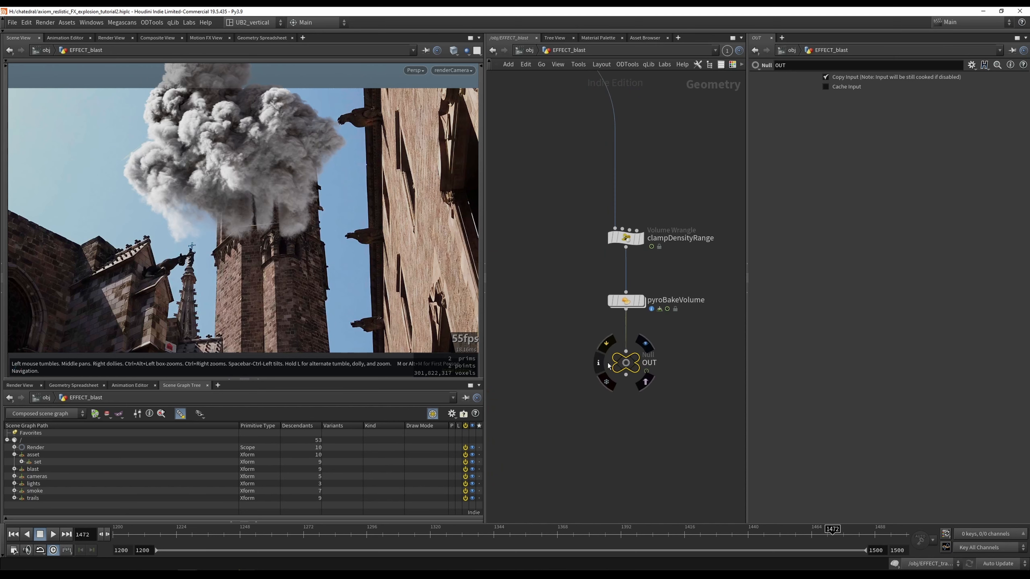
{"action": "left_click_drag", "start_coordinate": [624, 369], "coordinate": [506, 377]}
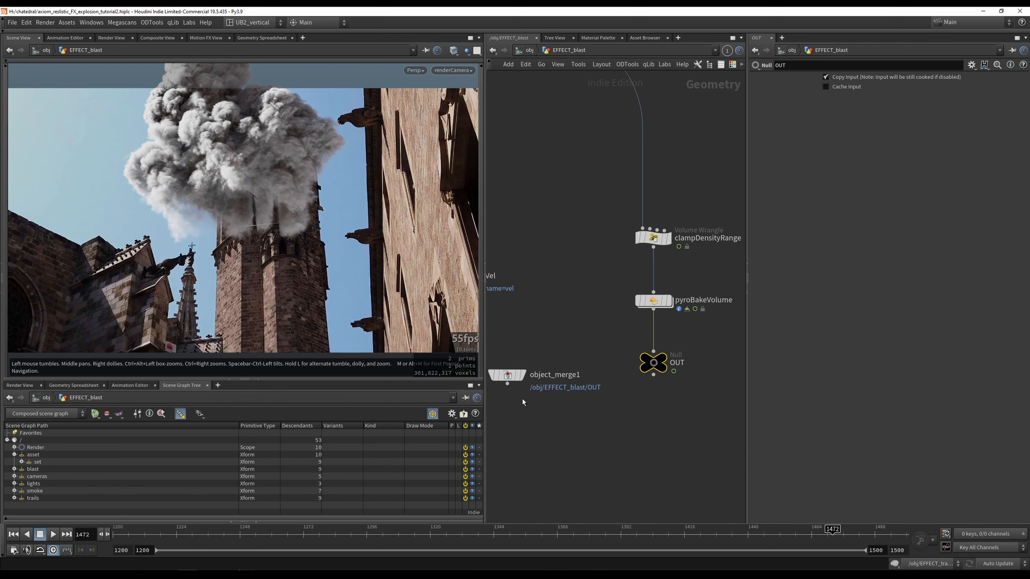
{"action": "middle_click_drag", "start_coordinate": [574, 339], "coordinate": [595, 331]}
{"action": "left_click", "coordinate": [529, 367]}
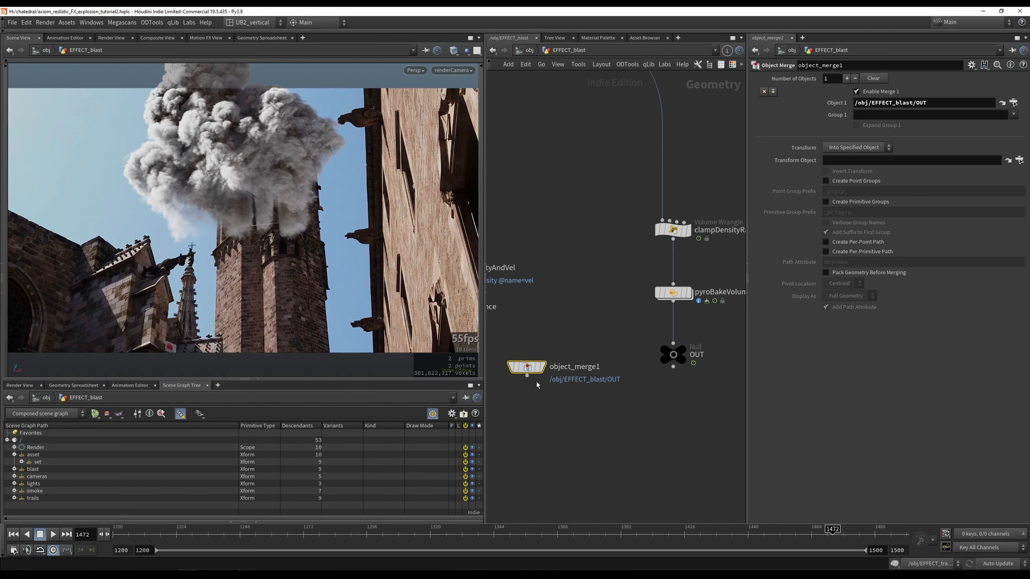
Place object_merge1 closer to the OUT null, and move OUT far above the clampDensityRange node.
{"action": "left_click_drag", "start_coordinate": [533, 369], "coordinate": [586, 383]}
{"action": "middle_click_drag", "start_coordinate": [562, 355], "coordinate": [535, 357]}
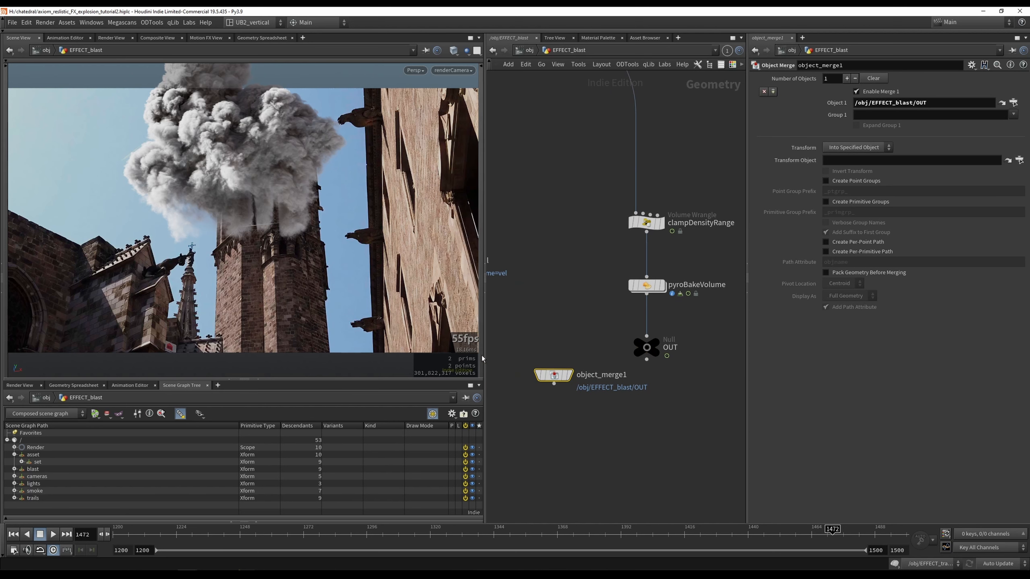
{"action": "left_click_drag", "start_coordinate": [647, 355], "coordinate": [690, 68]}
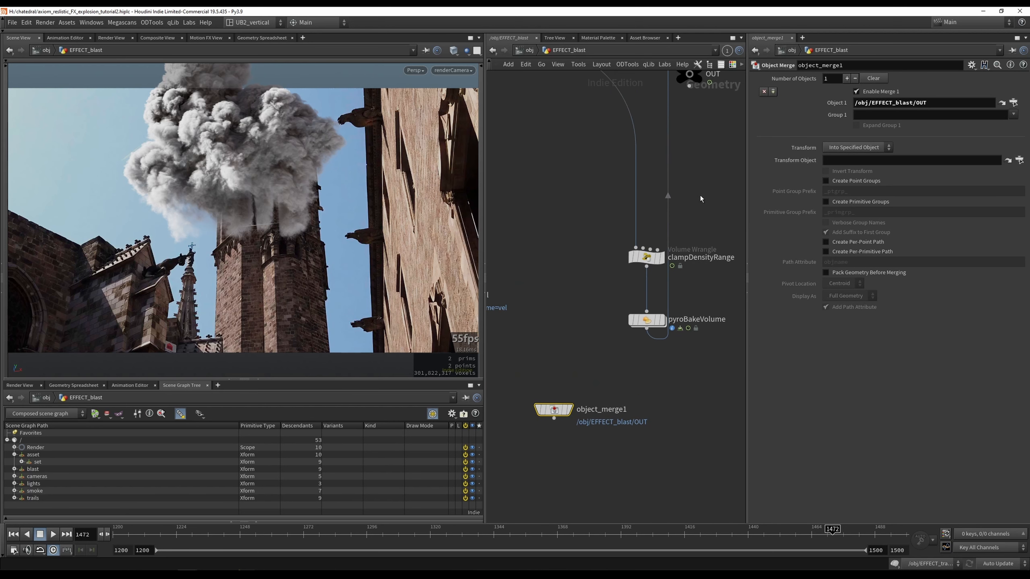
Move the OUT null back down to sit directly beneath pyroBakeVolume in EFFECT_blast.
{"action": "middle_click_drag", "start_coordinate": [701, 198], "coordinate": [655, 256]}
{"action": "left_click_drag", "start_coordinate": [648, 135], "coordinate": [684, 74]}
{"action": "middle_click_drag", "start_coordinate": [688, 156], "coordinate": [666, 224]}
{"action": "left_click_drag", "start_coordinate": [661, 137], "coordinate": [662, 138]}
{"action": "middle_click_drag", "start_coordinate": [669, 118], "coordinate": [645, 204]}
{"action": "left_click_drag", "start_coordinate": [664, 159], "coordinate": [665, 183]}
{"action": "scroll", "coordinate": [669, 211], "scroll_direction": "down", "scroll_amount": 5}
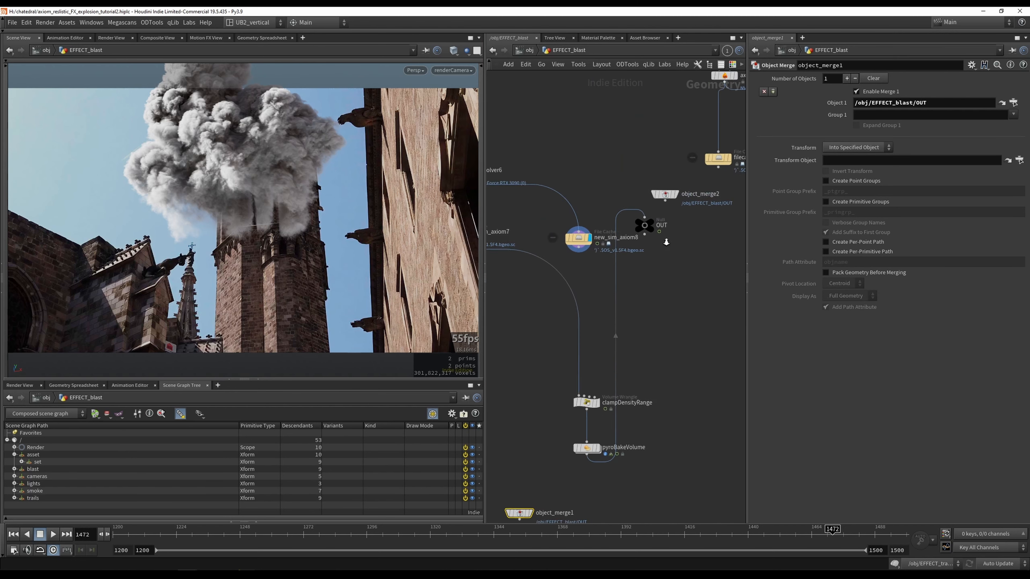
{"action": "left_click_drag", "start_coordinate": [649, 226], "coordinate": [604, 430]}
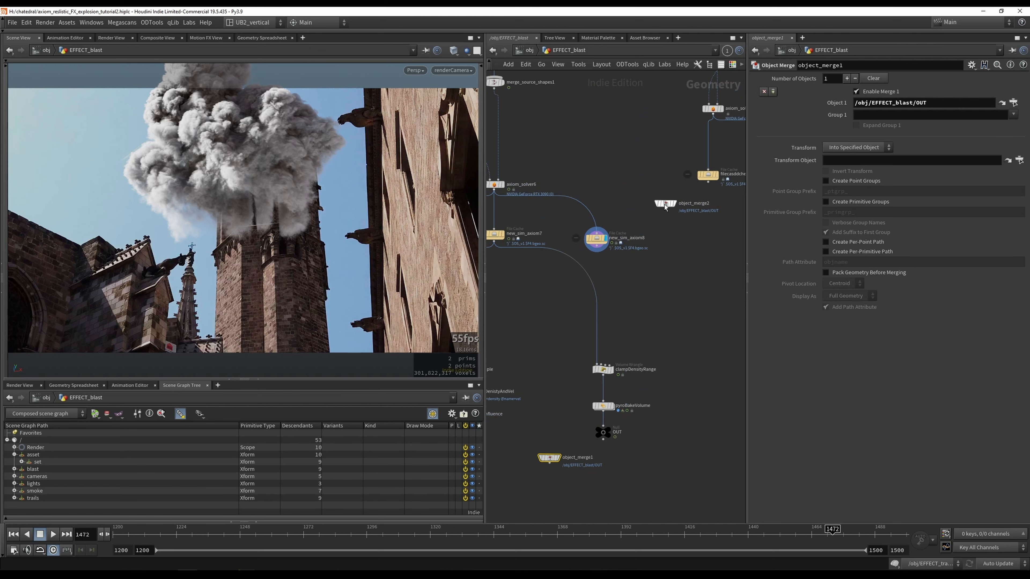
Bring object_merge2 down beside the OUT null and delete it from EFFECT_blast.
{"action": "left_click_drag", "start_coordinate": [664, 205], "coordinate": [616, 451]}
{"action": "scroll", "coordinate": [650, 421], "scroll_direction": "up", "scroll_amount": 3}
{"action": "key", "text": "Delete"}
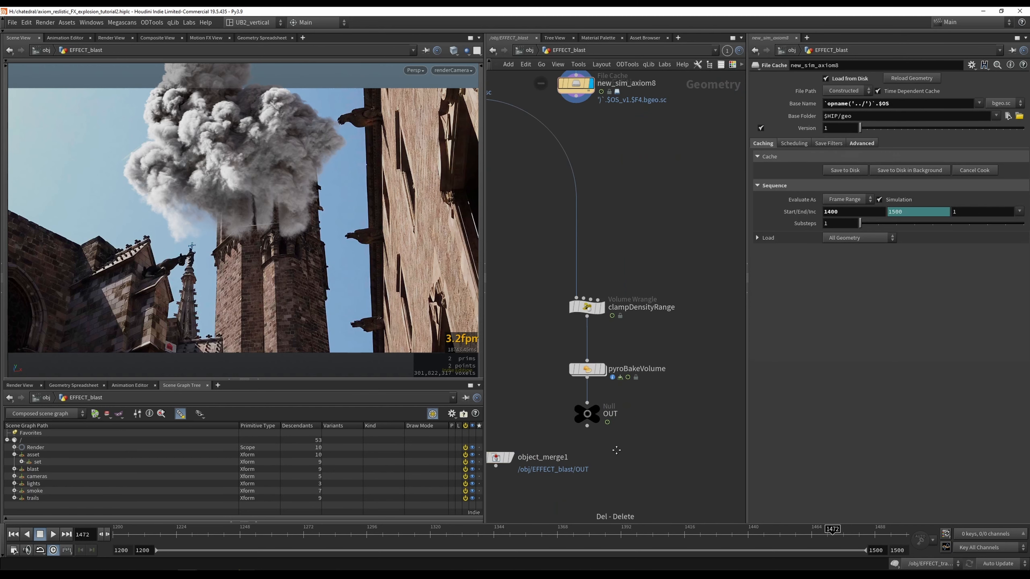
Transfer object_merge1 from EFFECT_blast into the RENDER_blast network and turn on its display and render flags.
{"action": "middle_click_drag", "start_coordinate": [616, 451], "coordinate": [660, 402]}
{"action": "left_click_drag", "start_coordinate": [572, 375], "coordinate": [548, 429]}
{"action": "key", "text": "ctrl+x"}
{"action": "key", "text": "u"}
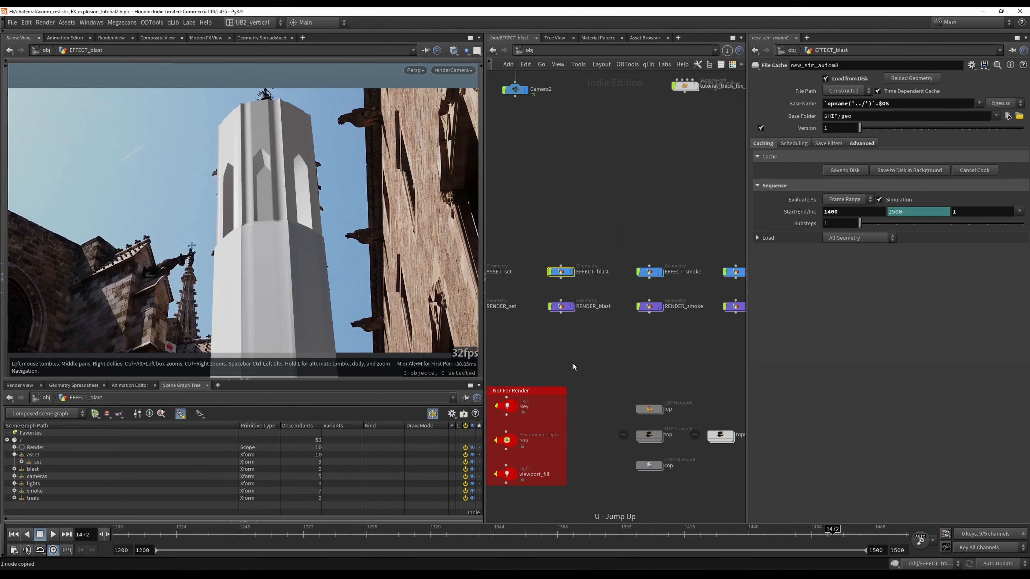
{"action": "key", "text": "i"}
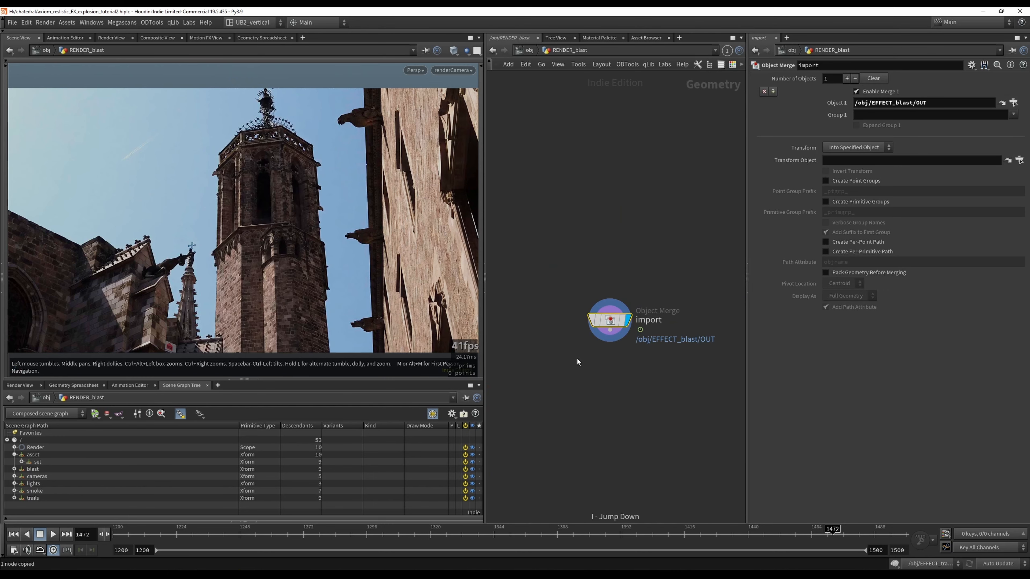
{"action": "key", "text": "ctrl+v"}
{"action": "key", "text": "r"}
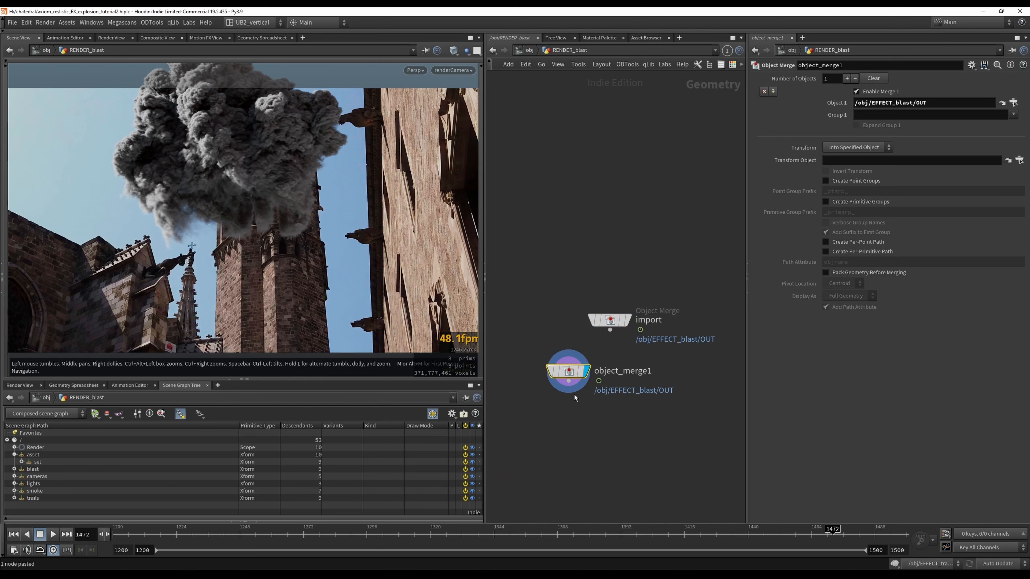
Leave RENDER_blast, return to the object level and open the lop network.
{"action": "key", "text": "u"}
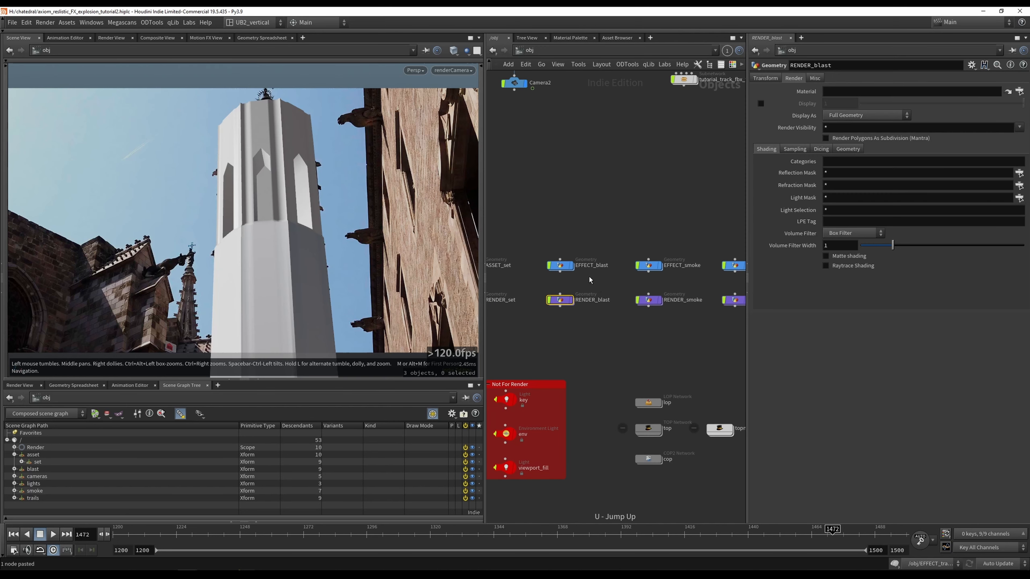
{"action": "left_click_drag", "start_coordinate": [586, 361], "coordinate": [585, 361]}
{"action": "scroll", "coordinate": [648, 328], "scroll_direction": "up", "scroll_amount": 3}
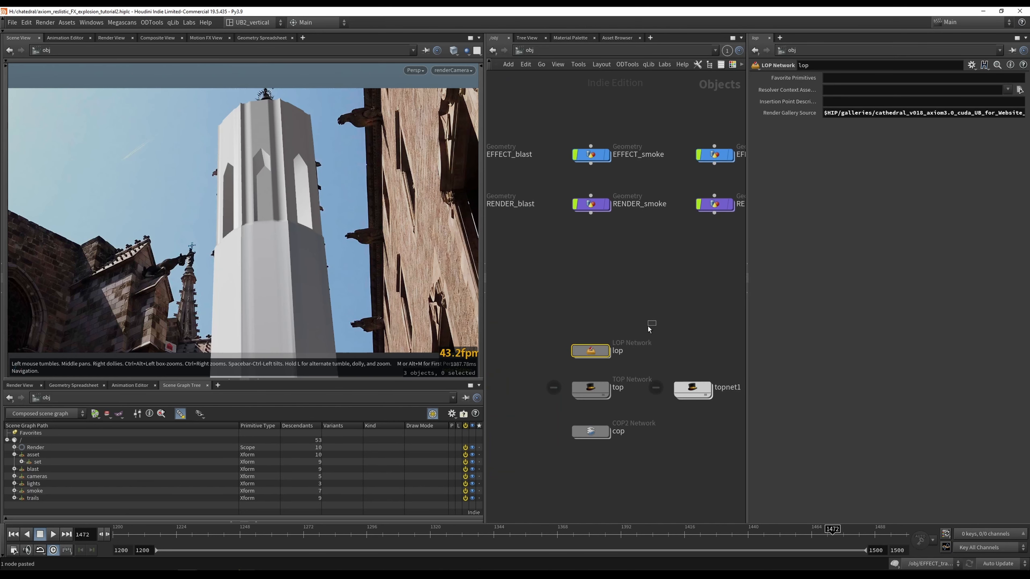
{"action": "left_click", "coordinate": [528, 51]}
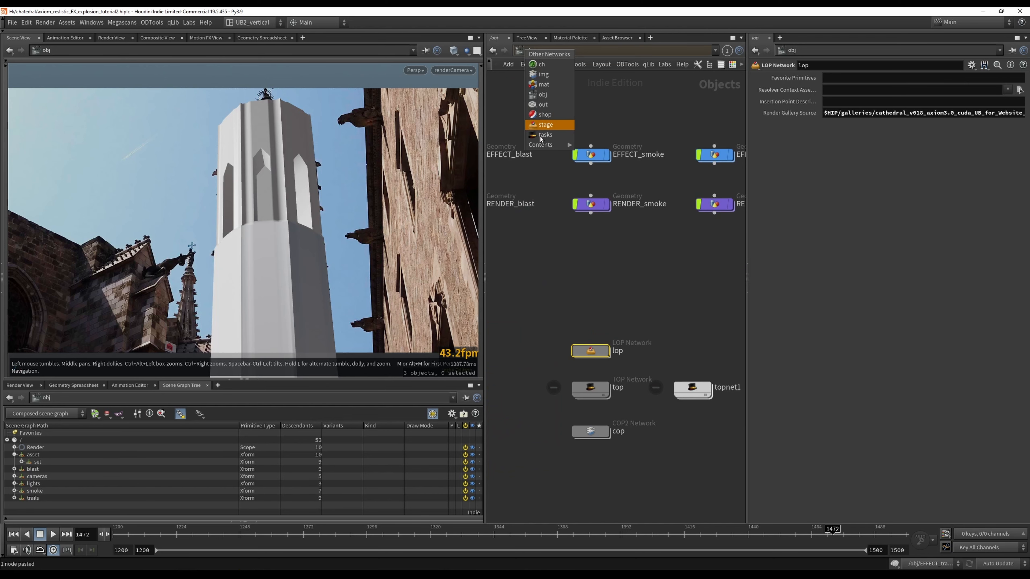
{"action": "left_click", "coordinate": [544, 123]}
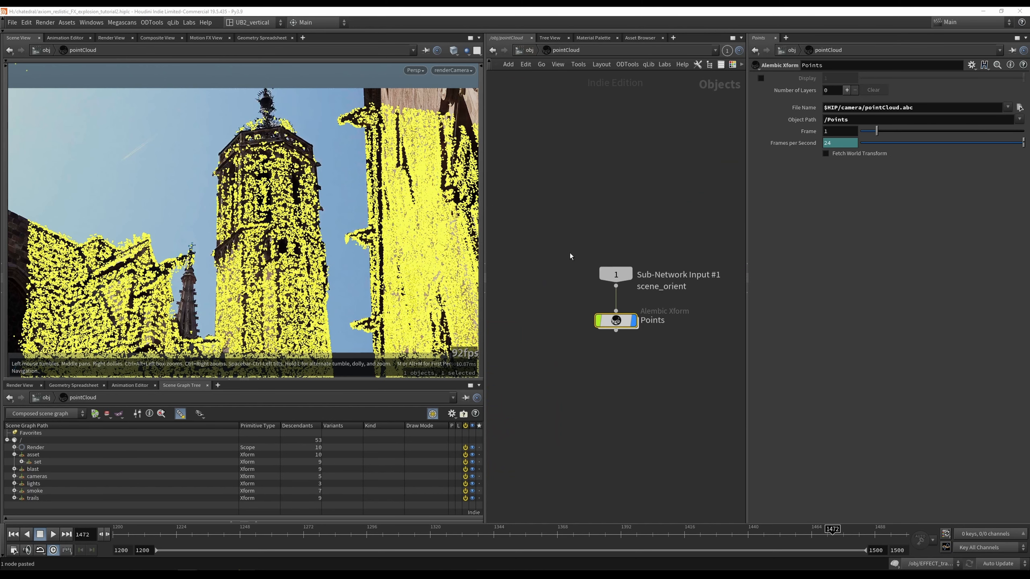
{"action": "key", "text": "u"}
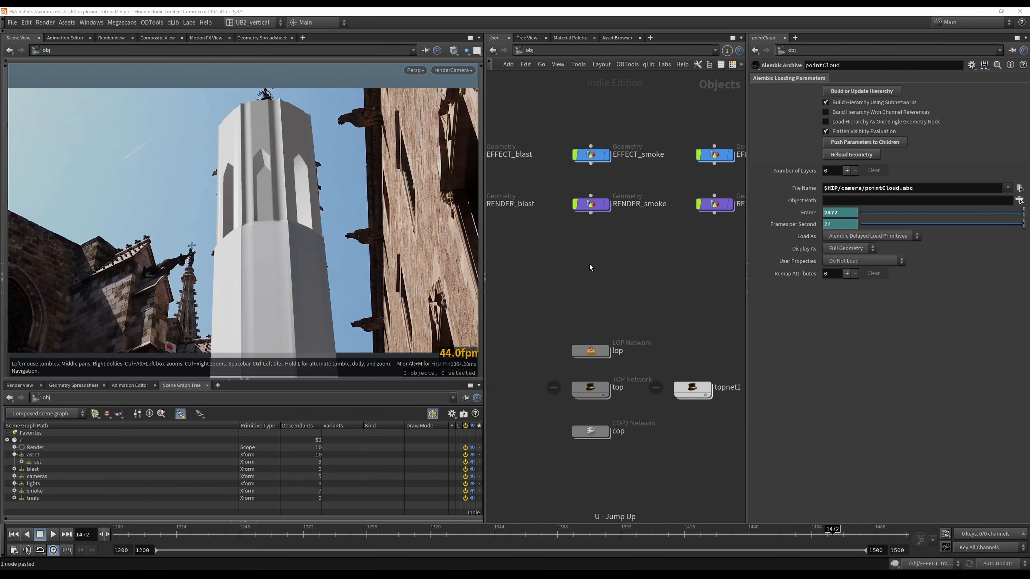
{"action": "double_click", "coordinate": [592, 353]}
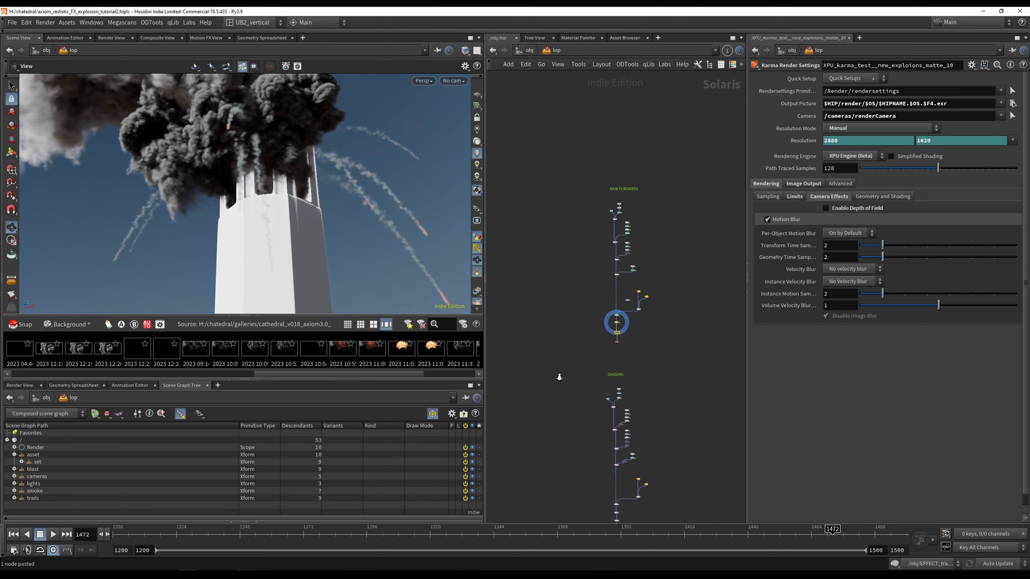
Examine the two node trees in the lop network, highlighting the main renders tree and the shadows tree in turn.
{"action": "right_click_drag", "start_coordinate": [560, 378], "coordinate": [576, 351]}
{"action": "middle_click_drag", "start_coordinate": [570, 284], "coordinate": [560, 353]}
{"action": "right_click_drag", "start_coordinate": [562, 290], "coordinate": [545, 341]}
{"action": "middle_click_drag", "start_coordinate": [545, 340], "coordinate": [551, 316]}
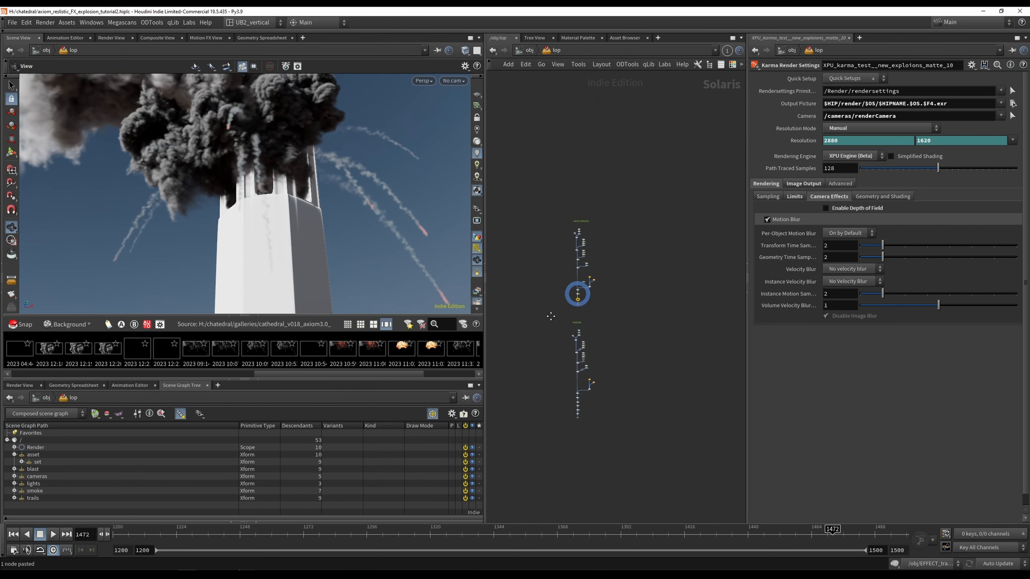
{"action": "scroll", "coordinate": [561, 307], "scroll_direction": "up", "scroll_amount": 3}
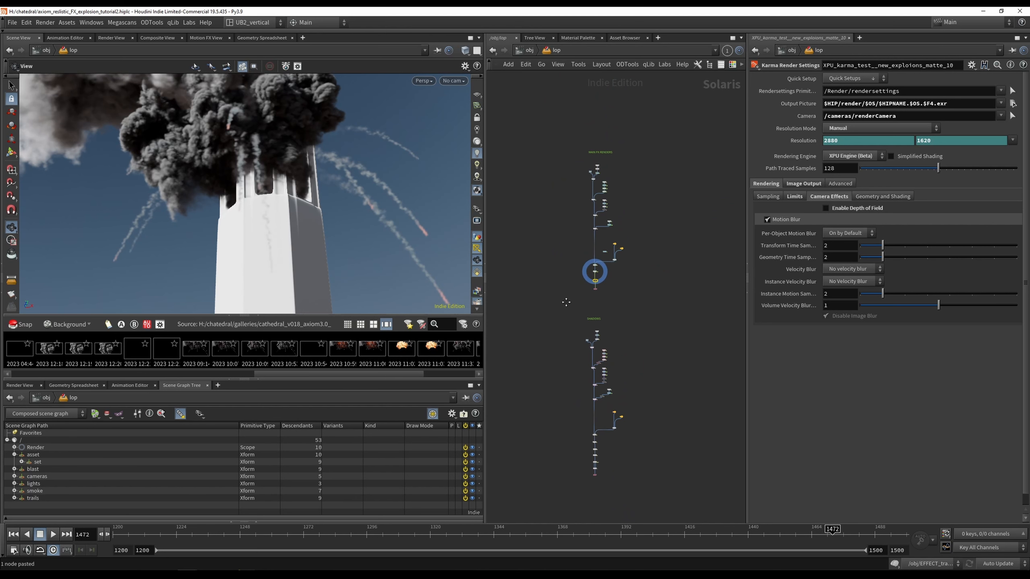
{"action": "scroll", "coordinate": [566, 296], "scroll_direction": "up", "scroll_amount": 2}
{"action": "scroll", "coordinate": [580, 287], "scroll_direction": "down", "scroll_amount": 2}
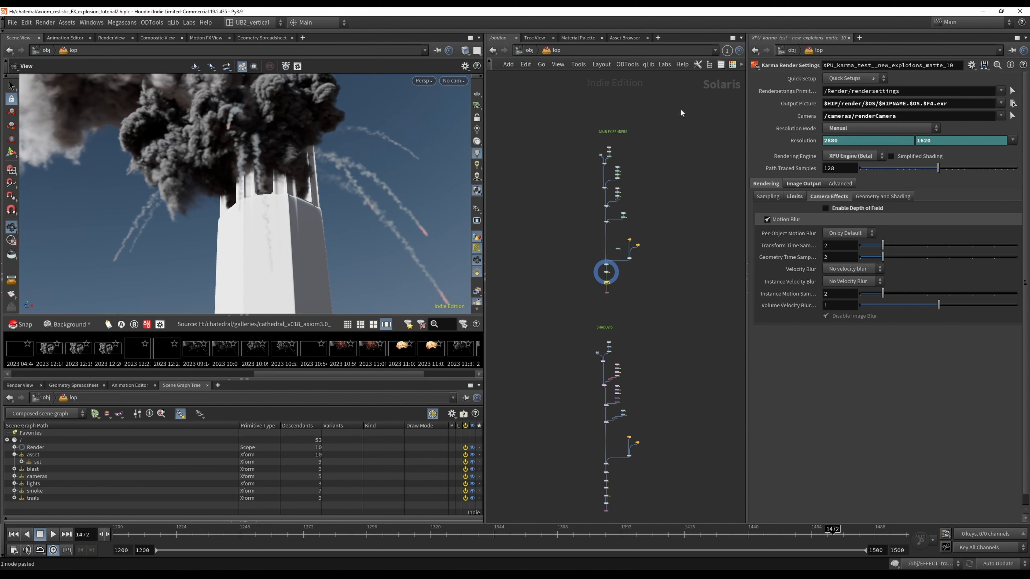
{"action": "left_click_drag", "start_coordinate": [686, 106], "coordinate": [547, 301]}
{"action": "middle_click_drag", "start_coordinate": [654, 317], "coordinate": [628, 251]}
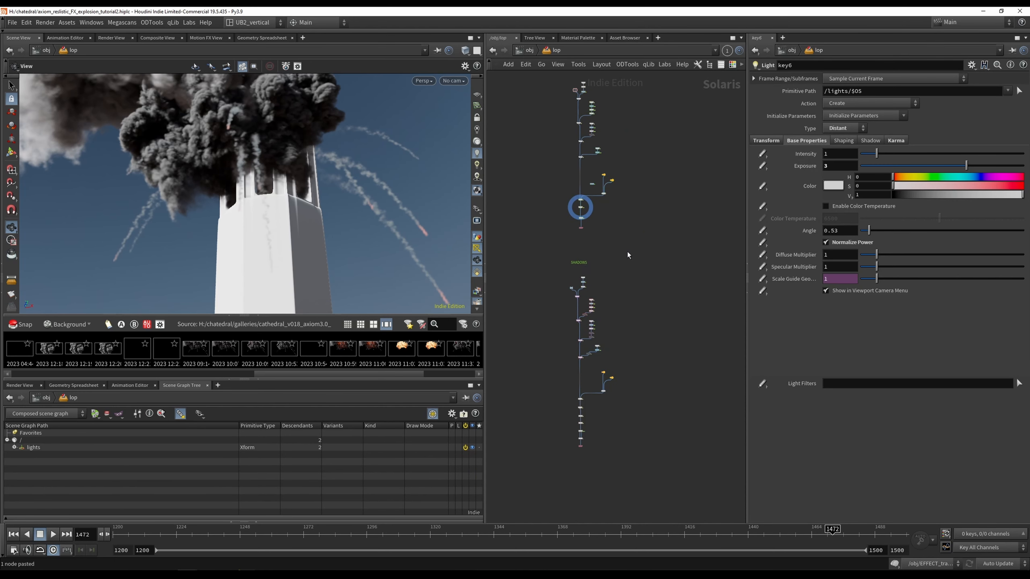
{"action": "left_click_drag", "start_coordinate": [646, 246], "coordinate": [513, 478]}
{"action": "left_click", "coordinate": [612, 379]}
Select the shadow_property1 background plate node in the shadows tree to examine its holdout AOV settings.
{"action": "scroll", "coordinate": [590, 443], "scroll_direction": "up", "scroll_amount": 8}
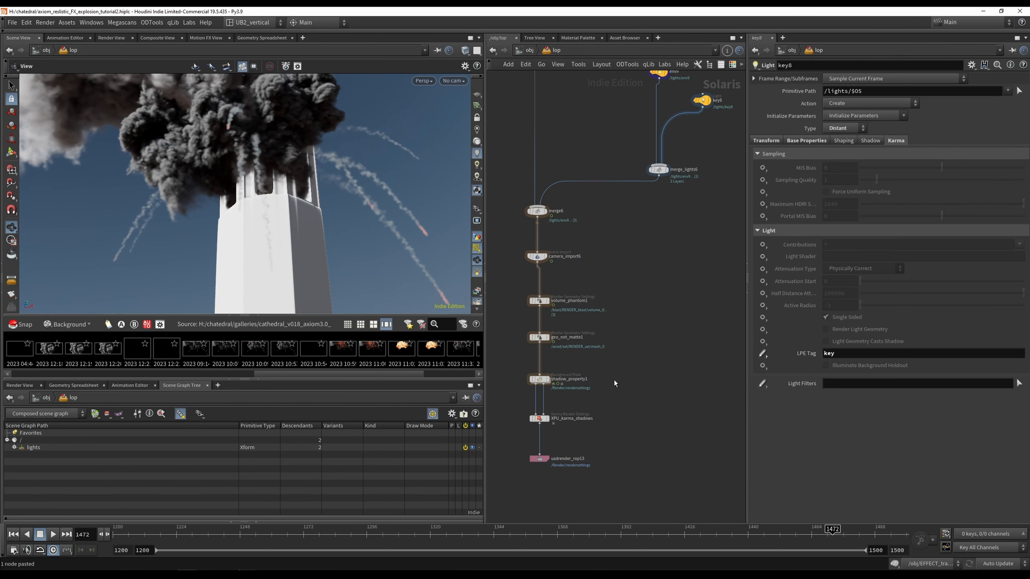
{"action": "scroll", "coordinate": [570, 422], "scroll_direction": "up", "scroll_amount": 3}
{"action": "middle_click_drag", "start_coordinate": [552, 327], "coordinate": [578, 319]}
{"action": "left_click", "coordinate": [543, 344]}
{"action": "scroll", "coordinate": [573, 313], "scroll_direction": "up", "scroll_amount": 2}
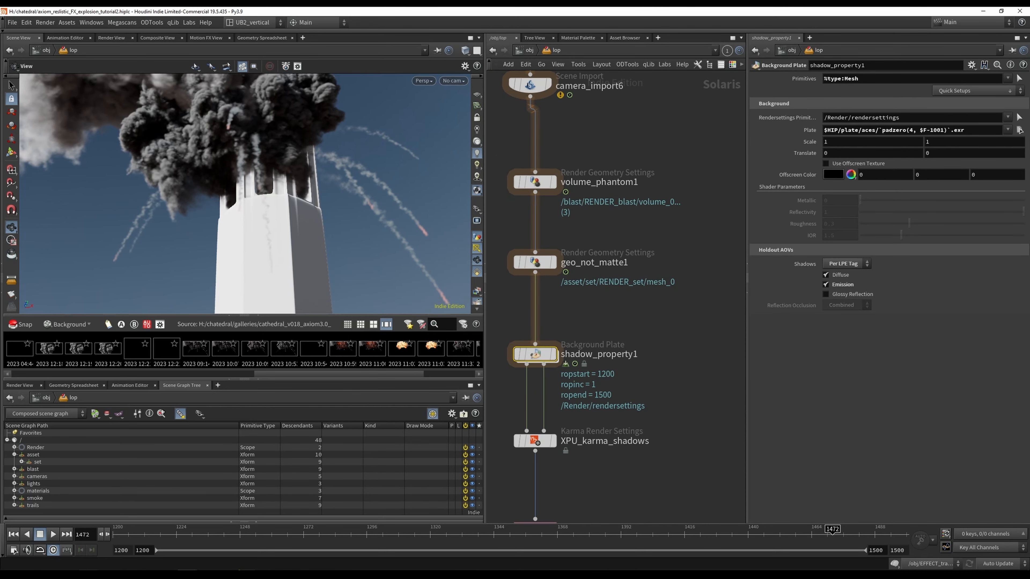
Switch to Nuke and view the Read10 node that loads the XPU_karma_shadows render.
{"action": "left_click", "coordinate": [90, 574]}
{"action": "left_click", "coordinate": [112, 543]}
{"action": "middle_click_drag", "start_coordinate": [658, 232], "coordinate": [704, 315]}
{"action": "right_click", "coordinate": [685, 251]}
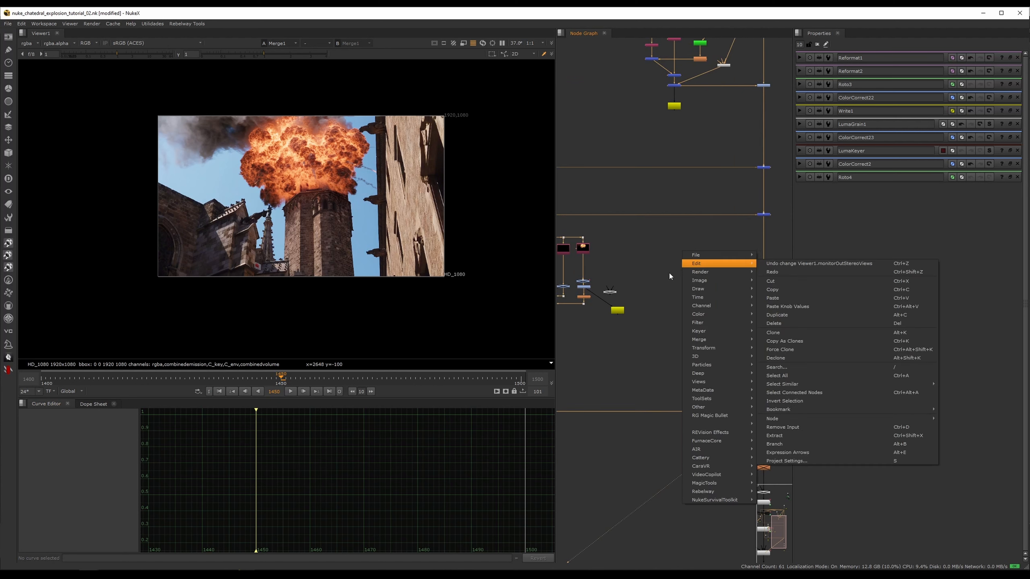
{"action": "left_click", "coordinate": [657, 248]}
{"action": "scroll", "coordinate": [657, 248], "scroll_direction": "down", "scroll_amount": 5}
{"action": "scroll", "coordinate": [634, 273], "scroll_direction": "up", "scroll_amount": 10}
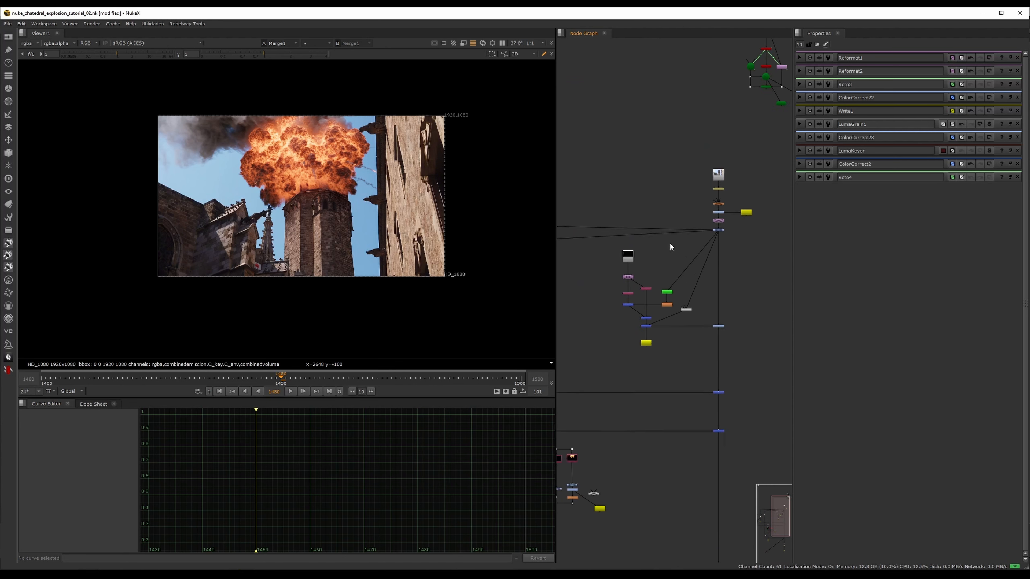
{"action": "double_click", "coordinate": [638, 257]}
{"action": "key", "text": "1"}
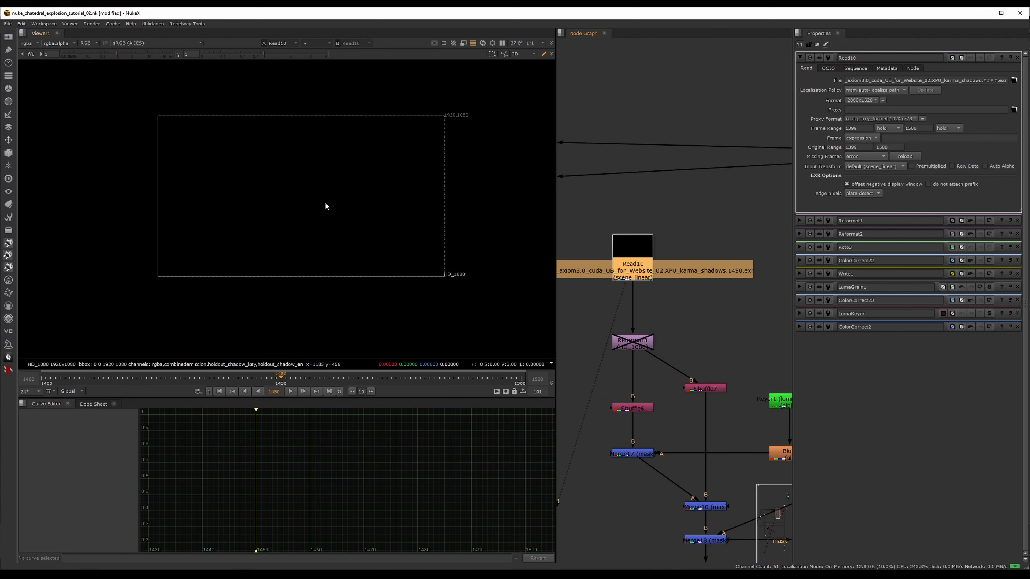
{"action": "scroll", "coordinate": [308, 172], "scroll_direction": "up", "scroll_amount": 3}
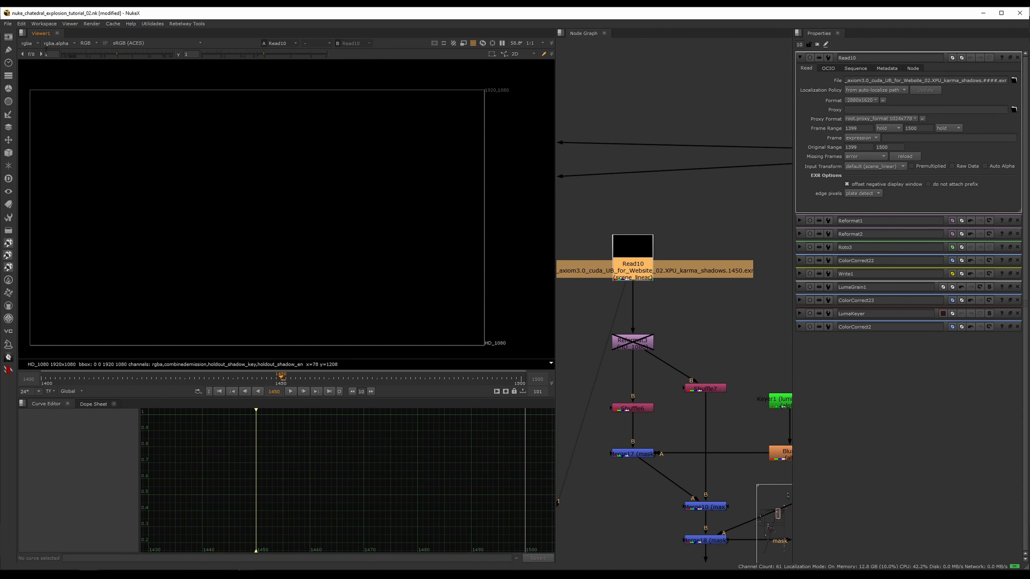
Display the holdout_shadow_env layer followed by holdout_shadow_key in the viewer, and scrub back to about frame 1445.
{"action": "left_click", "coordinate": [30, 44]}
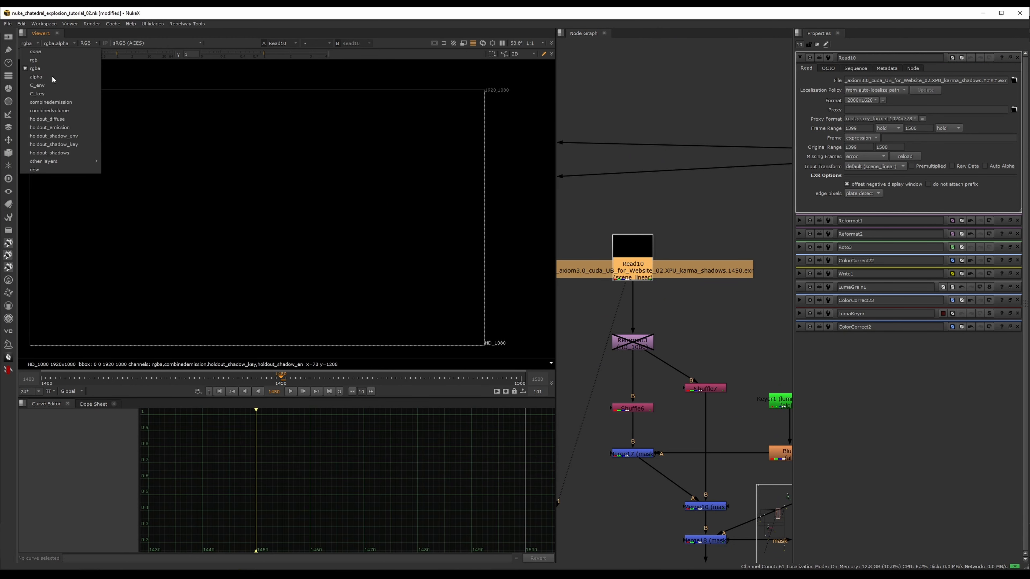
{"action": "left_click", "coordinate": [59, 137]}
{"action": "left_click", "coordinate": [41, 45]}
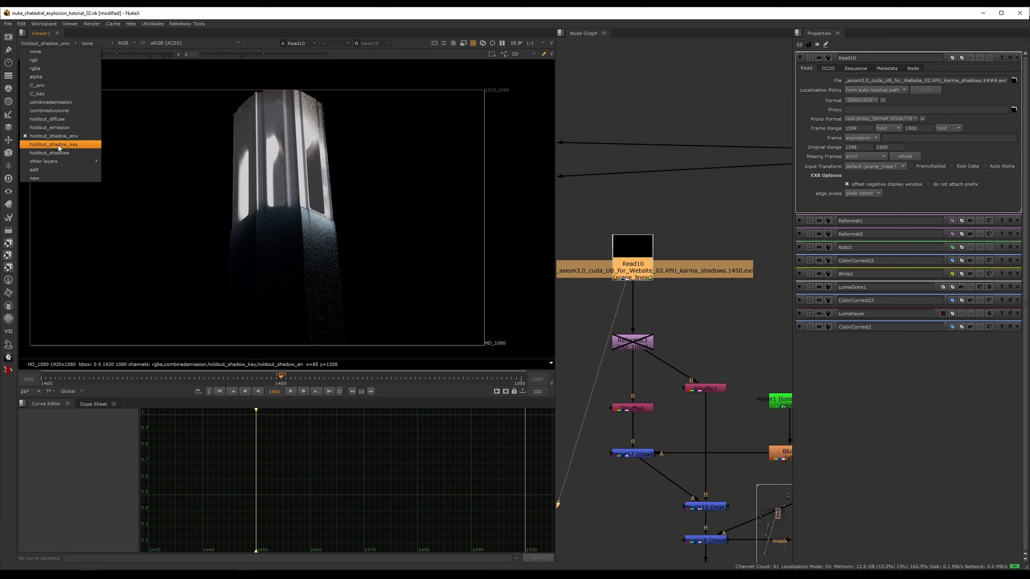
{"action": "left_click", "coordinate": [65, 151]}
{"action": "mouse_move", "coordinate": [268, 378]}
{"action": "left_mouse_down"}
{"action": "mouse_move", "coordinate": [220, 378]}
{"action": "mouse_move", "coordinate": [358, 379]}
{"action": "mouse_move", "coordinate": [204, 379]}
{"action": "mouse_move", "coordinate": [324, 378]}
{"action": "mouse_move", "coordinate": [256, 379]}
{"action": "left_mouse_up"}
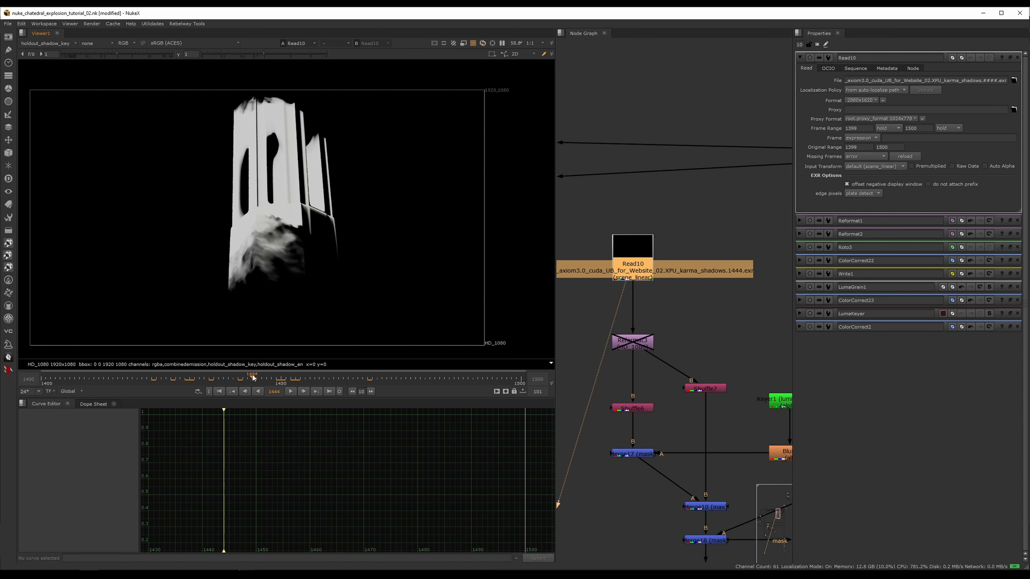
View the ColorCorrect22 node on the plate branch and set the viewer layer to rgba.
{"action": "scroll", "coordinate": [671, 327], "scroll_direction": "down", "scroll_amount": 3}
{"action": "middle_click_drag", "start_coordinate": [688, 412], "coordinate": [562, 312]}
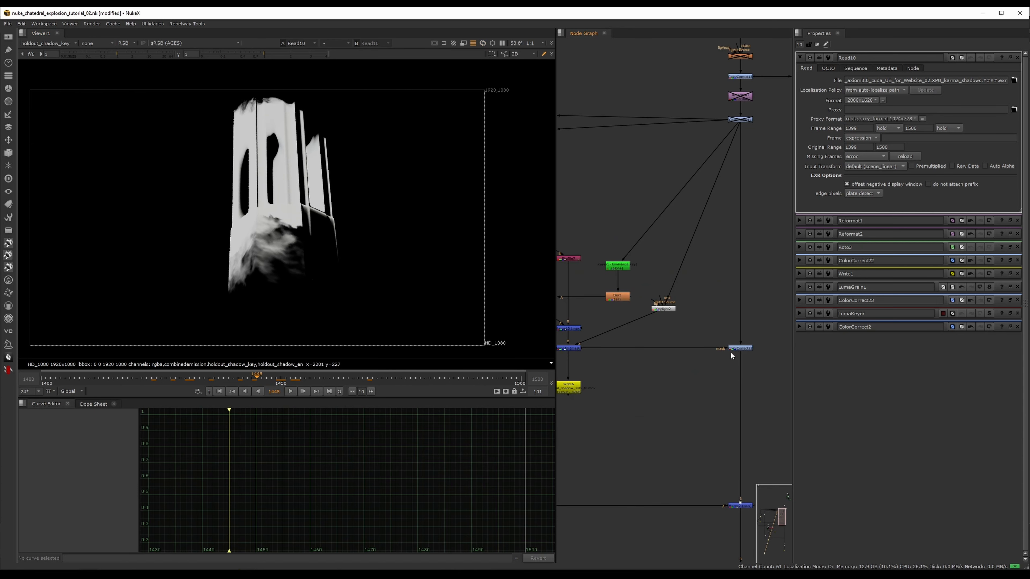
{"action": "left_click", "coordinate": [736, 349]}
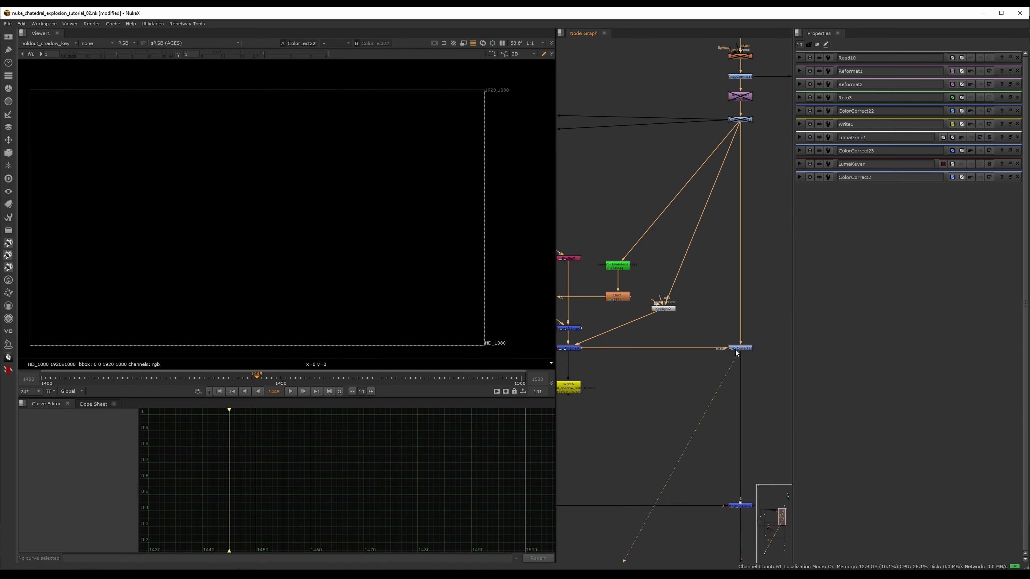
{"action": "left_click", "coordinate": [64, 46]}
{"action": "left_click", "coordinate": [40, 56]}
{"action": "left_click", "coordinate": [28, 43]}
{"action": "left_click", "coordinate": [33, 46]}
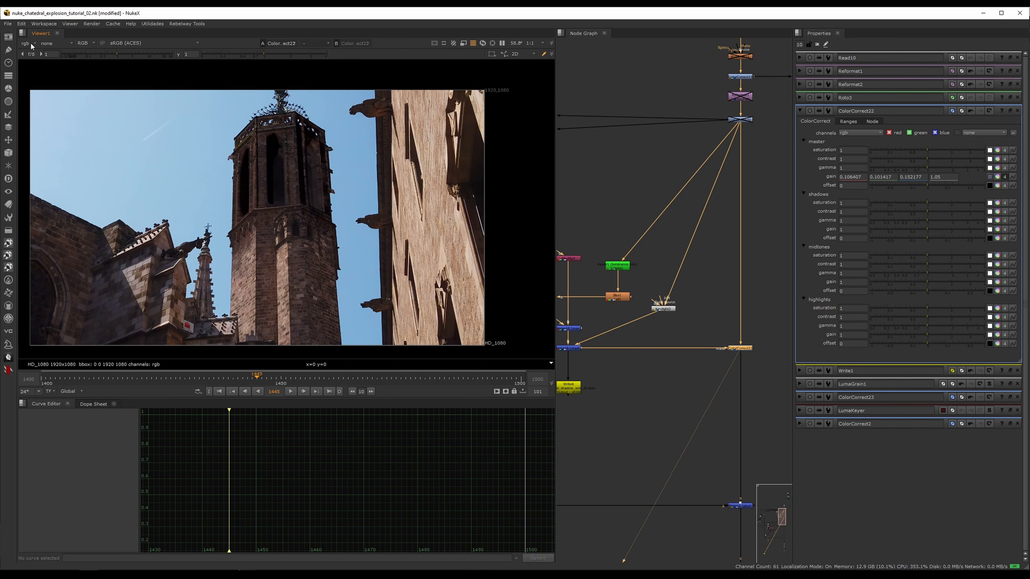
{"action": "left_click", "coordinate": [31, 43]}
{"action": "left_click", "coordinate": [33, 68]}
Toggle ColorCorrect22 off and on repeatedly to compare the tower with and without the shadow.
{"action": "middle_click_drag", "start_coordinate": [265, 183], "coordinate": [494, 274], "text": "alt"}
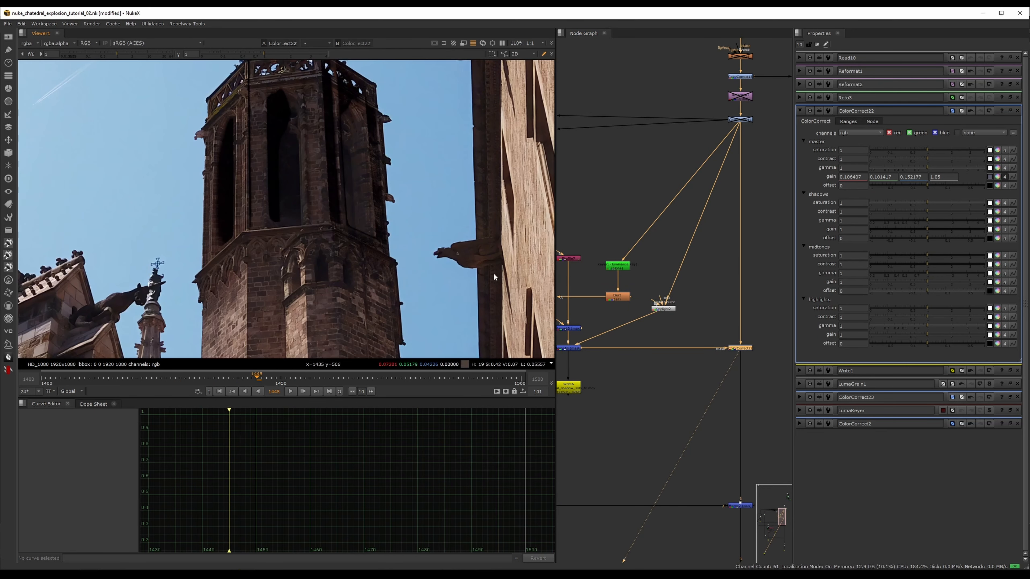
{"action": "key", "text": "d"}
{"action": "middle_click_drag", "start_coordinate": [233, 307], "coordinate": [272, 262]}
{"action": "scroll", "coordinate": [272, 262], "scroll_direction": "up", "scroll_amount": 3}
{"action": "key", "text": "d"}
{"action": "key", "text": "d"}
{"action": "key", "text": "d"}
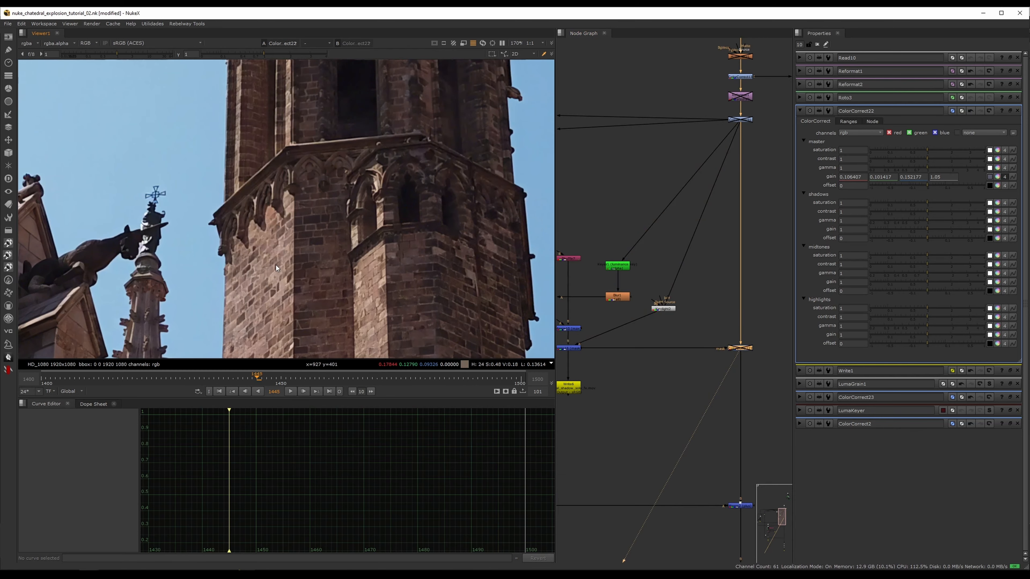
{"action": "key", "text": "d"}
{"action": "key", "text": "d"}
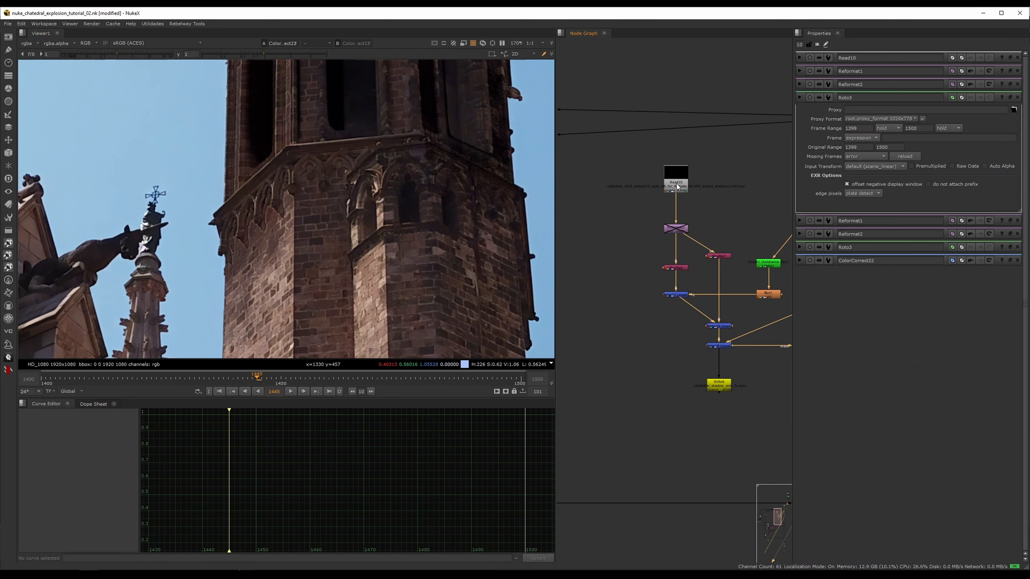
View the Shuffle6 shadow matte, return the viewer to ColorCorrect22, and open that node's properties to examine the shadowed tower.
{"action": "key", "text": "1"}
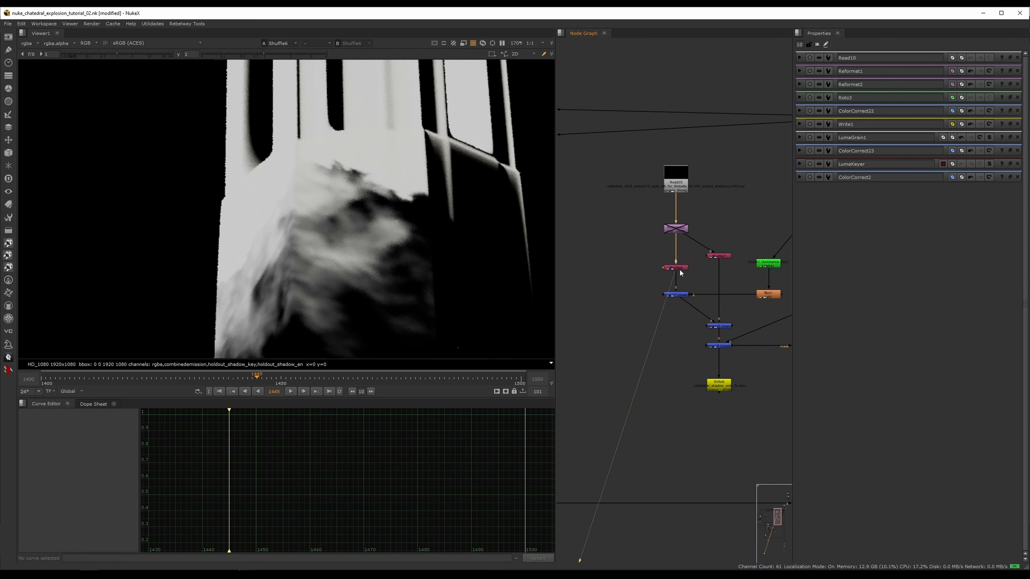
{"action": "middle_click_drag", "start_coordinate": [263, 283], "coordinate": [210, 239]}
{"action": "middle_click_drag", "start_coordinate": [746, 337], "coordinate": [588, 298]}
{"action": "left_click", "coordinate": [736, 309]}
{"action": "key", "text": "1"}
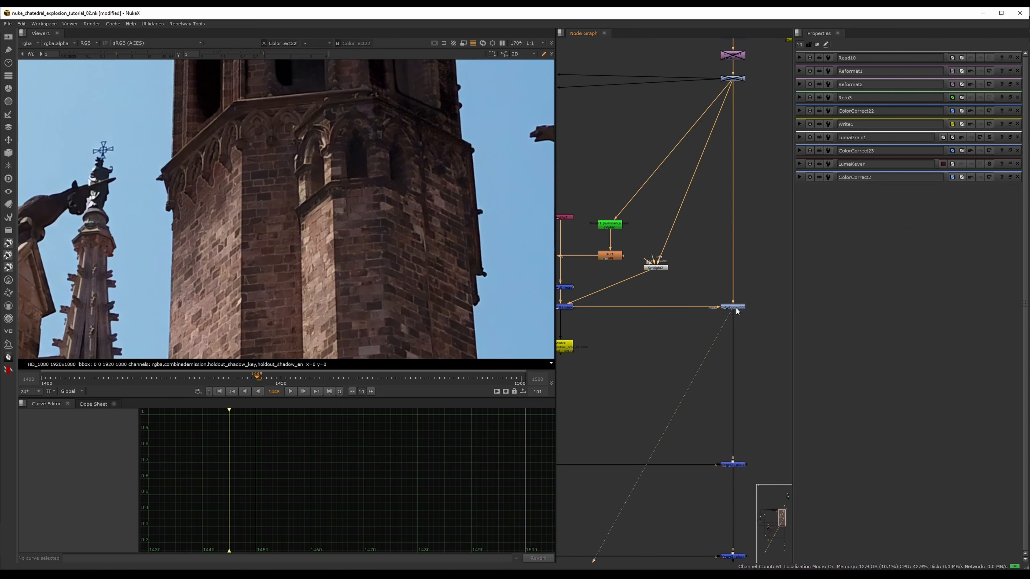
{"action": "double_click", "coordinate": [737, 311]}
{"action": "scroll", "coordinate": [298, 208], "scroll_direction": "down", "scroll_amount": 5}
{"action": "scroll", "coordinate": [298, 208], "scroll_direction": "up", "scroll_amount": 2}
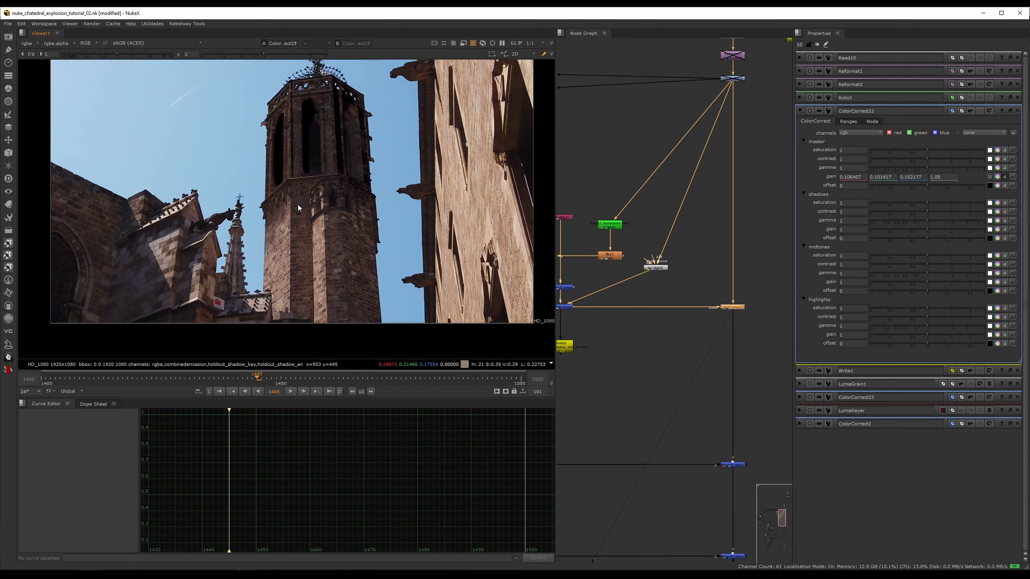
{"action": "scroll", "coordinate": [298, 207], "scroll_direction": "up", "scroll_amount": 1}
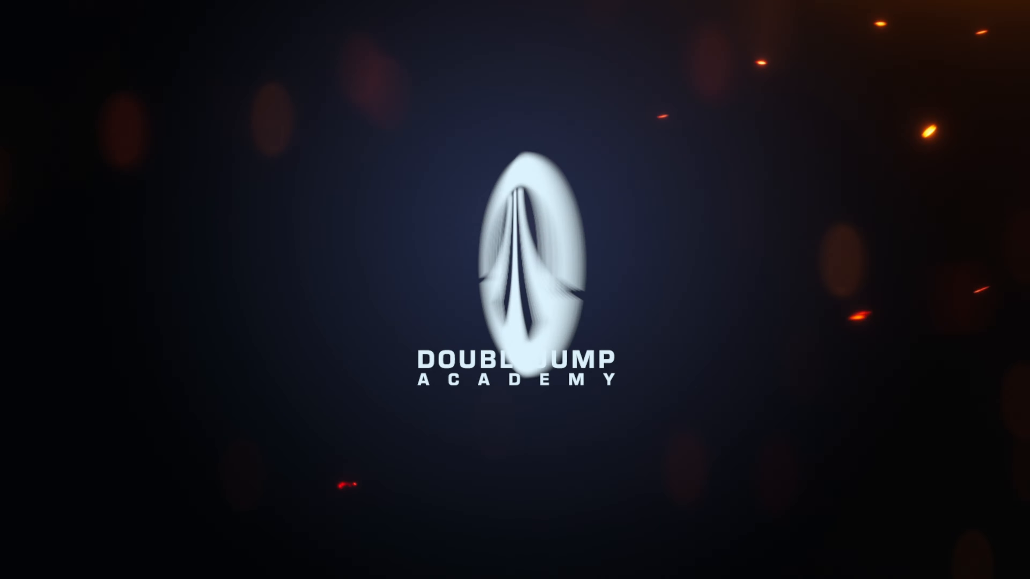